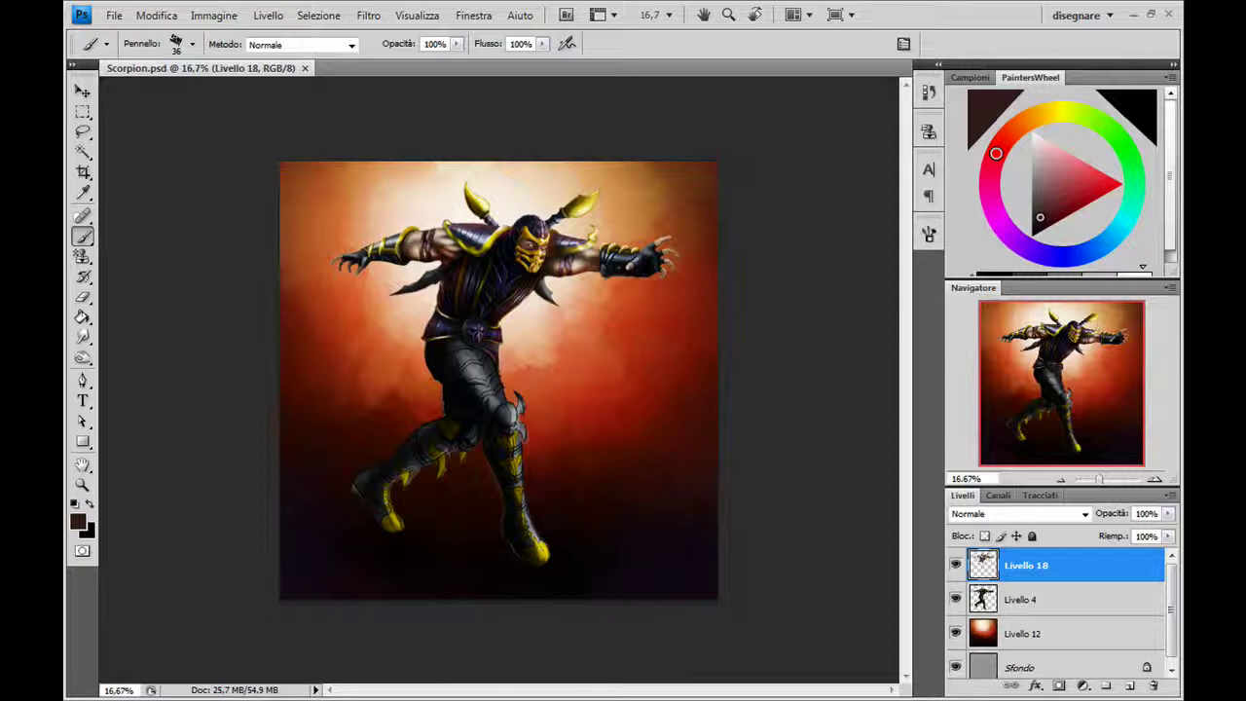
Zoom the Navigator from 16.67% to 50% onto Scorpion's belt and armored legs
click(1154, 480)
click(1154, 479)
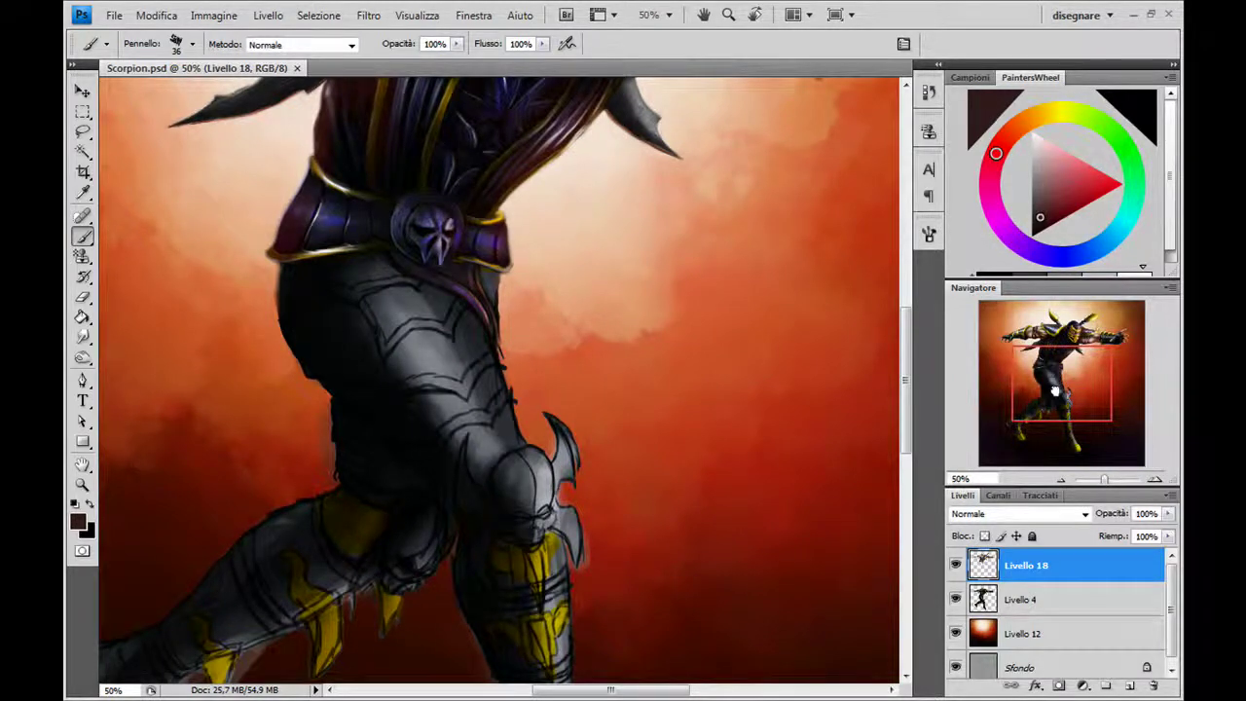
Frame the knee armor at 66.7% and add an empty Livello 19 above Livello 18
drag(1086, 382, 1082, 399)
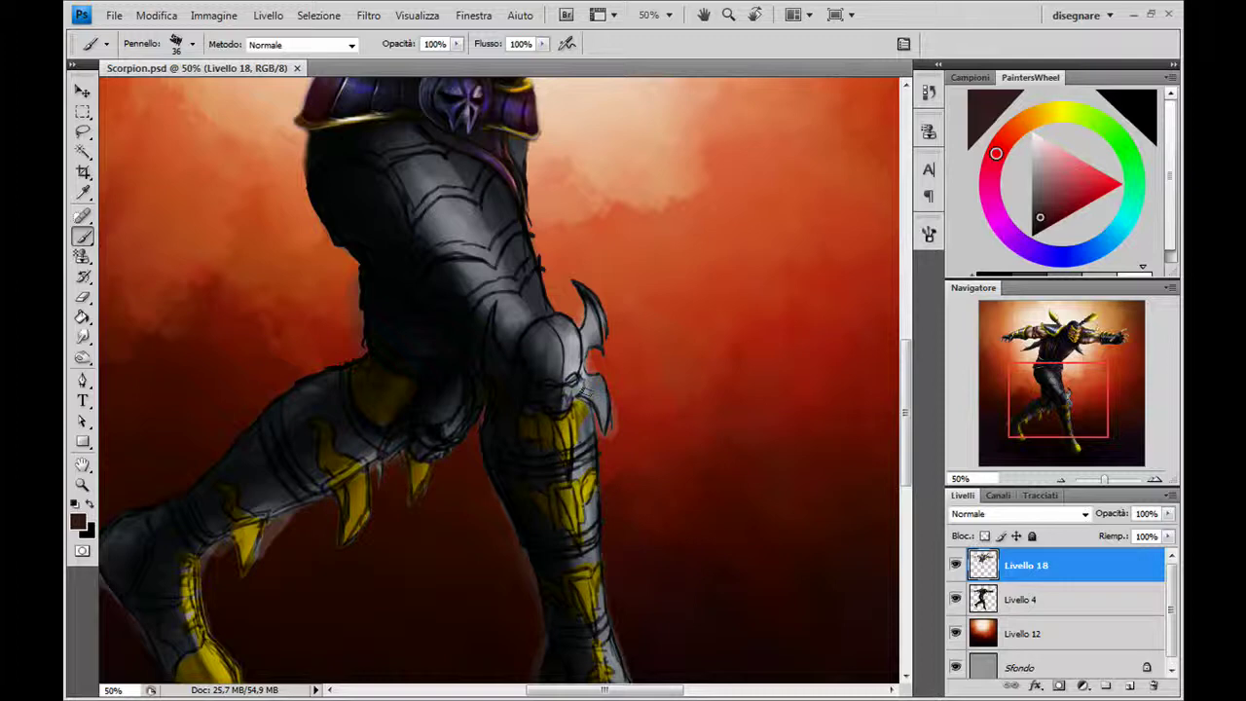
click(1155, 481)
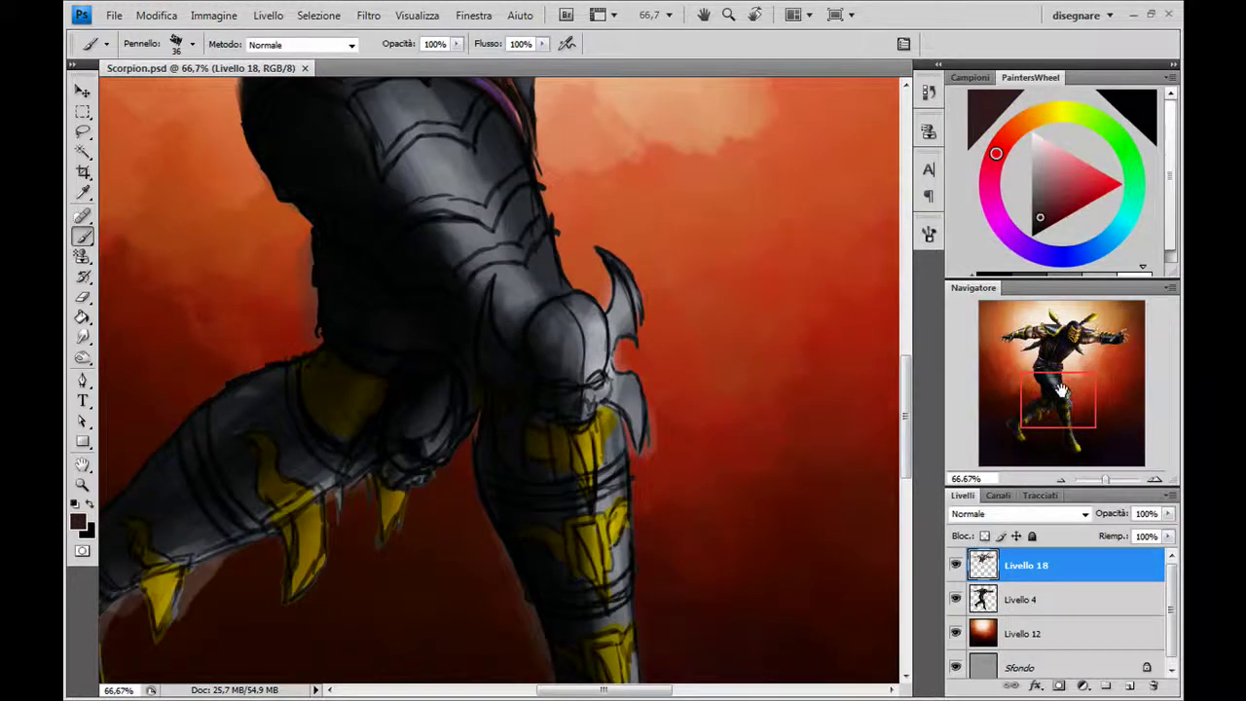
drag(1062, 393, 1081, 386)
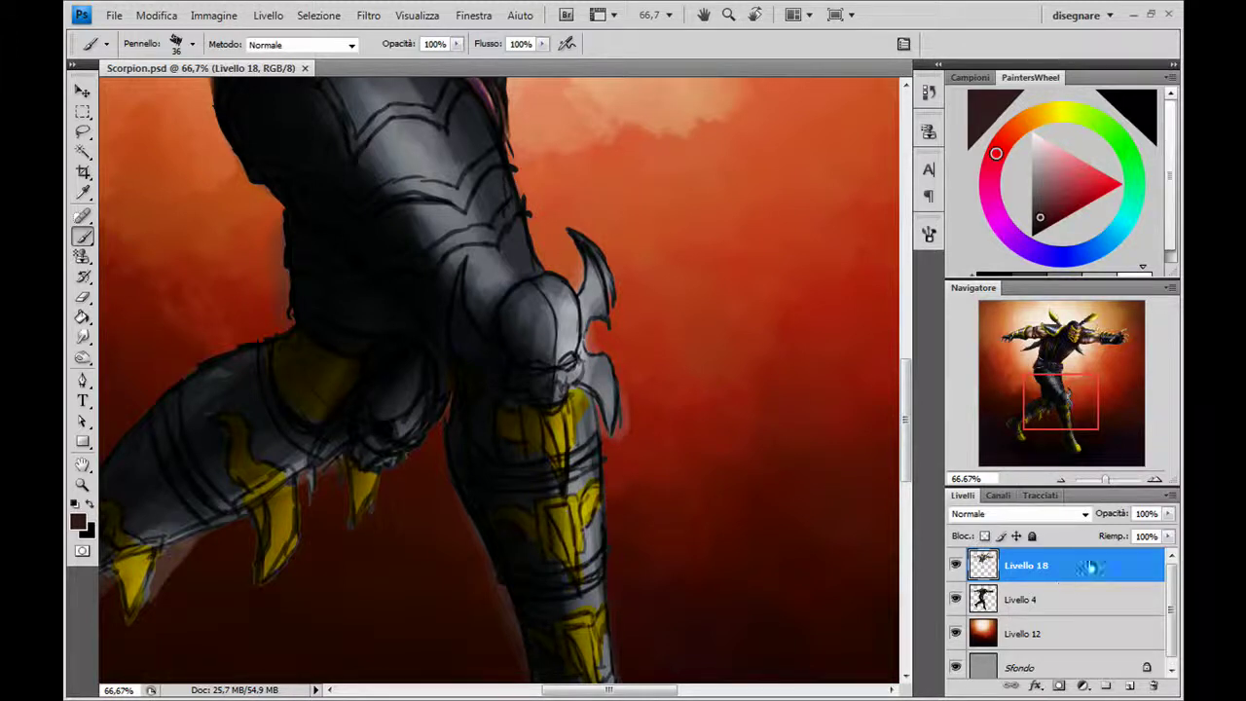
click(1129, 685)
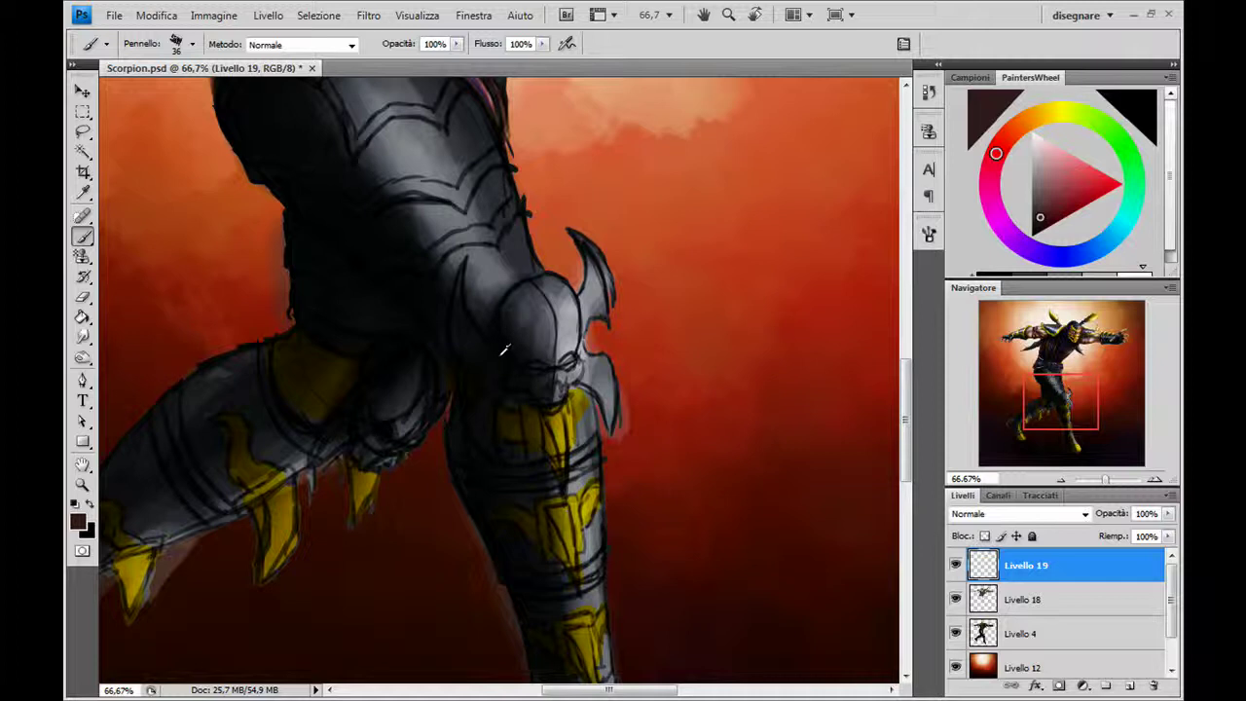
Pick a near-black blue from PaintersWheel and size the brush for dark knee shading
alt+click(556, 343)
drag(1040, 227, 1035, 234)
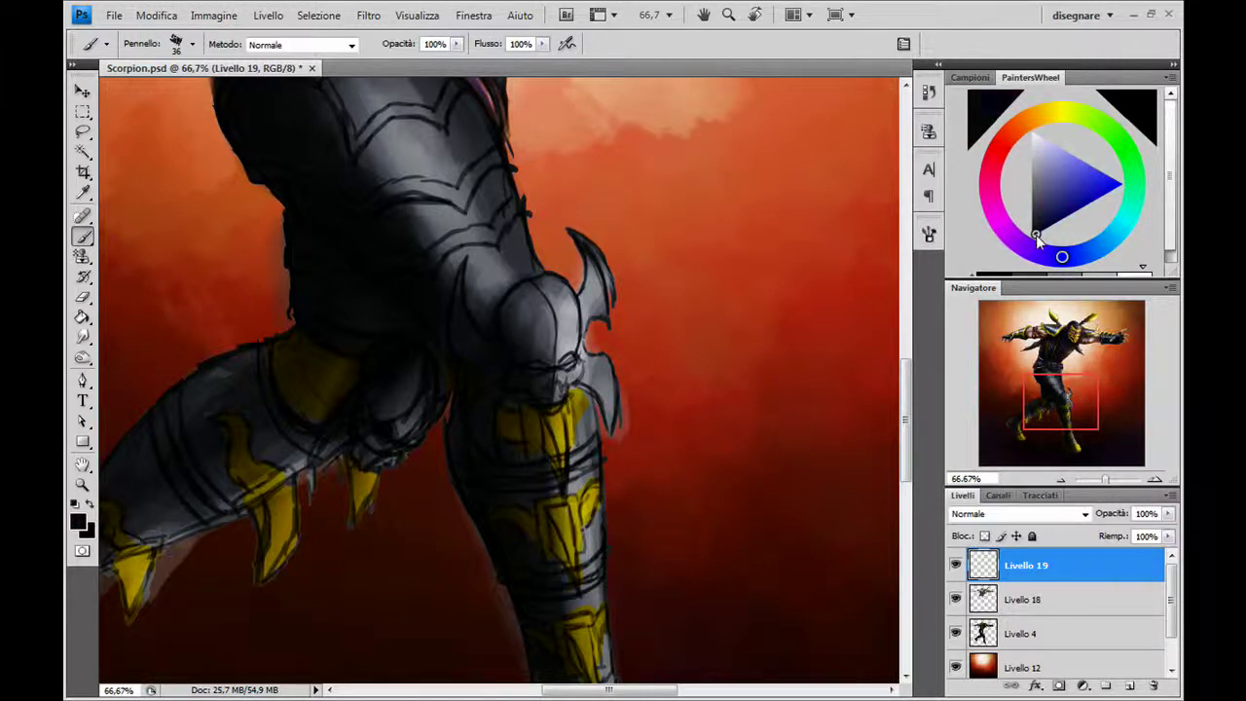
key(bracketleft)
key(bracketleft)
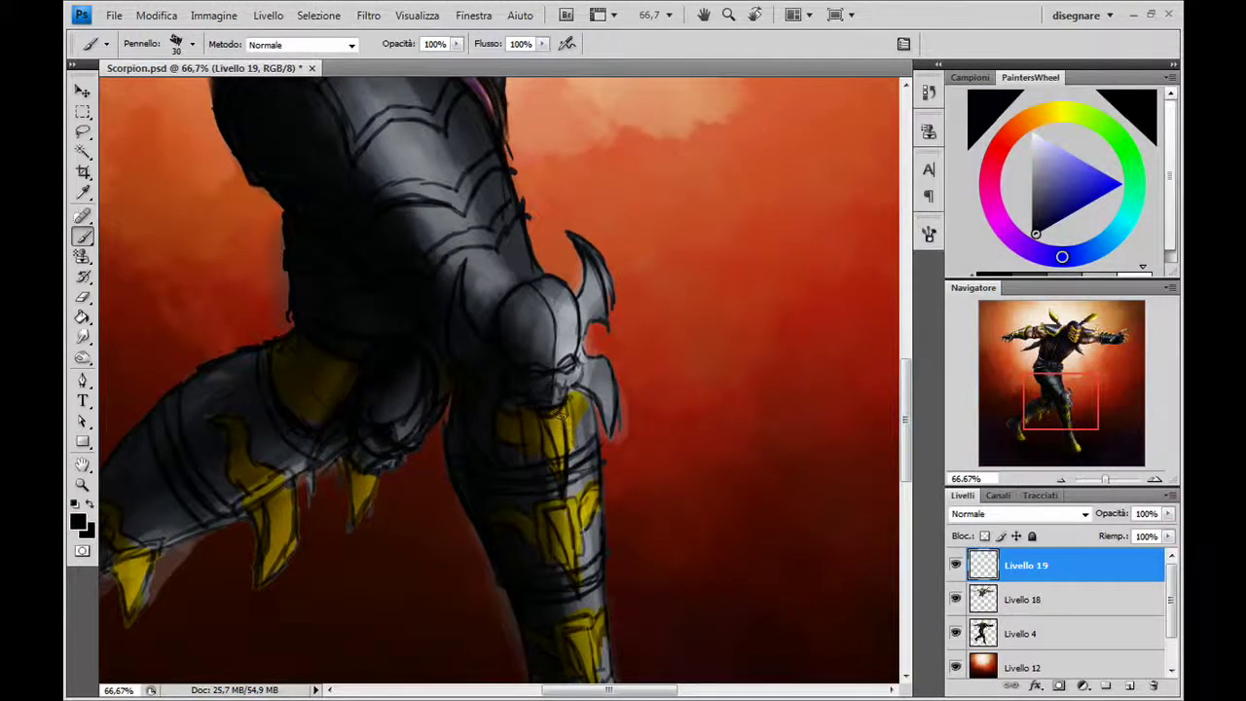
key(bracketleft)
key(bracketright)
key(bracketright)
mouse_move(507, 354)
mouse_down()
mouse_move(525, 362)
mouse_move(508, 296)
mouse_up()
key(ctrl+z)
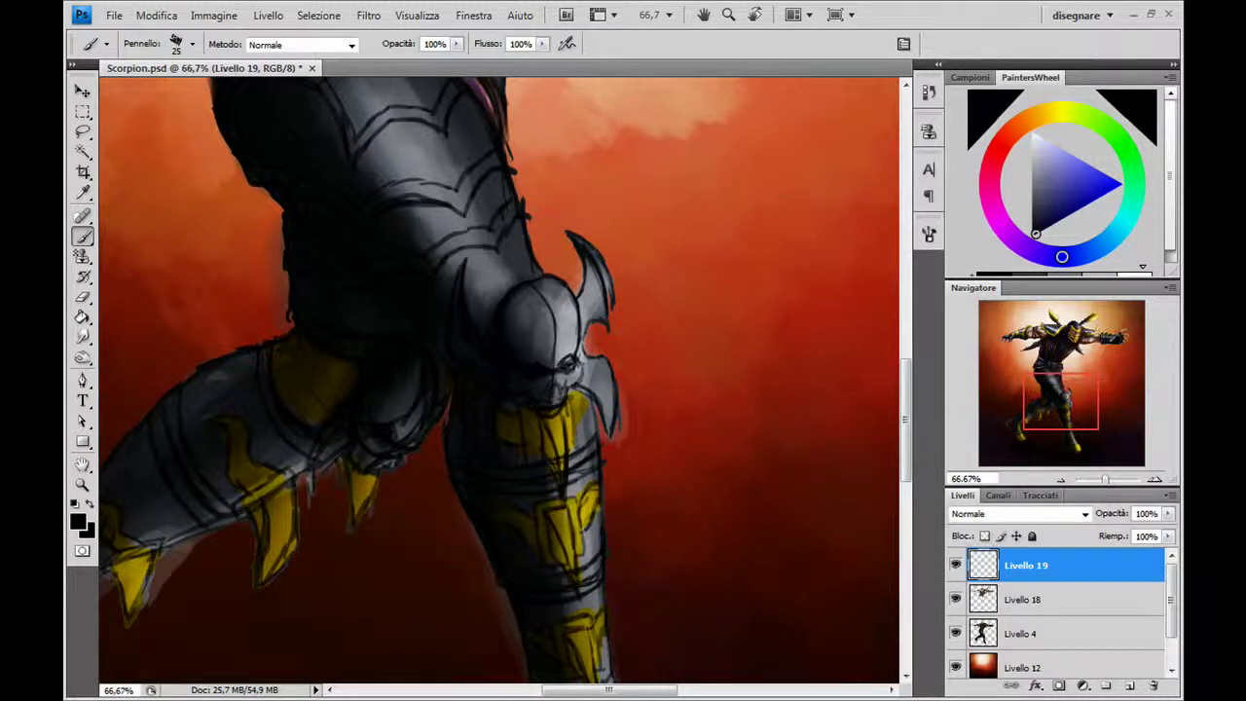
Darken the skull's eye socket, skull top and jaw with dark strokes
drag(567, 362, 547, 415)
key(bracketleft)
key(bracketleft)
key(bracketright)
key(bracketright)
key(bracketright)
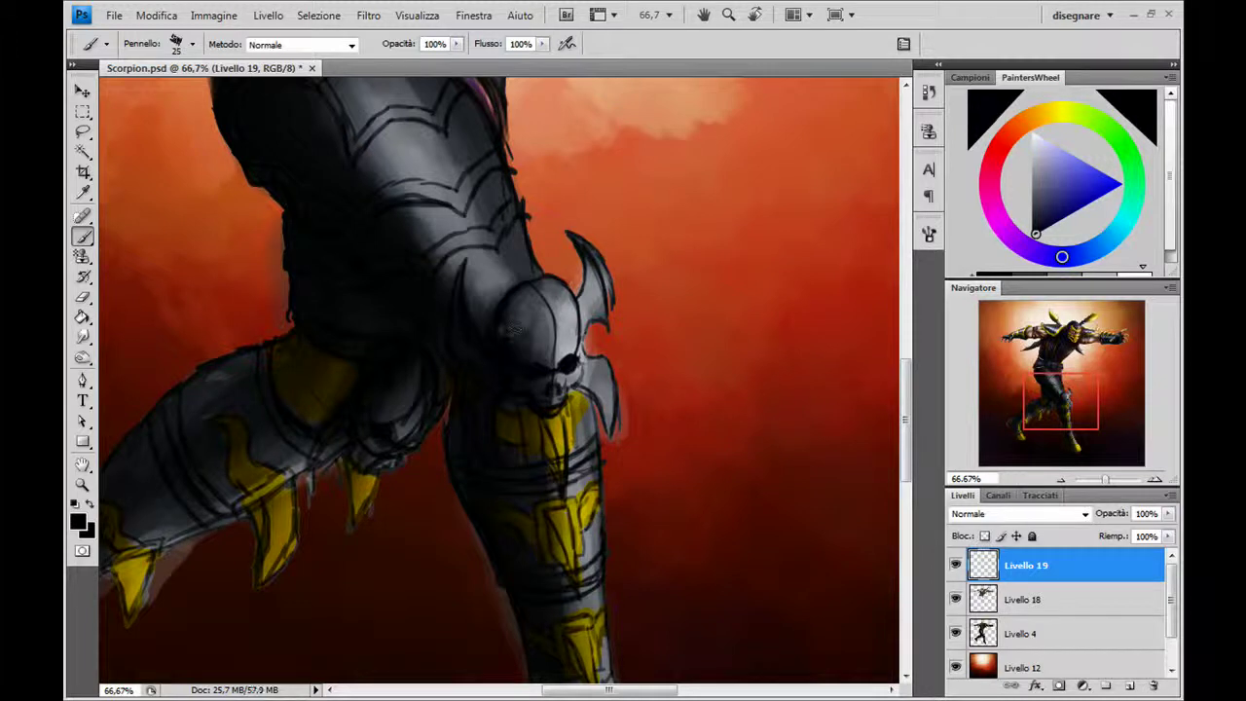
drag(514, 309, 518, 284)
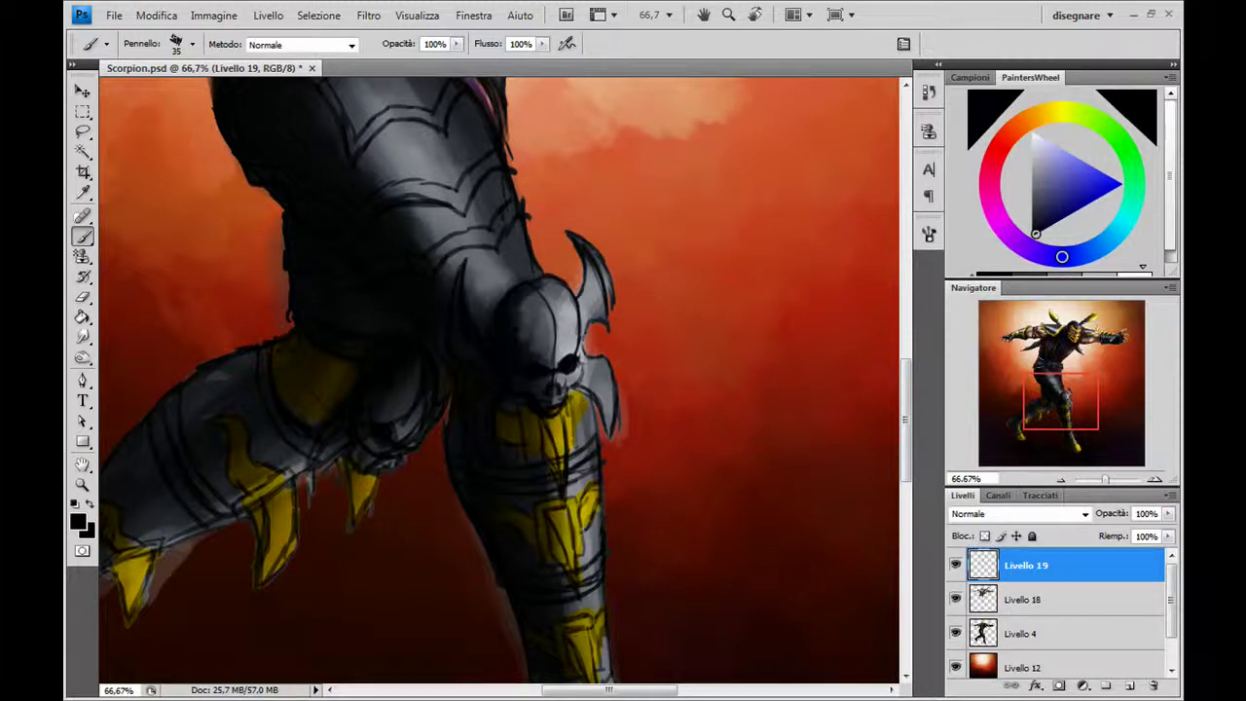
mouse_move(549, 370)
mouse_down()
mouse_move(525, 386)
mouse_move(542, 400)
mouse_up()
Pick a darker shading colour at 40% opacity and darken the dome's left side
alt+click(543, 331)
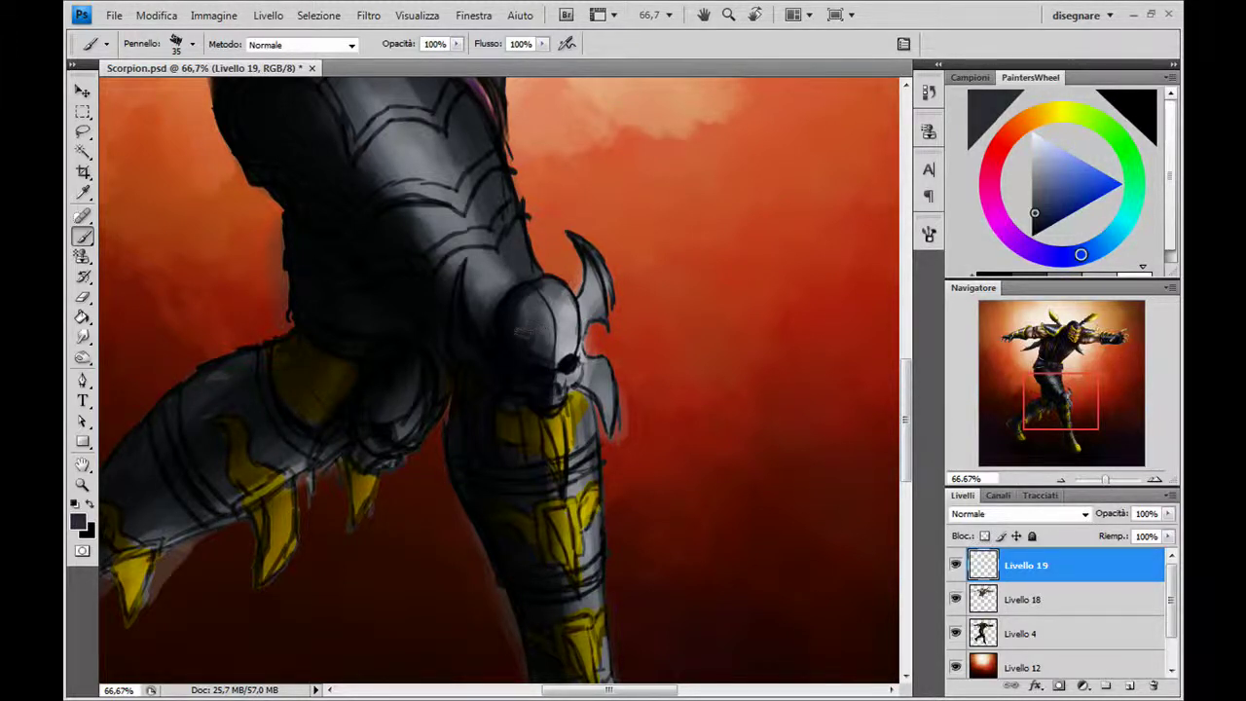
alt+click(523, 331)
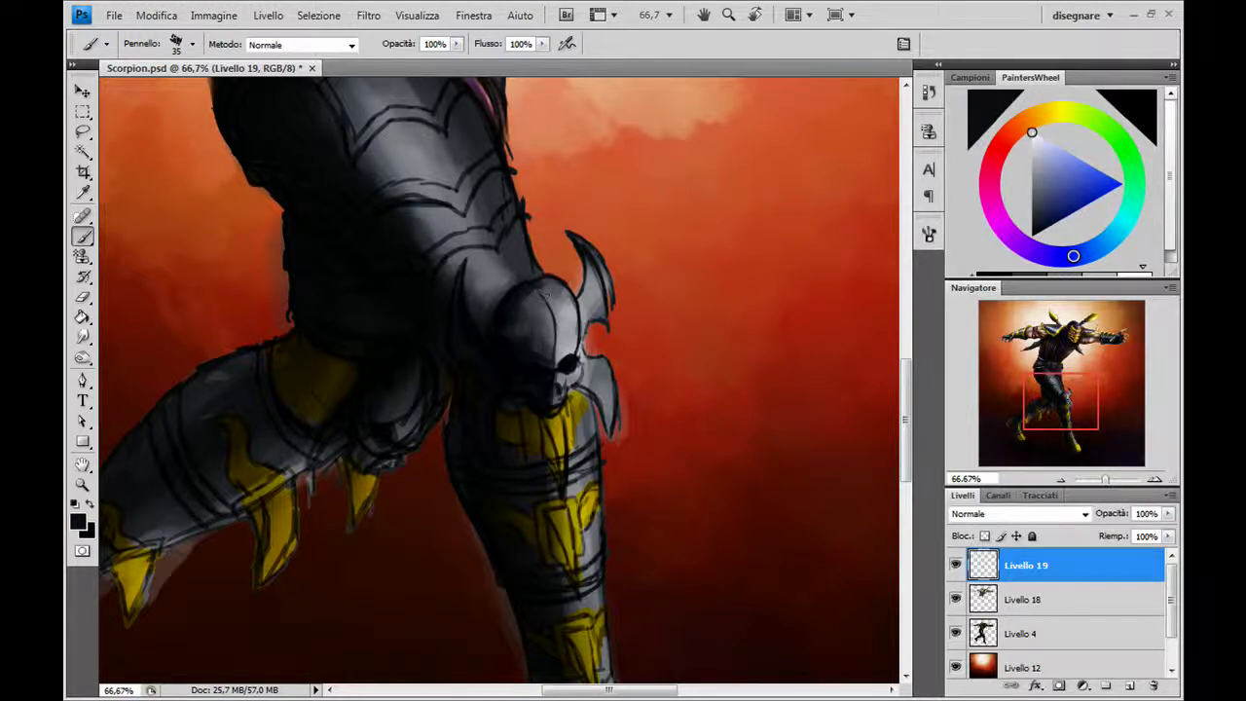
key(4)
drag(526, 294, 516, 309)
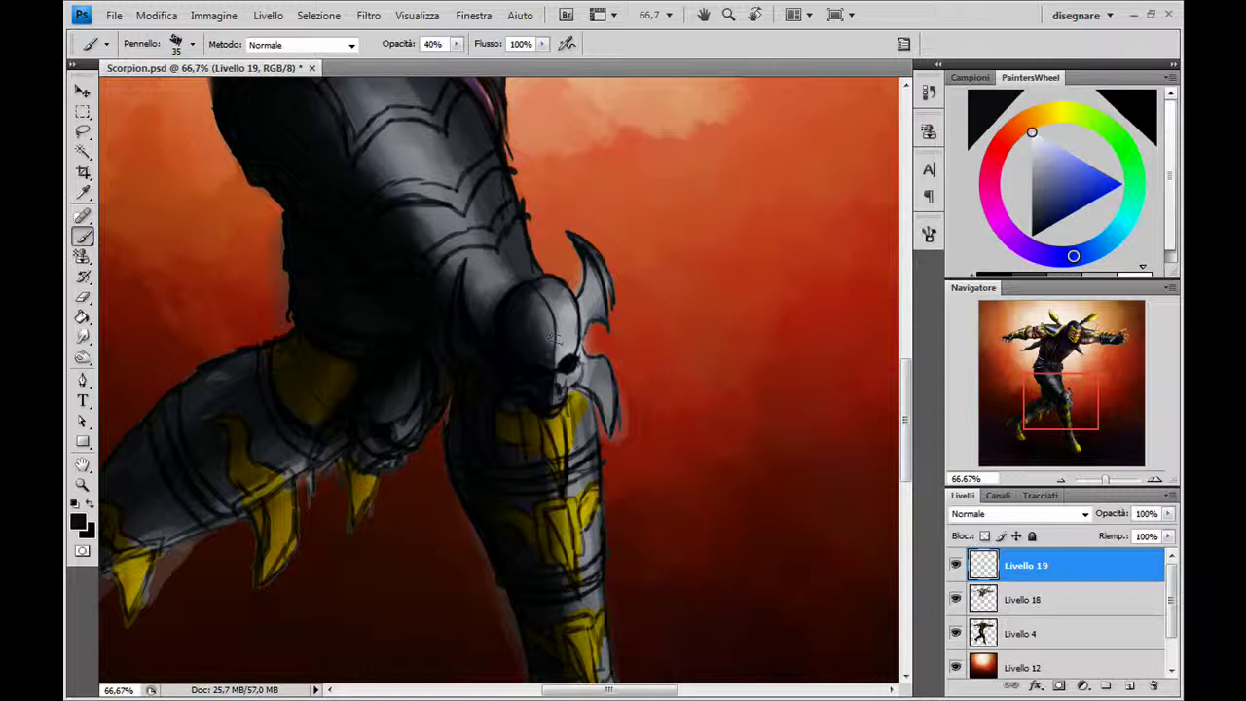
Add and soften light grey highlights on the skull dome
alt+click(551, 317)
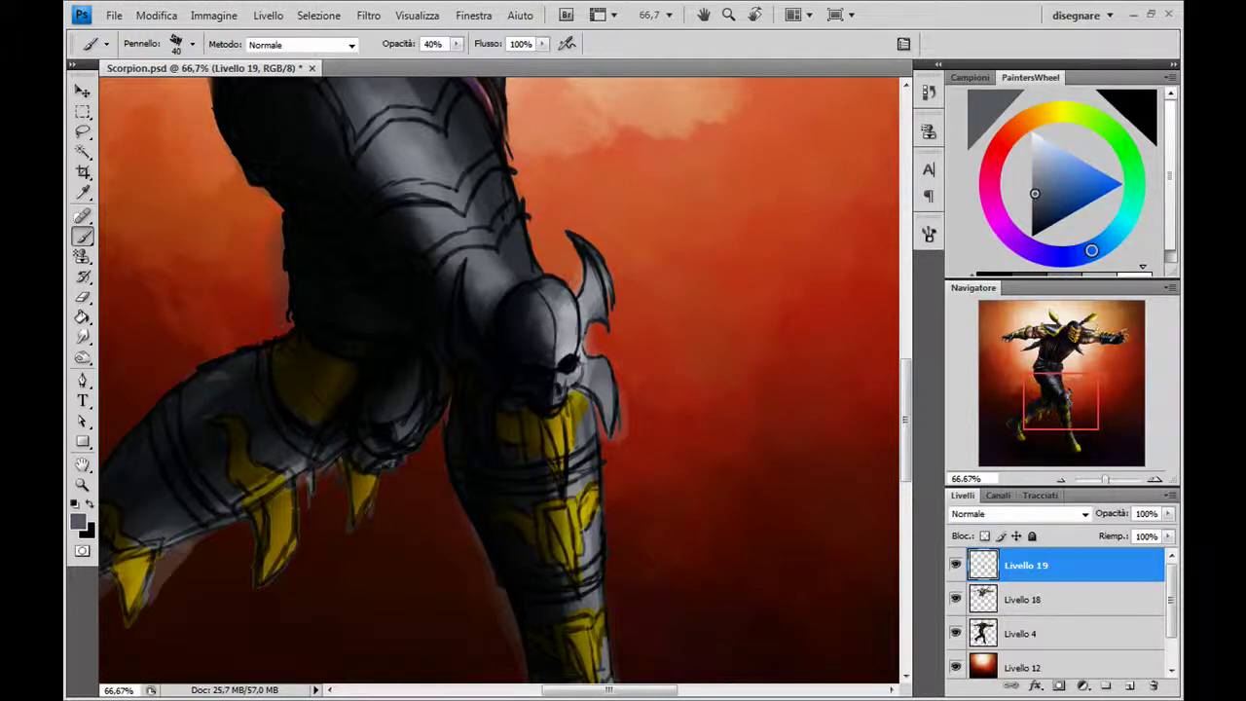
alt+click(565, 316)
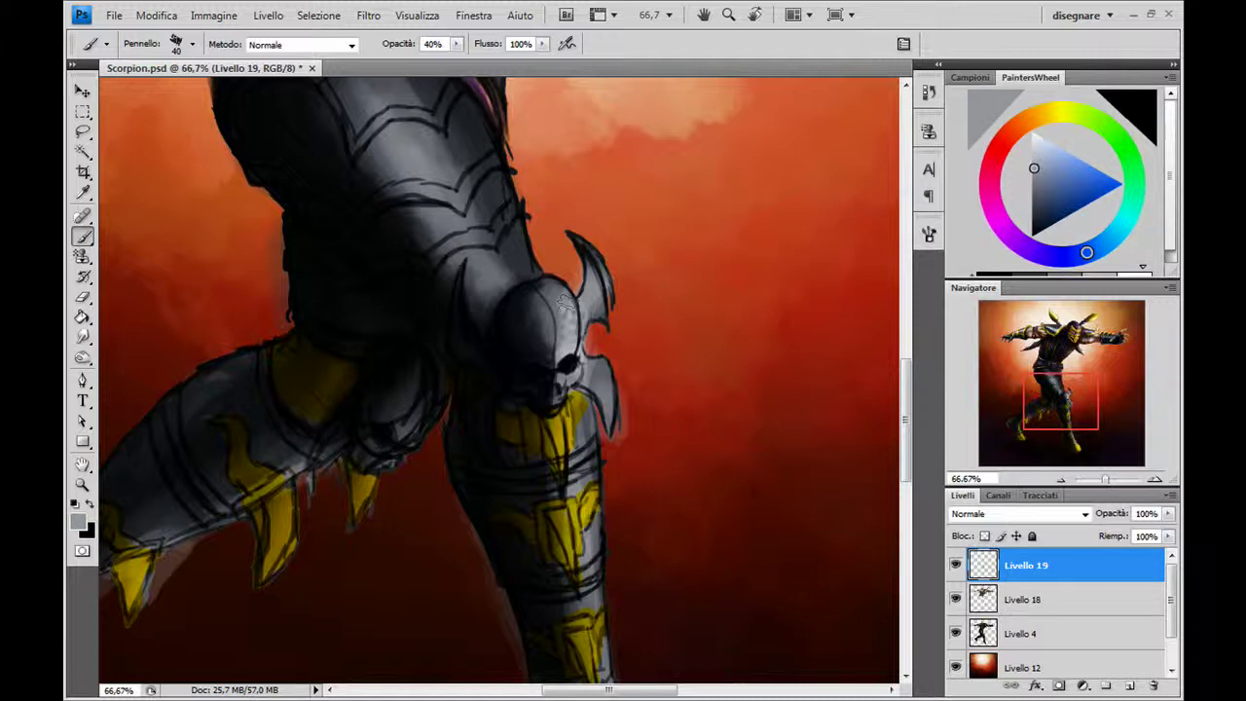
mouse_move(562, 304)
mouse_down()
mouse_move(569, 292)
mouse_move(572, 341)
mouse_up()
drag(547, 289, 550, 286)
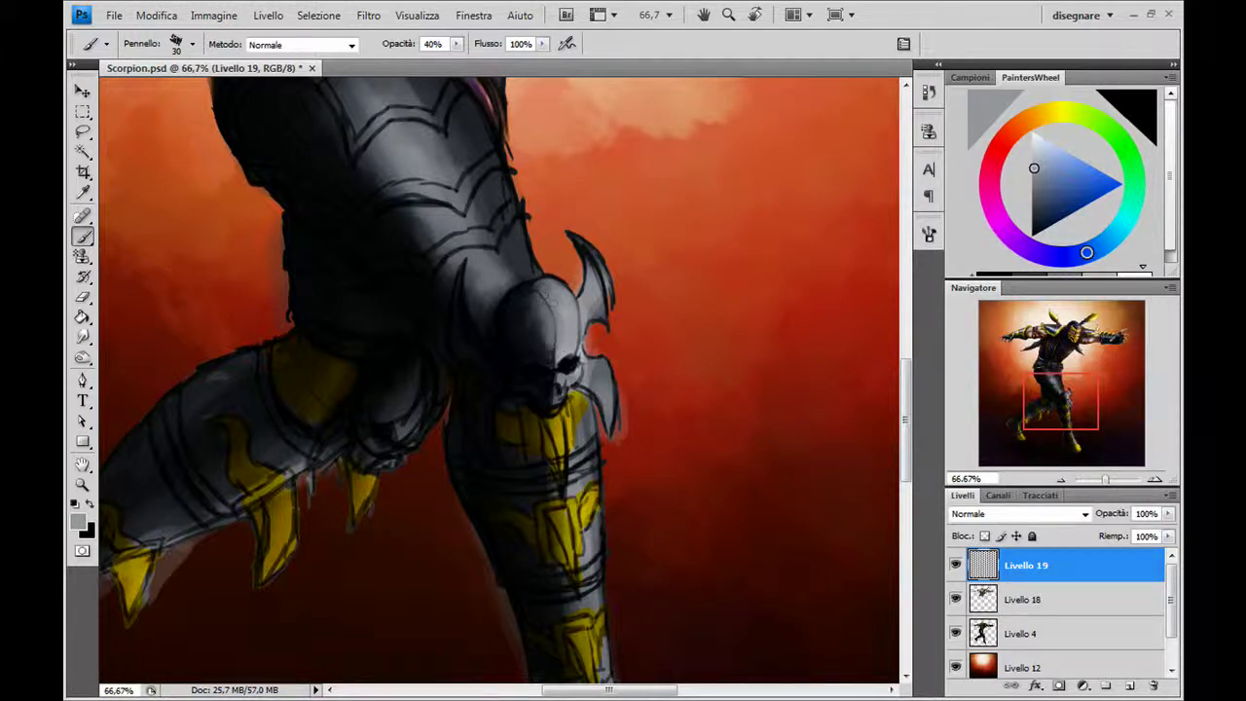
drag(568, 327, 550, 297)
Sample greys and black from the skull, painting light and dark strokes, then enlarge the brush
alt+click(542, 288)
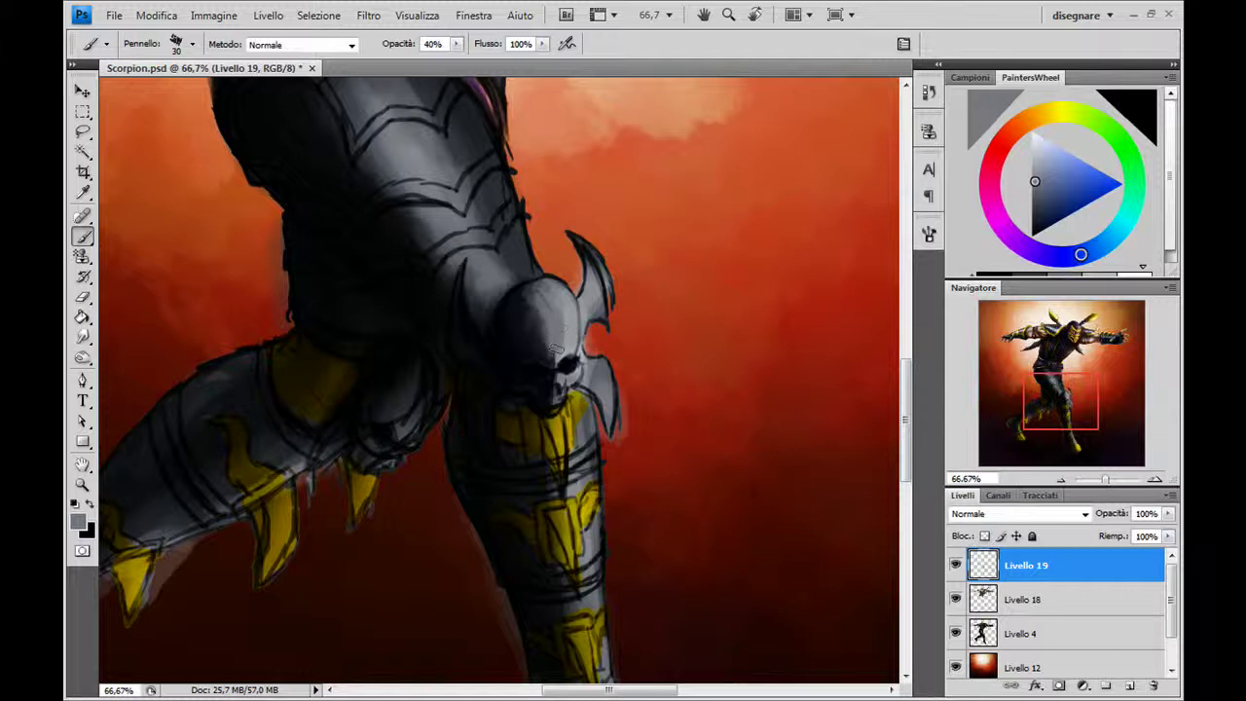
alt+click(568, 341)
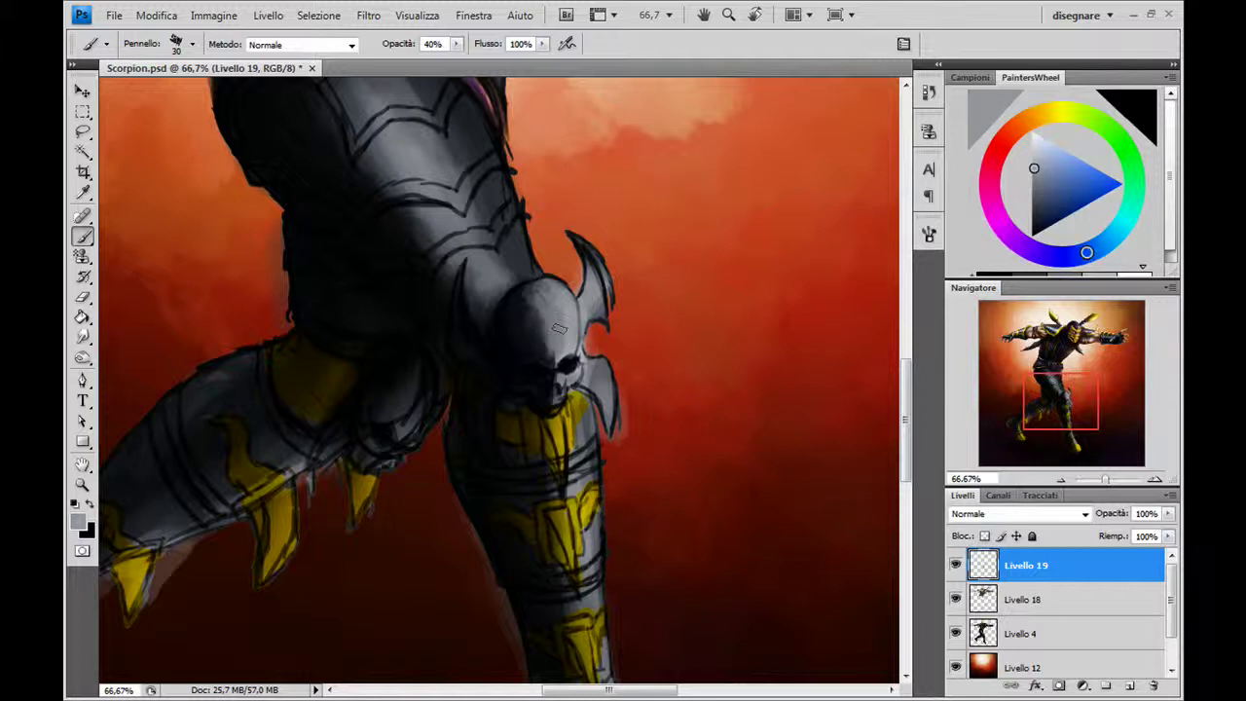
drag(564, 311, 567, 339)
alt+click(530, 292)
alt+click(522, 297)
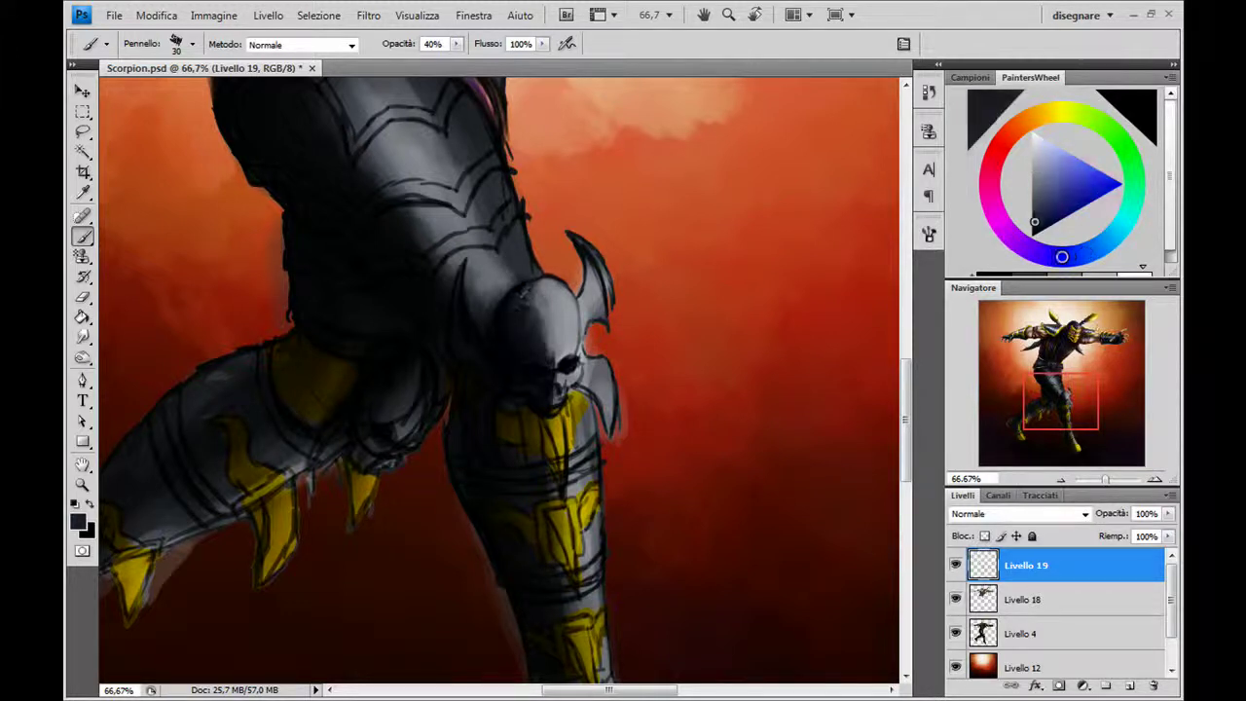
drag(535, 292, 538, 310)
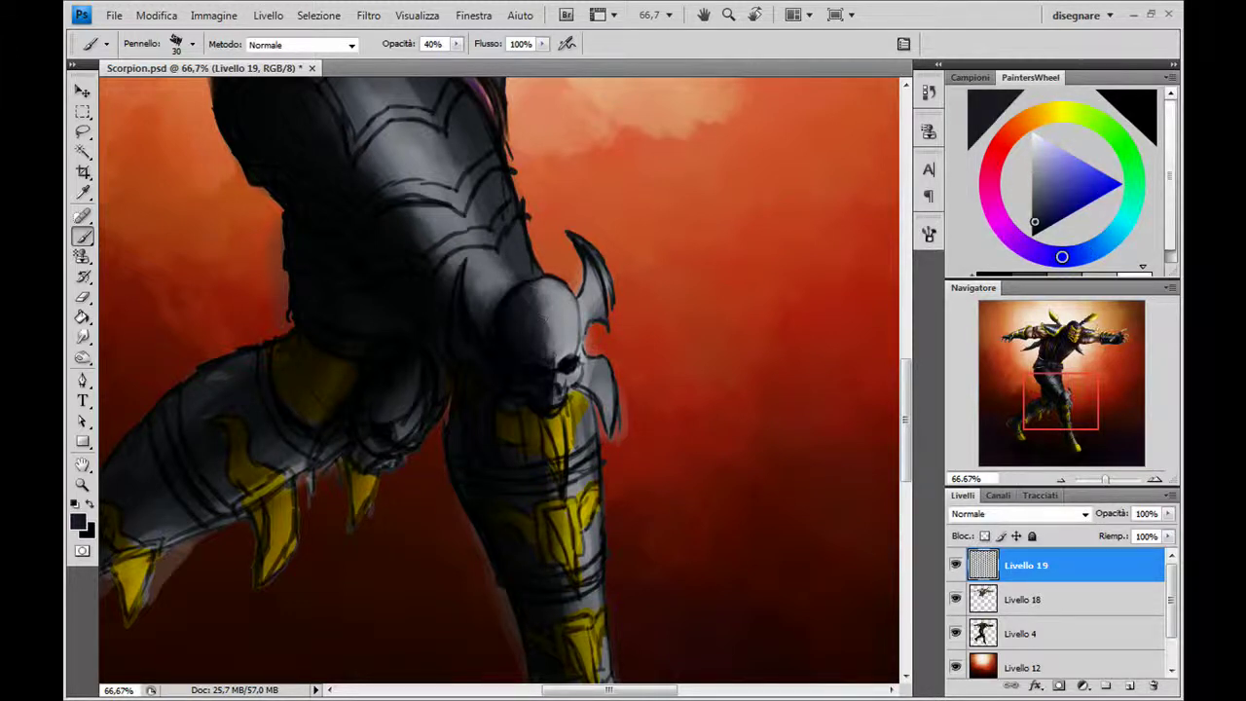
key(bracketright)
key(bracketright)
key(bracketright)
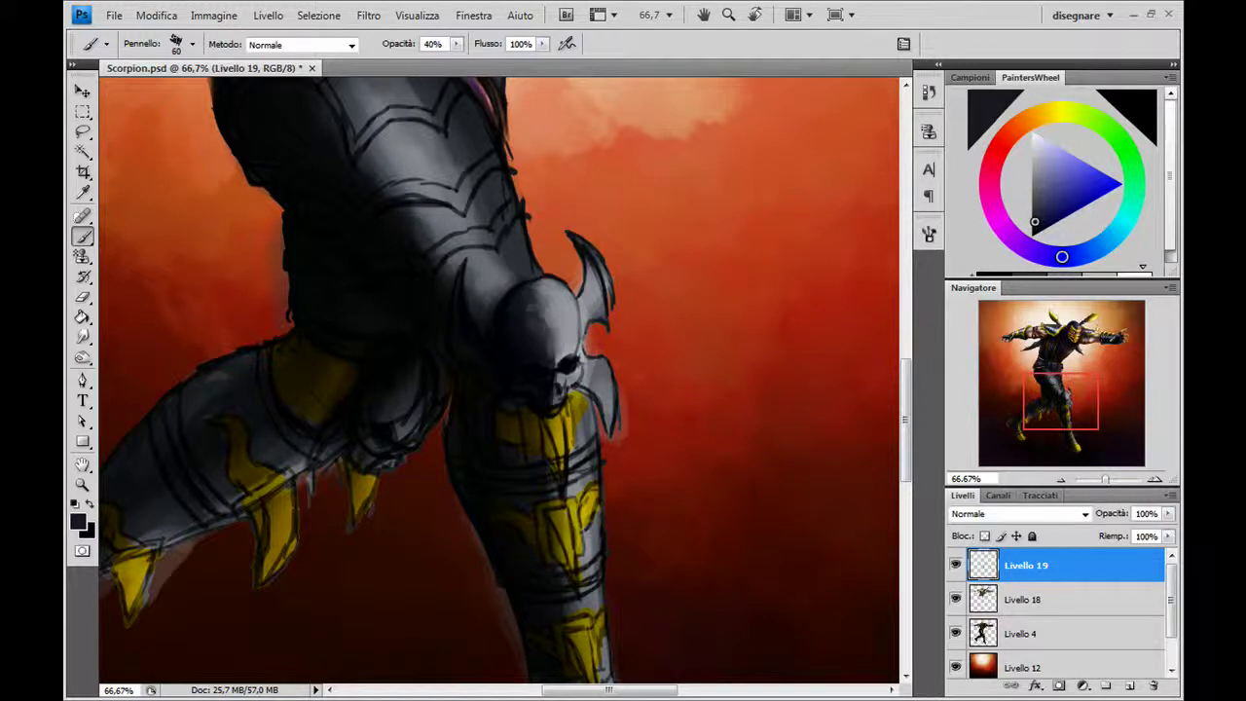
Cover the dark skull-top stroke with mid grey and shade the skull's face darker
alt+click(541, 296)
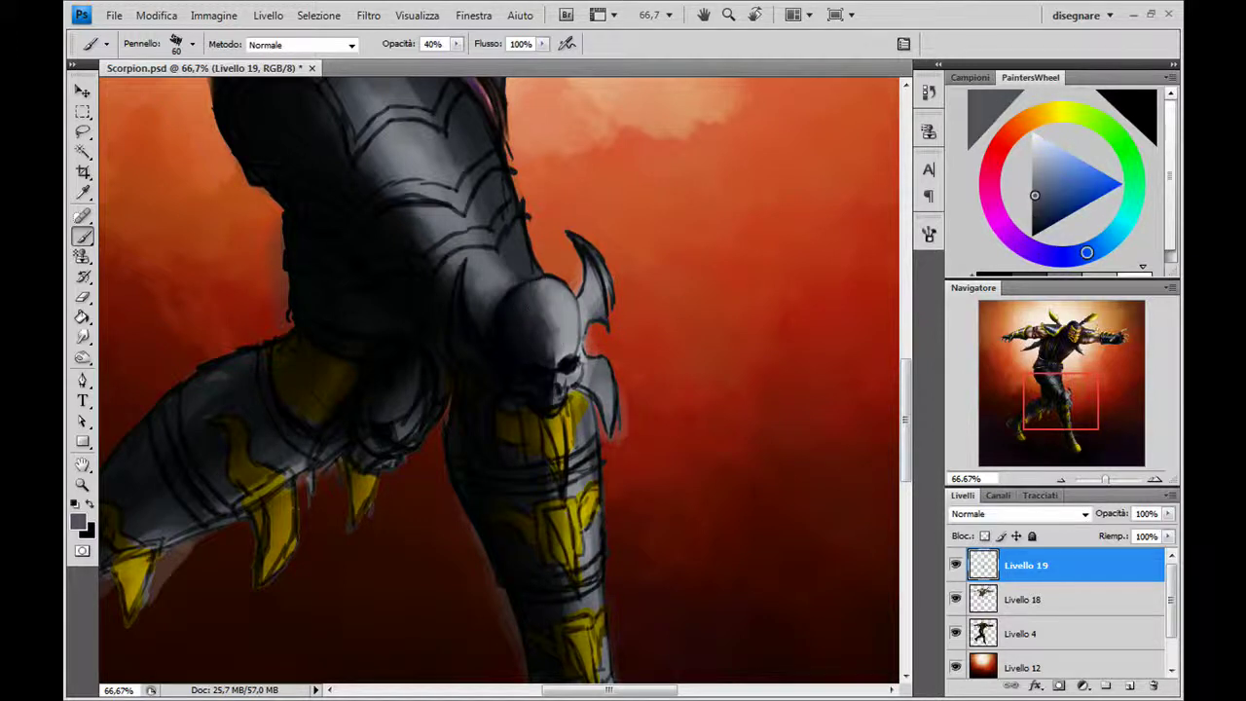
mouse_move(533, 290)
mouse_down()
mouse_move(525, 331)
mouse_move(570, 360)
mouse_move(526, 331)
mouse_move(537, 350)
mouse_up()
alt+click(542, 306)
alt+click(517, 314)
mouse_move(506, 310)
mouse_down()
mouse_move(531, 300)
mouse_move(537, 360)
mouse_move(562, 362)
mouse_up()
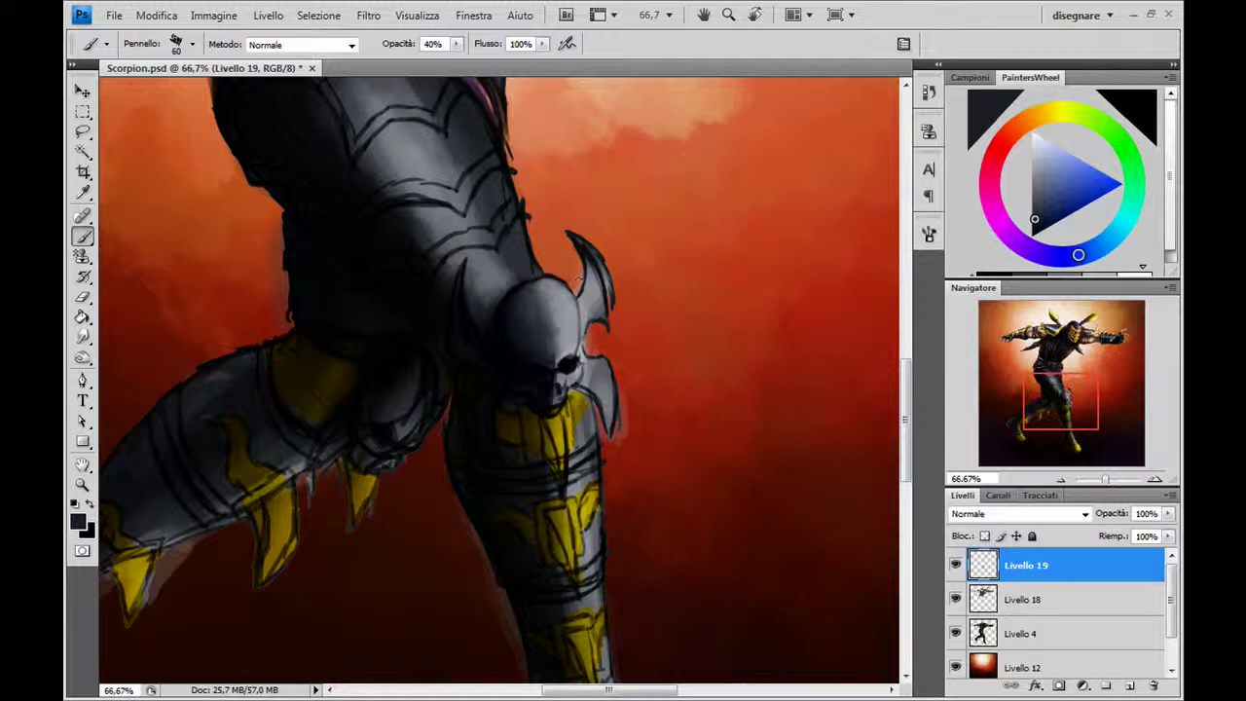
Darken the skull's right edge and the horn's right edge
alt+click(523, 318)
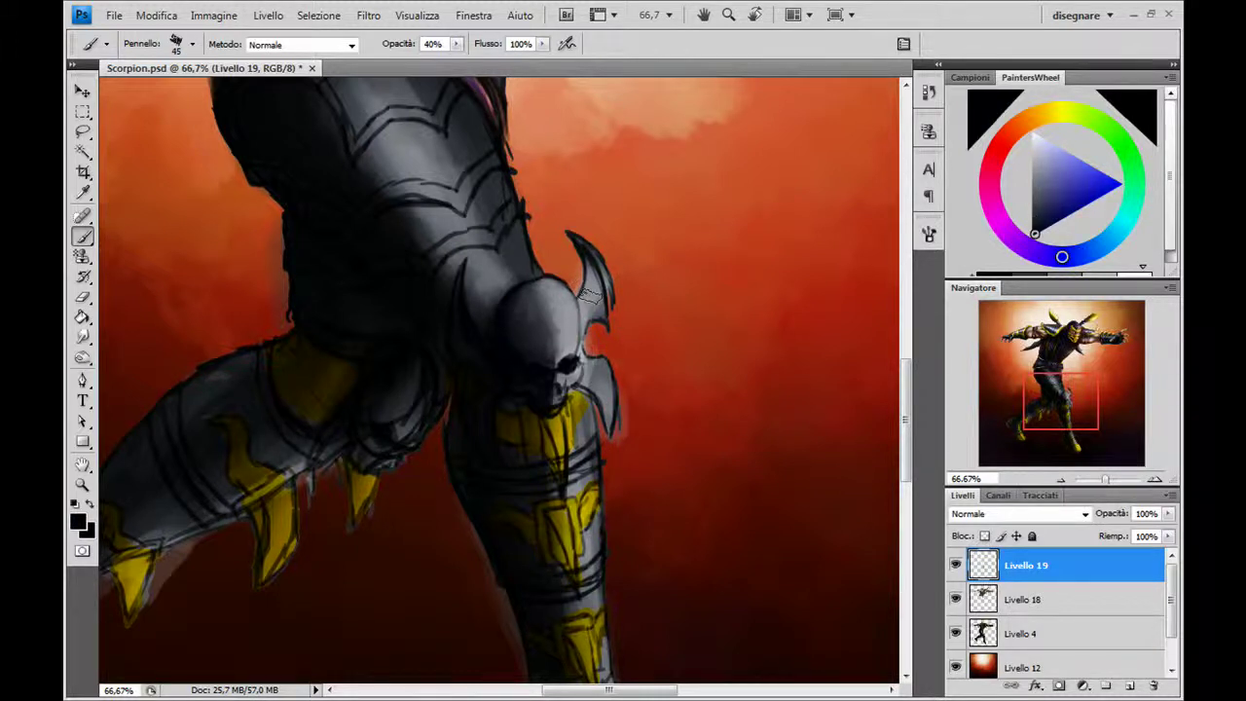
key(bracketleft)
mouse_move(581, 330)
mouse_down()
mouse_move(586, 265)
mouse_move(602, 265)
mouse_up()
alt+click(604, 281)
key(bracketright)
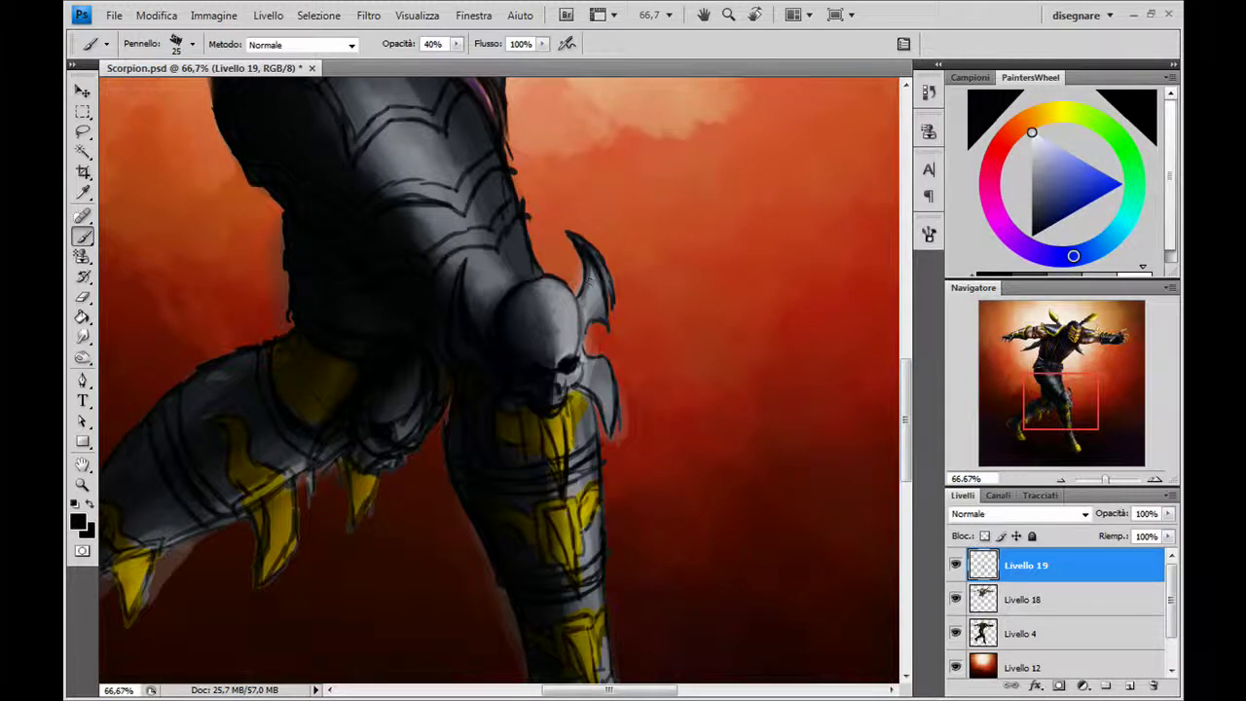
drag(605, 314, 605, 269)
drag(602, 314, 593, 263)
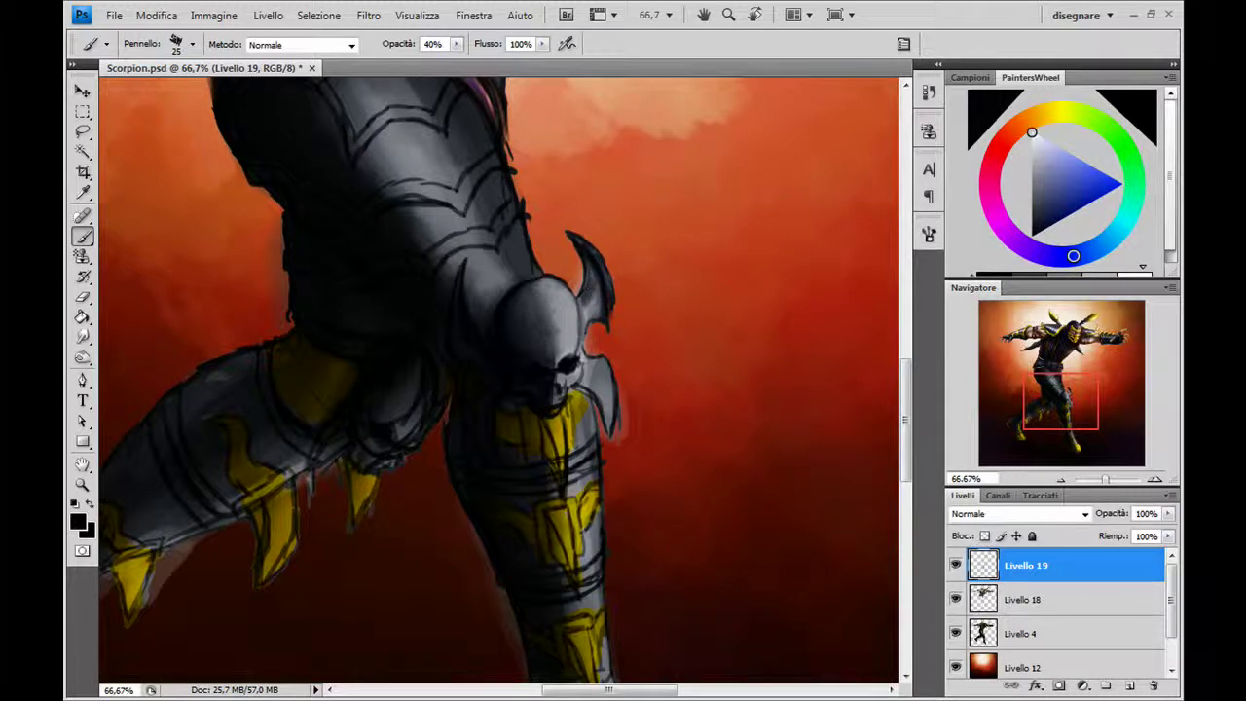
Paint grey strokes on the lower spike and near the skull's jaw
mouse_move(596, 366)
mouse_down()
mouse_move(606, 397)
mouse_move(556, 389)
mouse_up()
alt+click(565, 371)
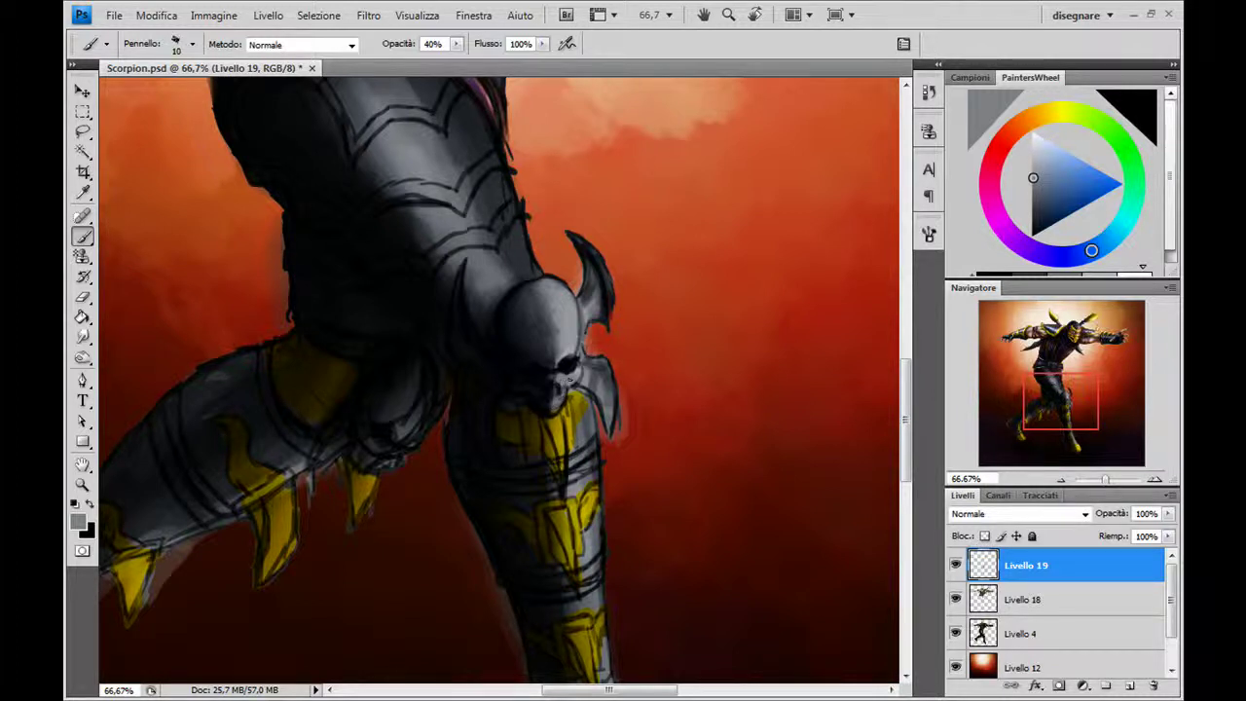
drag(556, 382, 562, 387)
alt+click(543, 399)
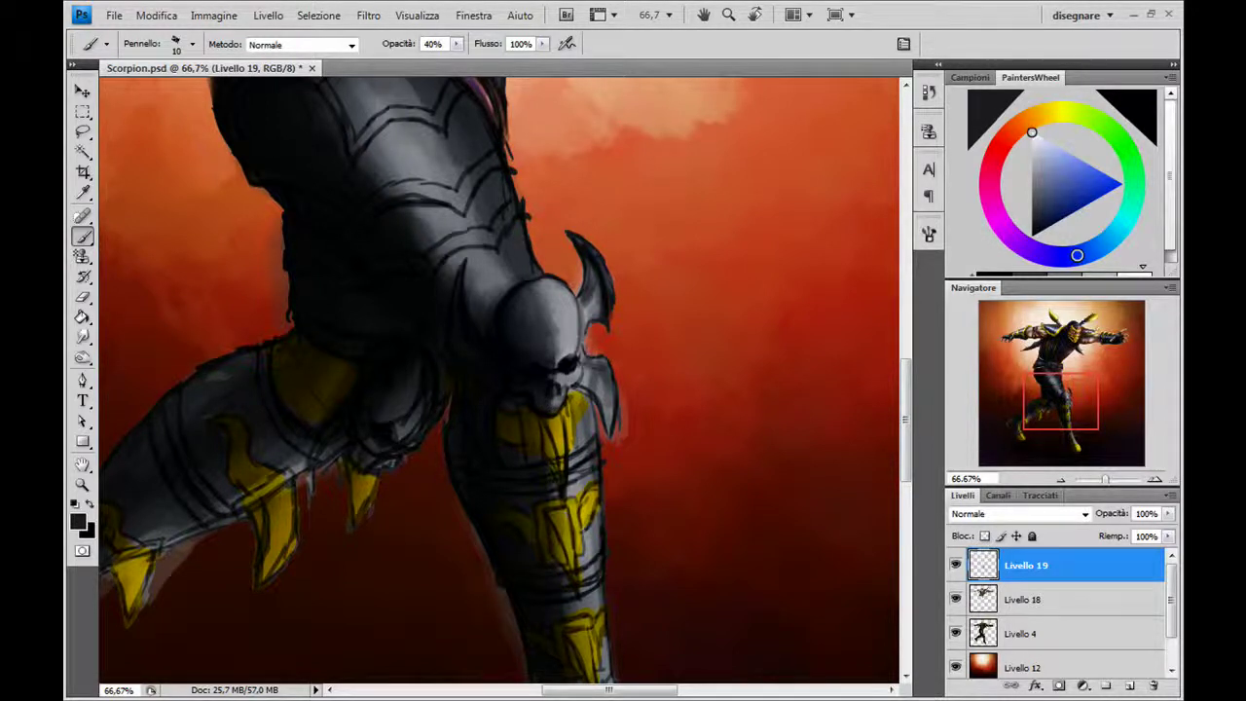
alt+click(598, 352)
key(bracketright)
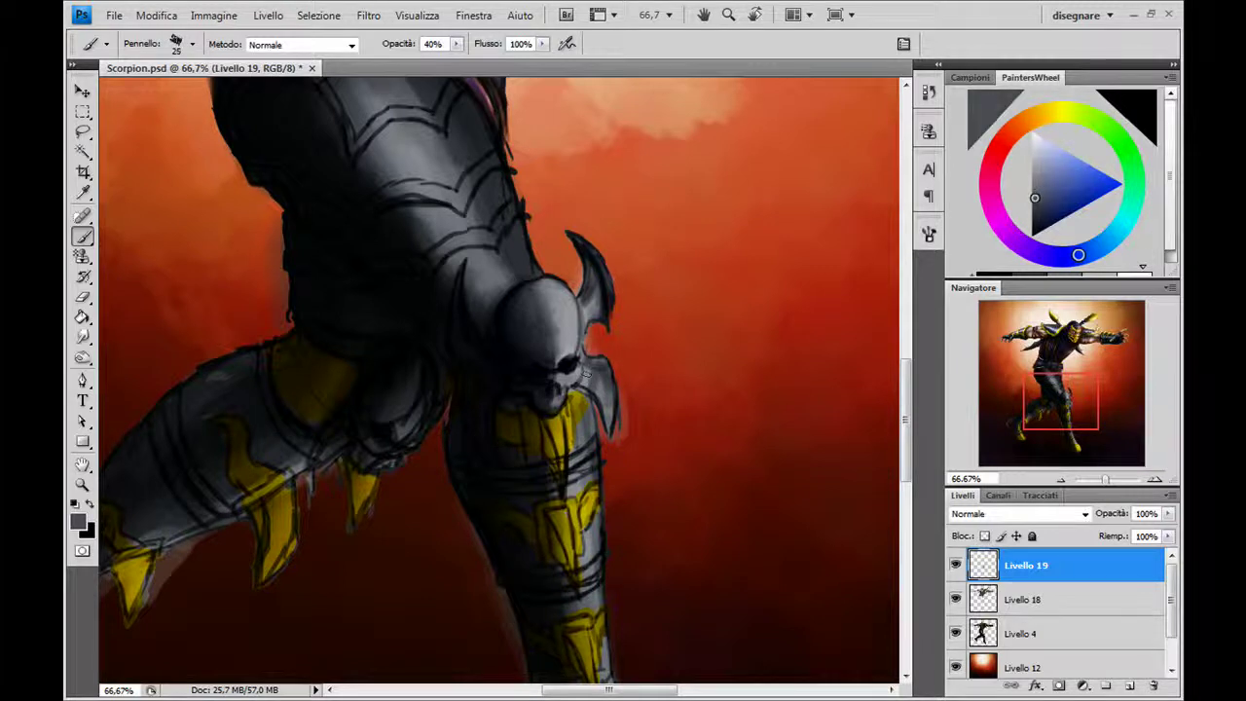
drag(604, 402, 610, 420)
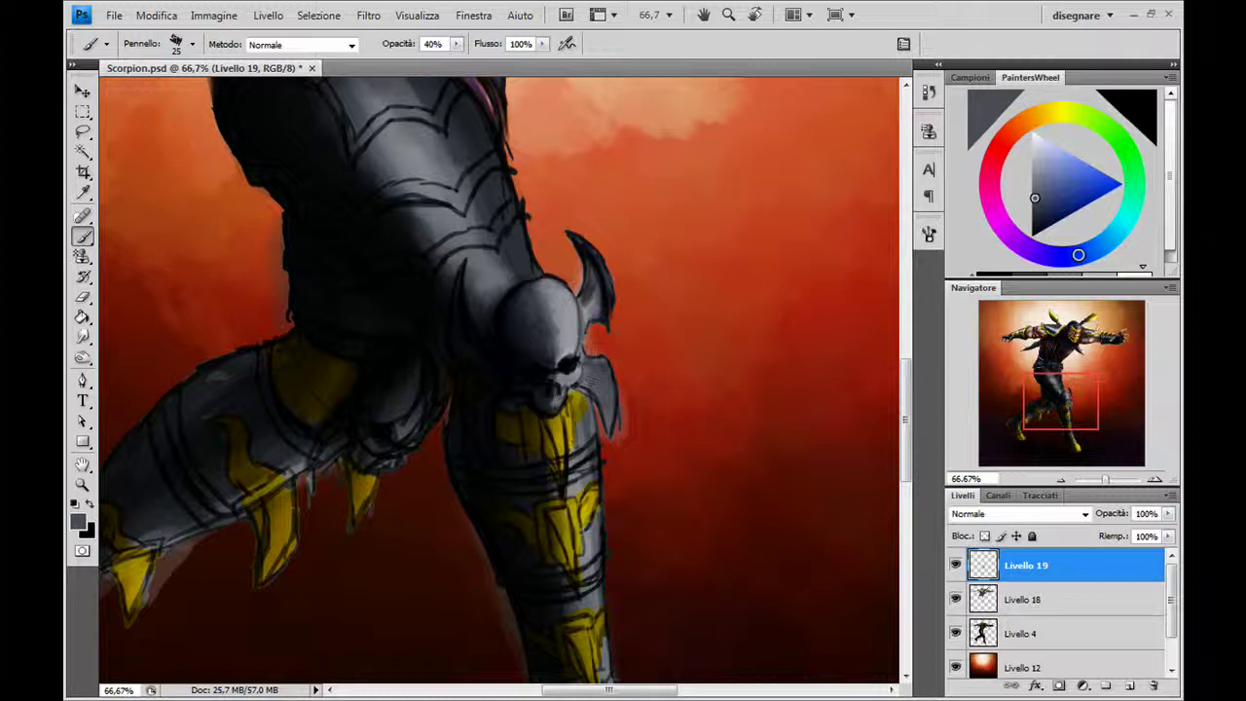
Darken the edges of the upper spike and lower skull spike with black
alt+click(609, 284)
mouse_move(592, 256)
mouse_down()
mouse_move(601, 282)
mouse_move(594, 270)
mouse_up()
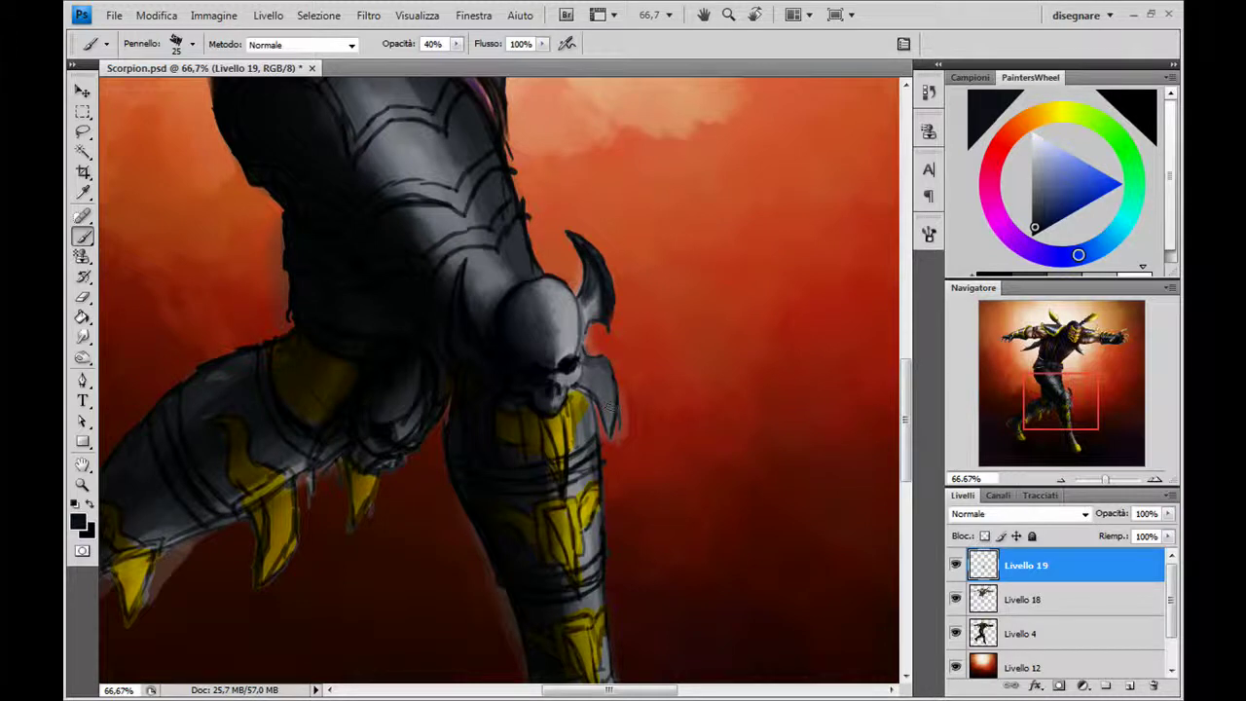
drag(610, 368, 613, 430)
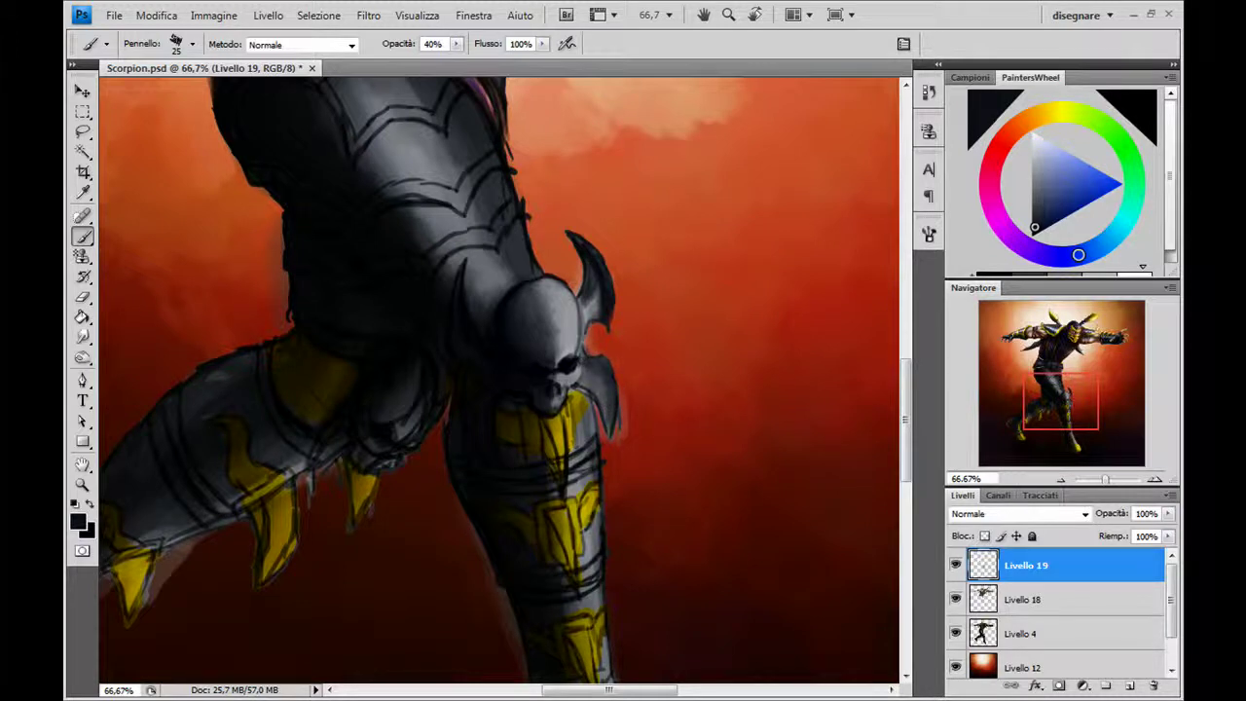
key(x)
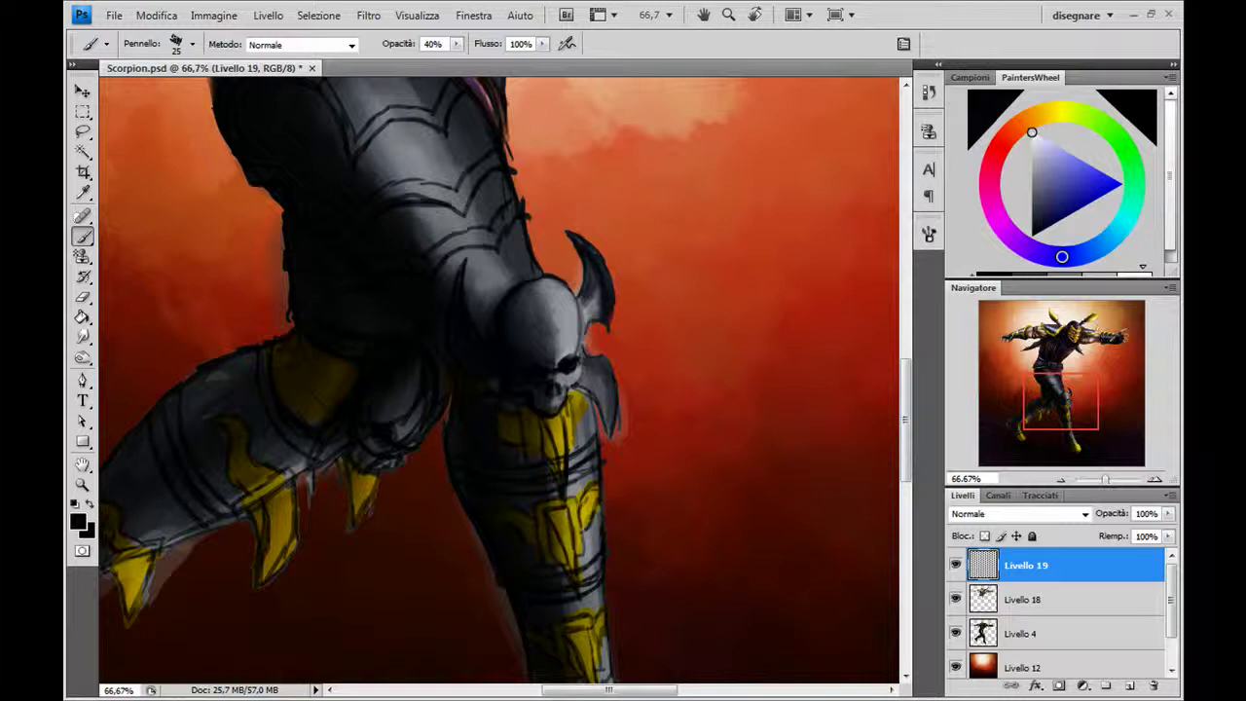
Sample a dark bluish-grey from the armour and add small strokes on the skull
alt+click(513, 341)
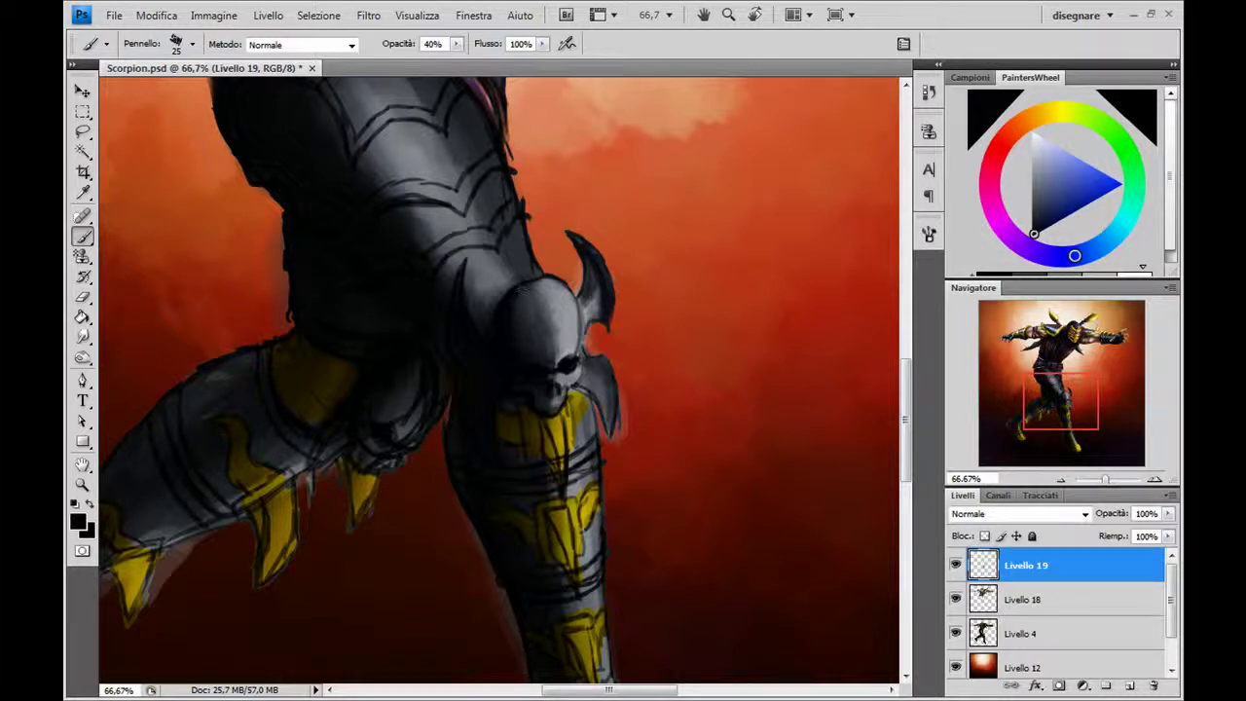
mouse_move(508, 327)
mouse_down()
mouse_move(528, 335)
mouse_move(533, 294)
mouse_move(522, 296)
mouse_move(534, 308)
mouse_up()
alt+click(516, 301)
click(82, 336)
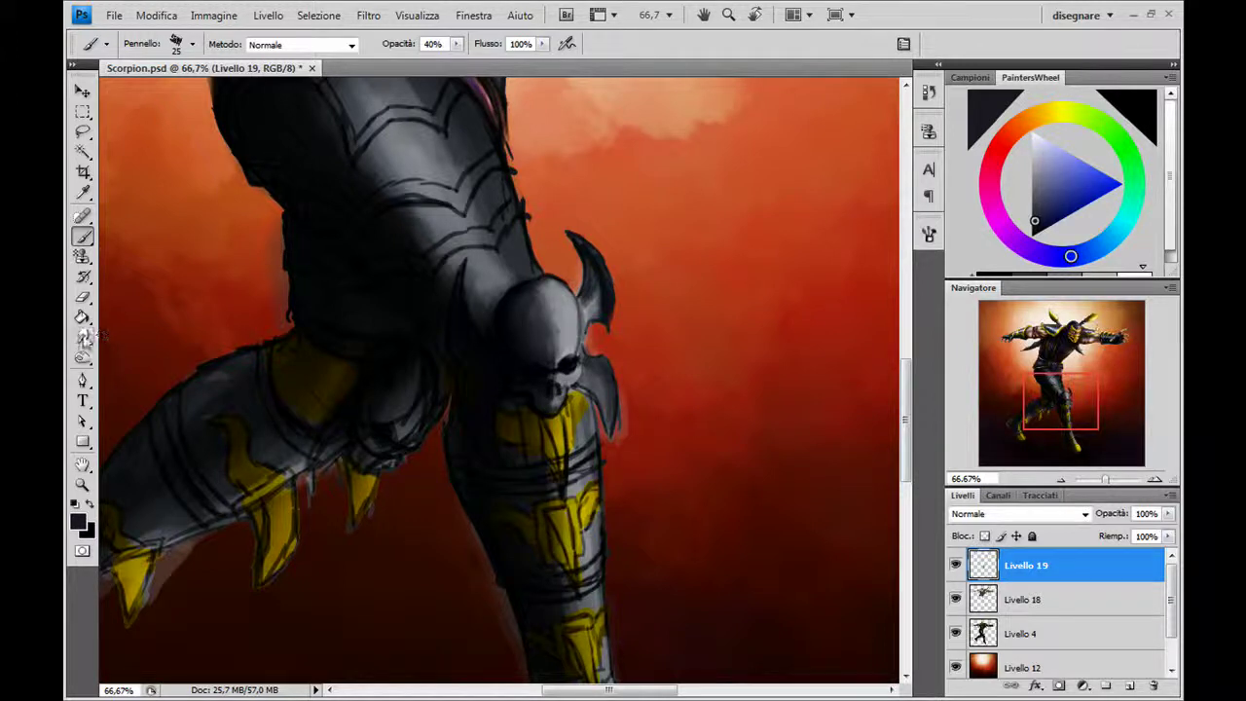
Set the Smudge brush to 15 pixels at 4% strength
key(bracketright)
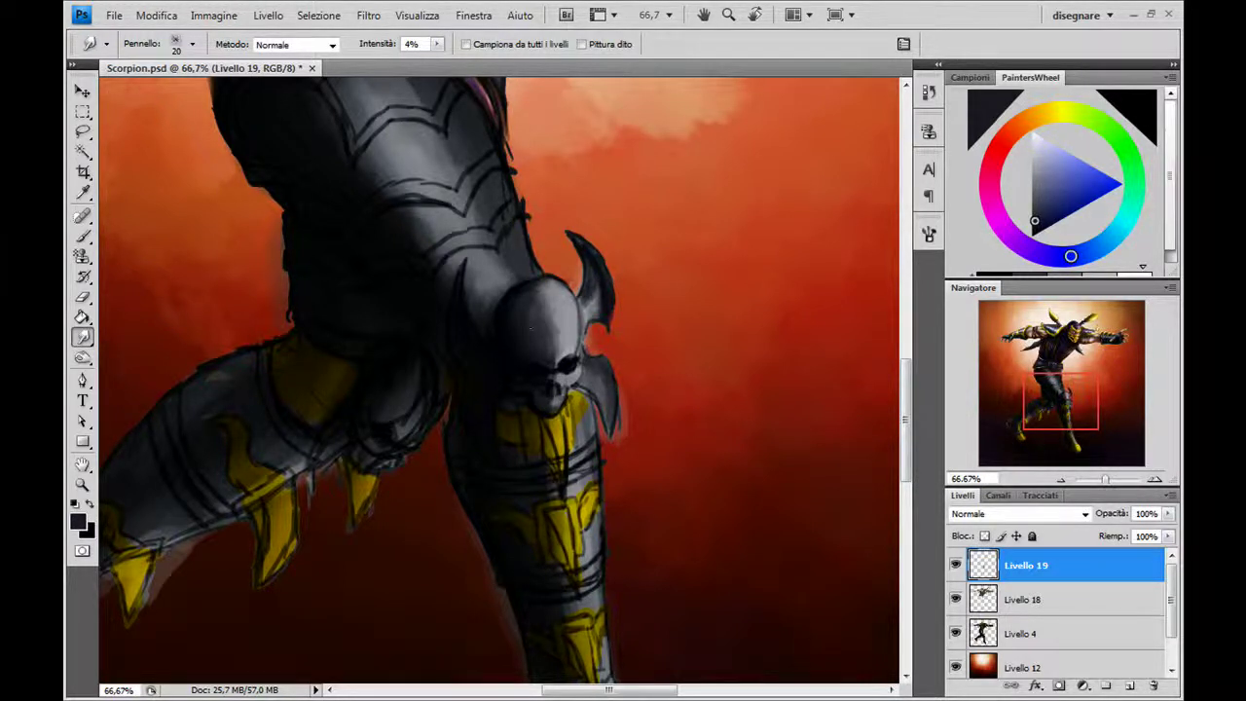
key(bracketleft)
Return to a 15 px black brush and darken the skull's right edge
key(b)
drag(1034, 226, 1026, 264)
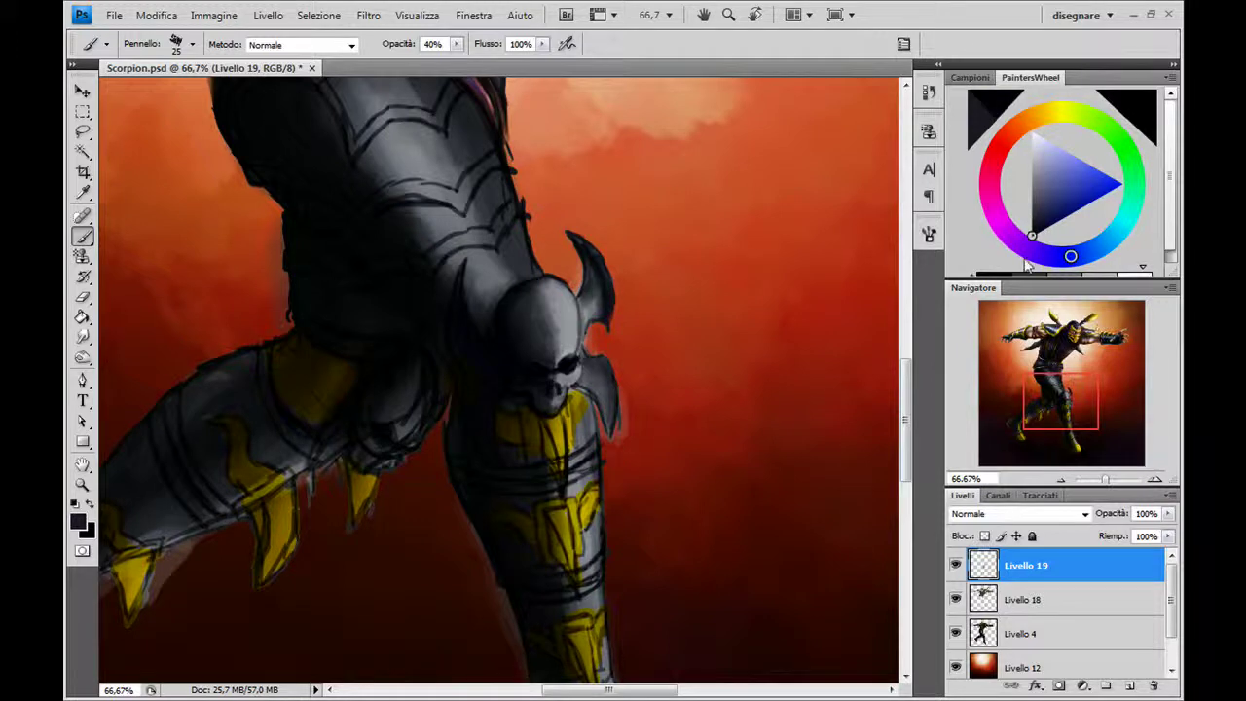
key(bracketleft)
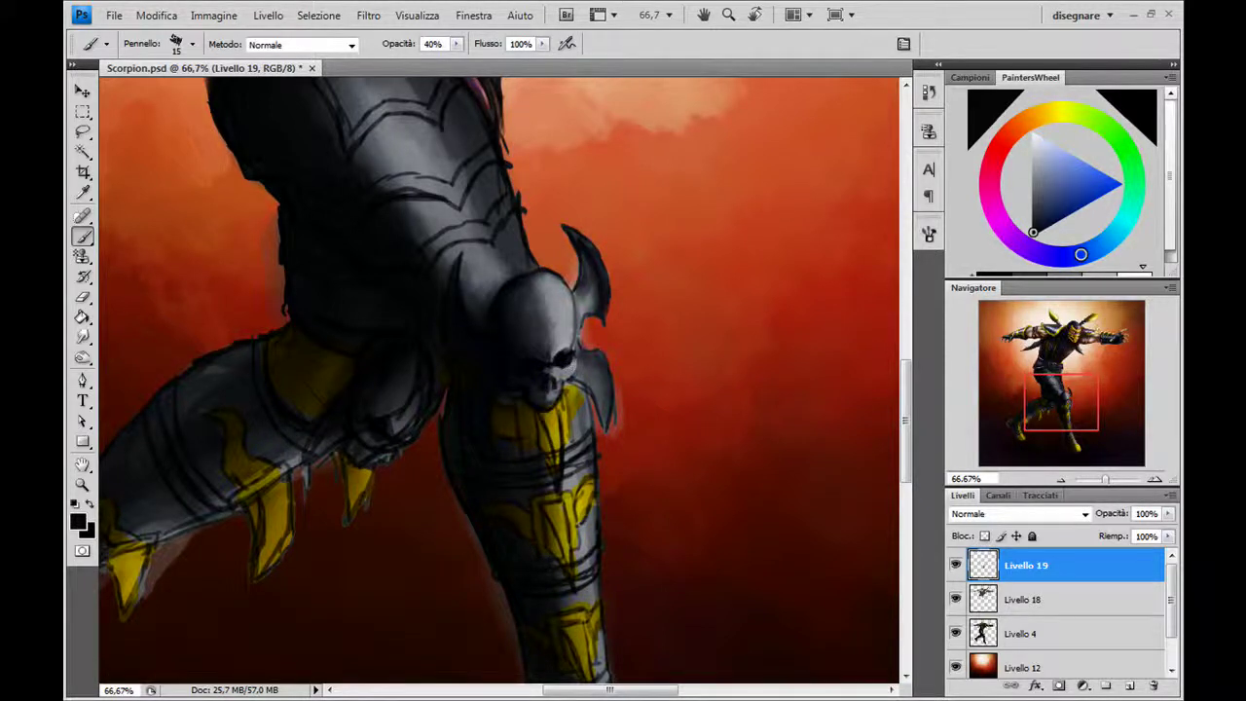
alt+click(550, 364)
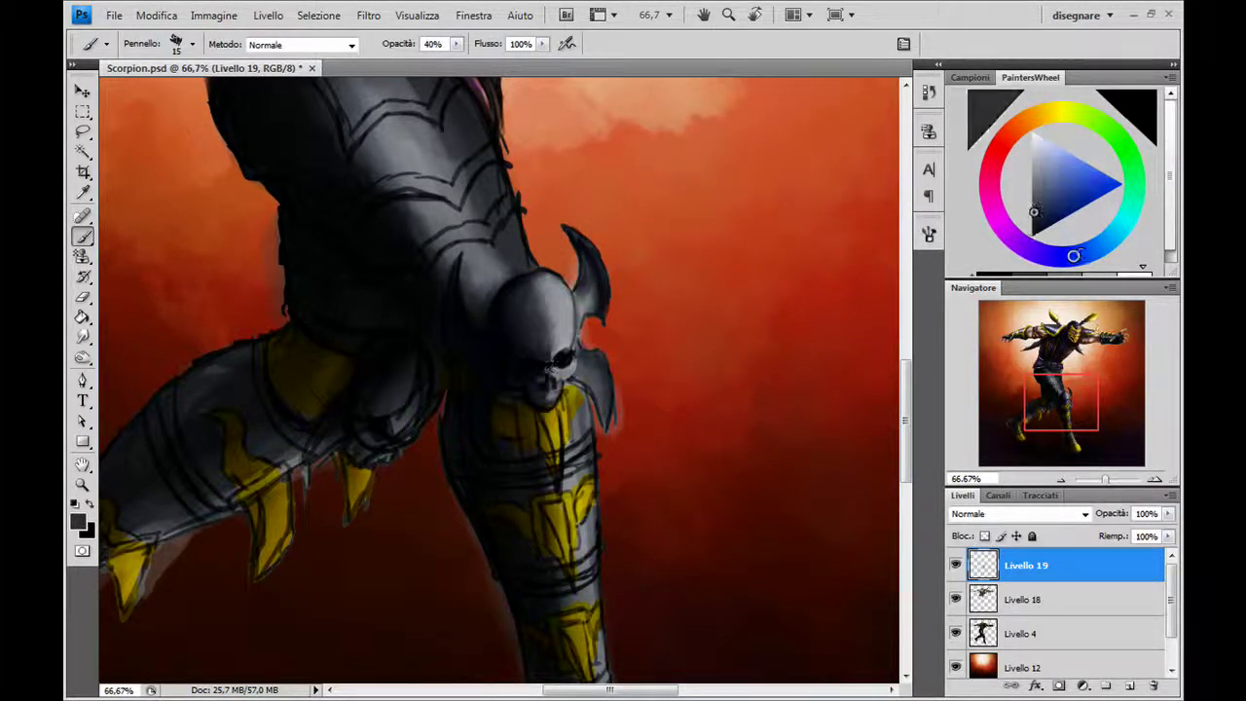
alt+click(544, 368)
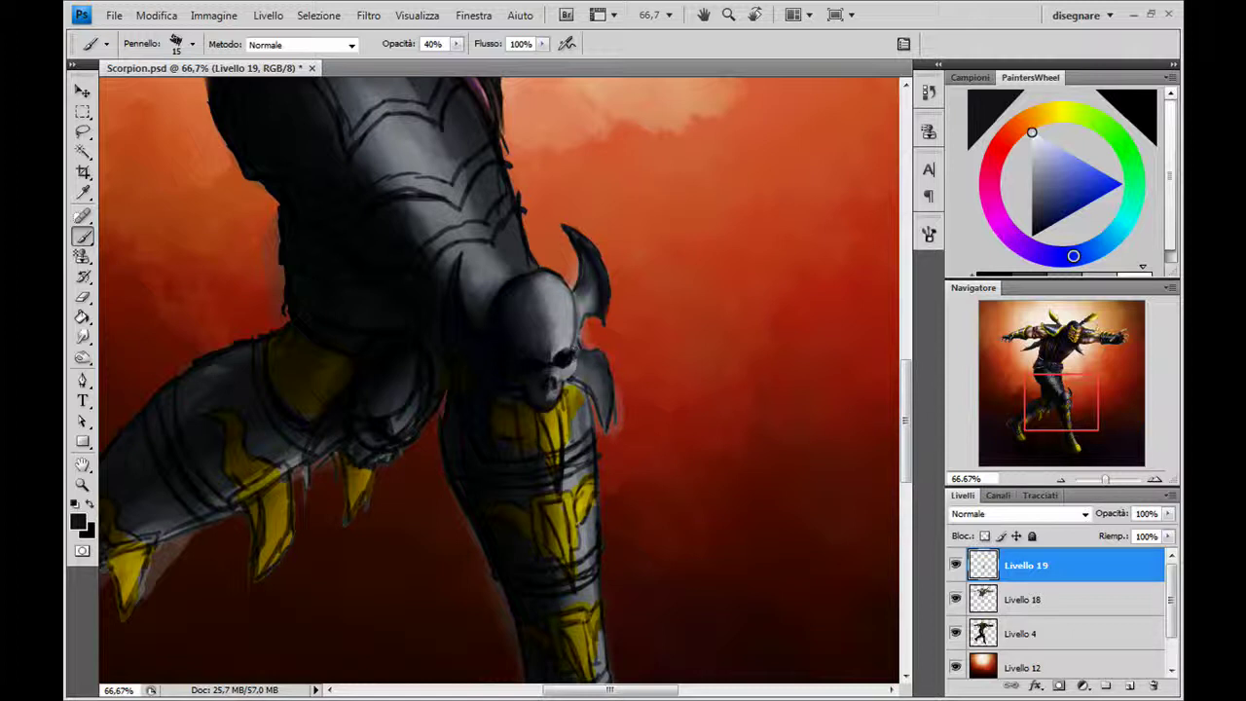
drag(572, 349, 571, 284)
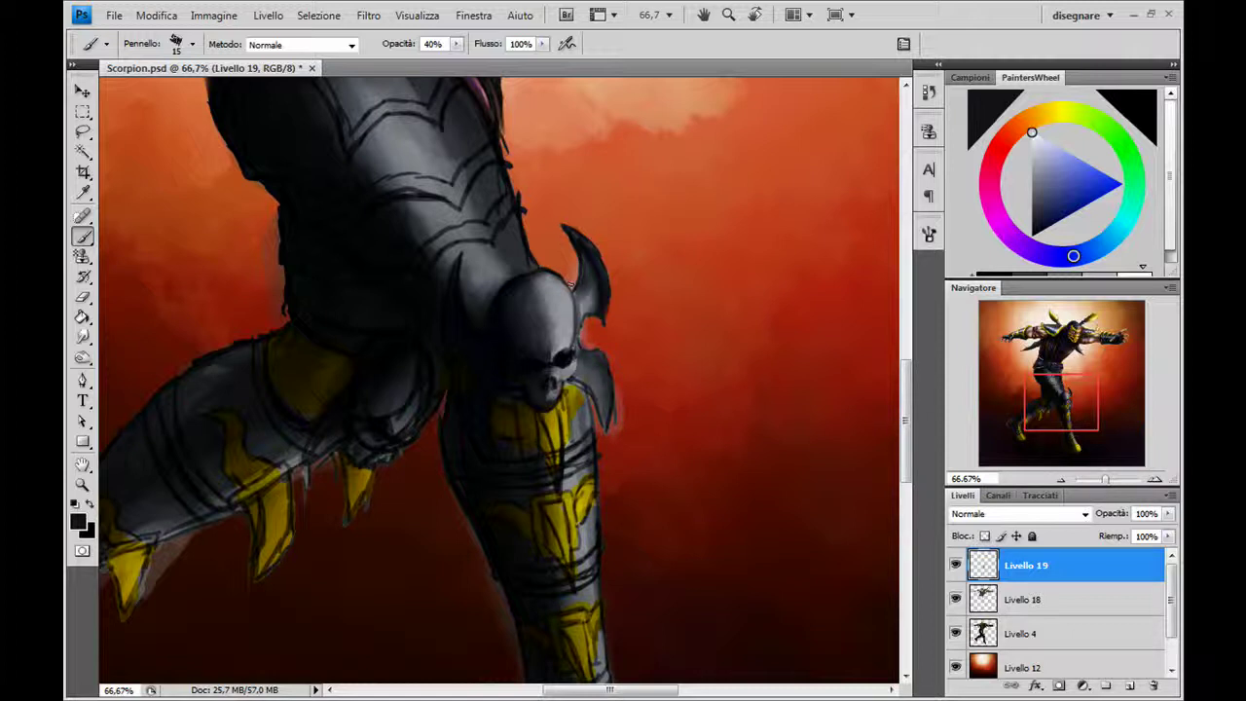
Shrink the brush to 10 and dab grey around the skull's eye
click(1031, 235)
key(bracketleft)
key(bracketleft)
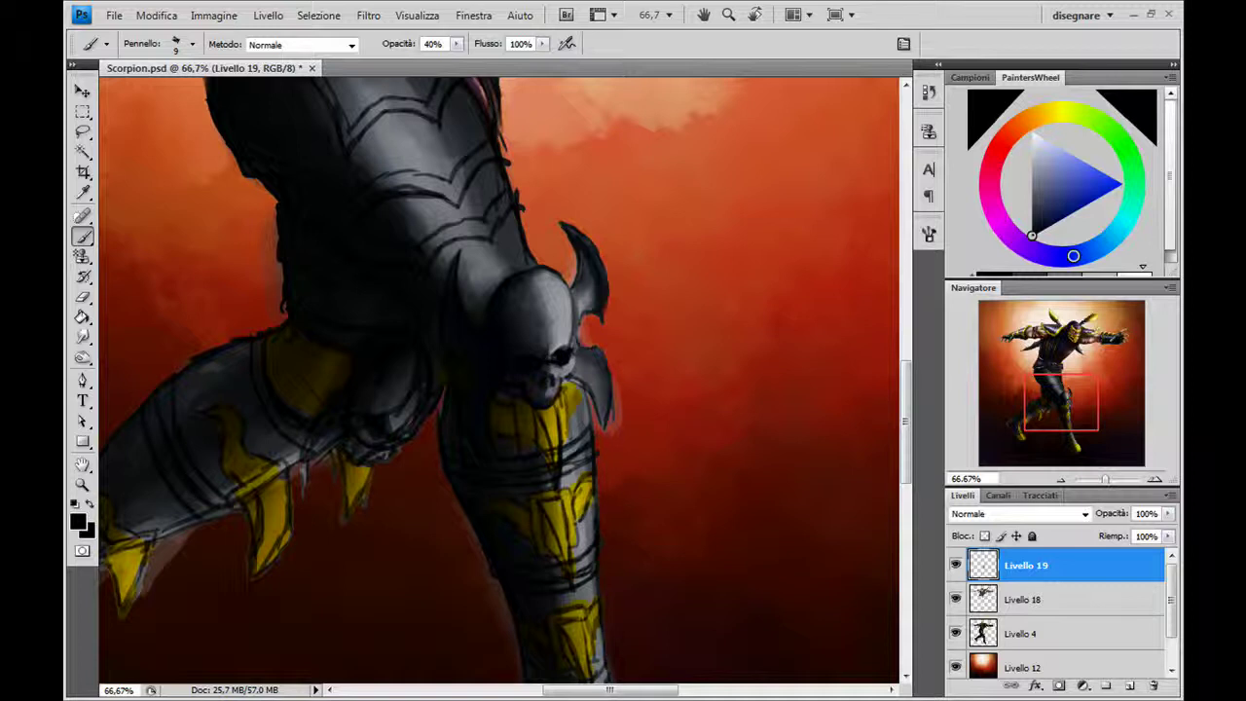
alt+click(565, 337)
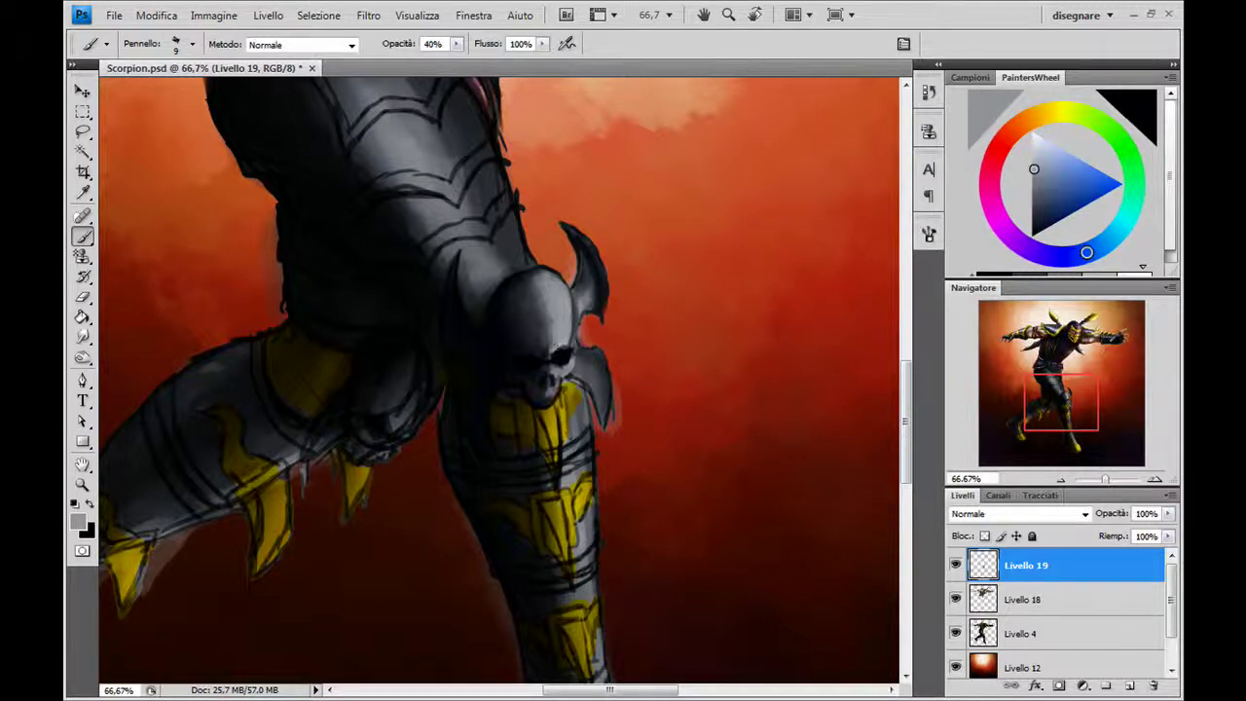
click(559, 347)
click(555, 352)
click(557, 352)
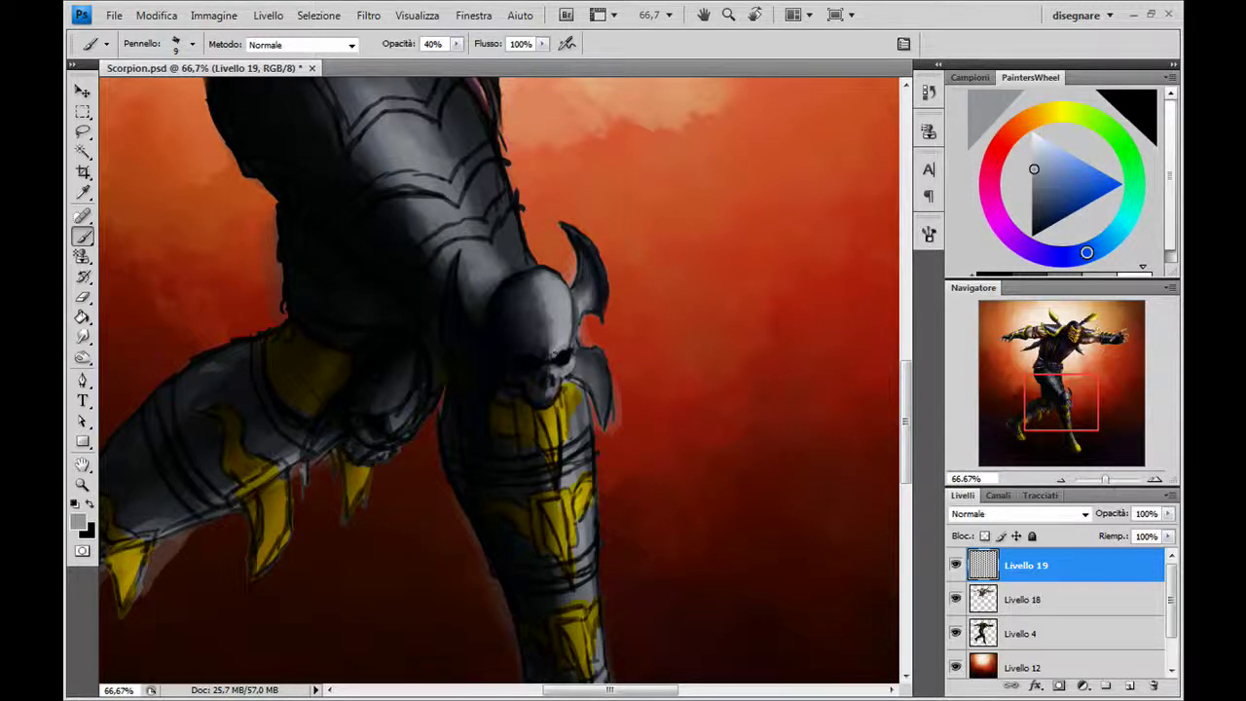
click(557, 351)
click(563, 349)
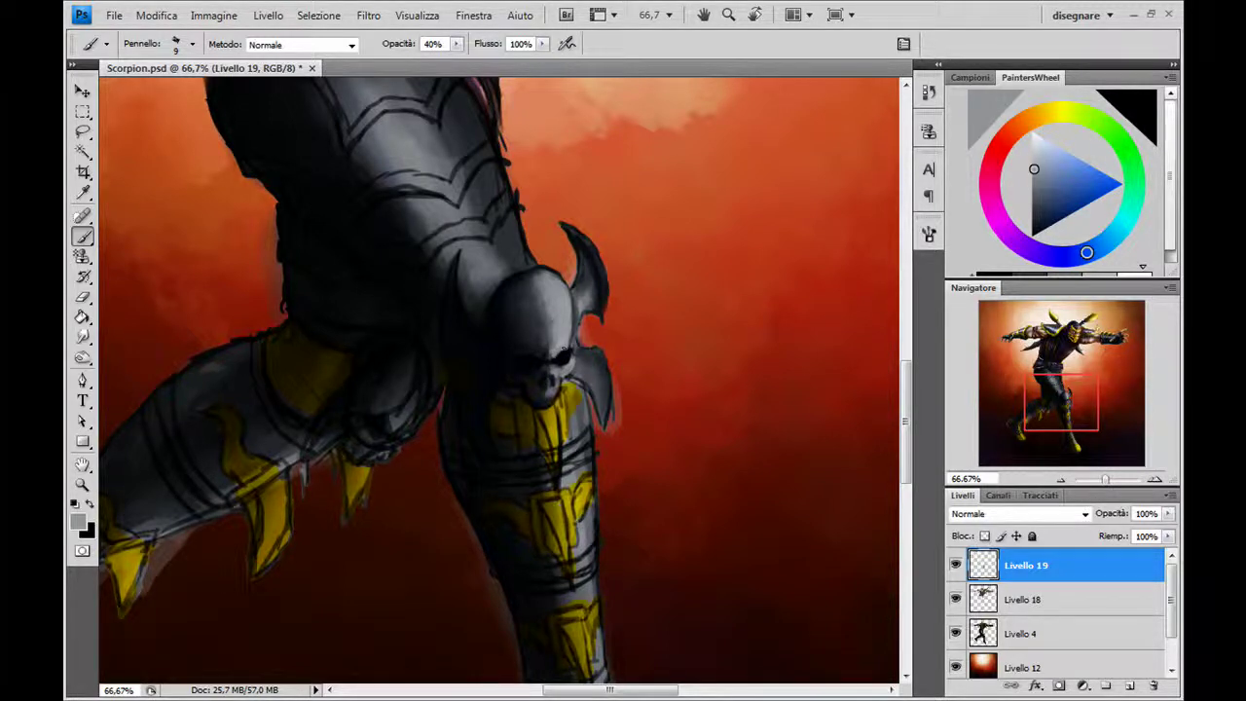
Add dark black strokes along the skull's right edge
alt+click(548, 319)
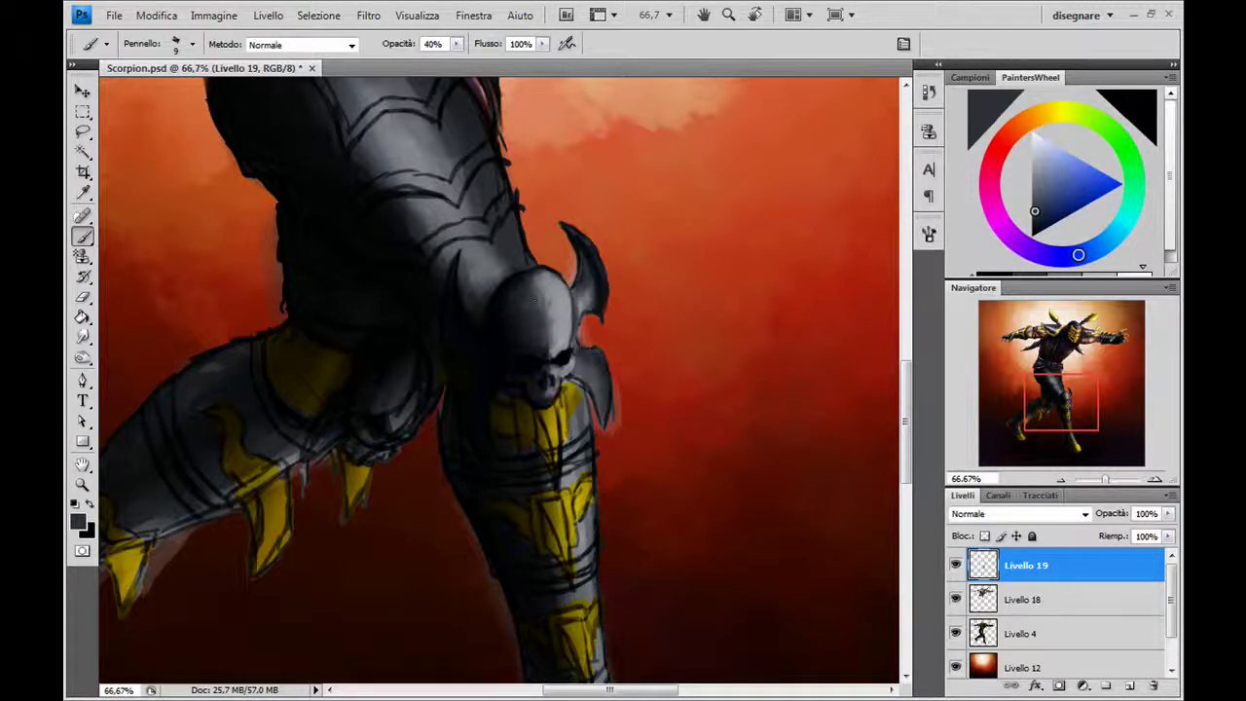
alt+click(551, 324)
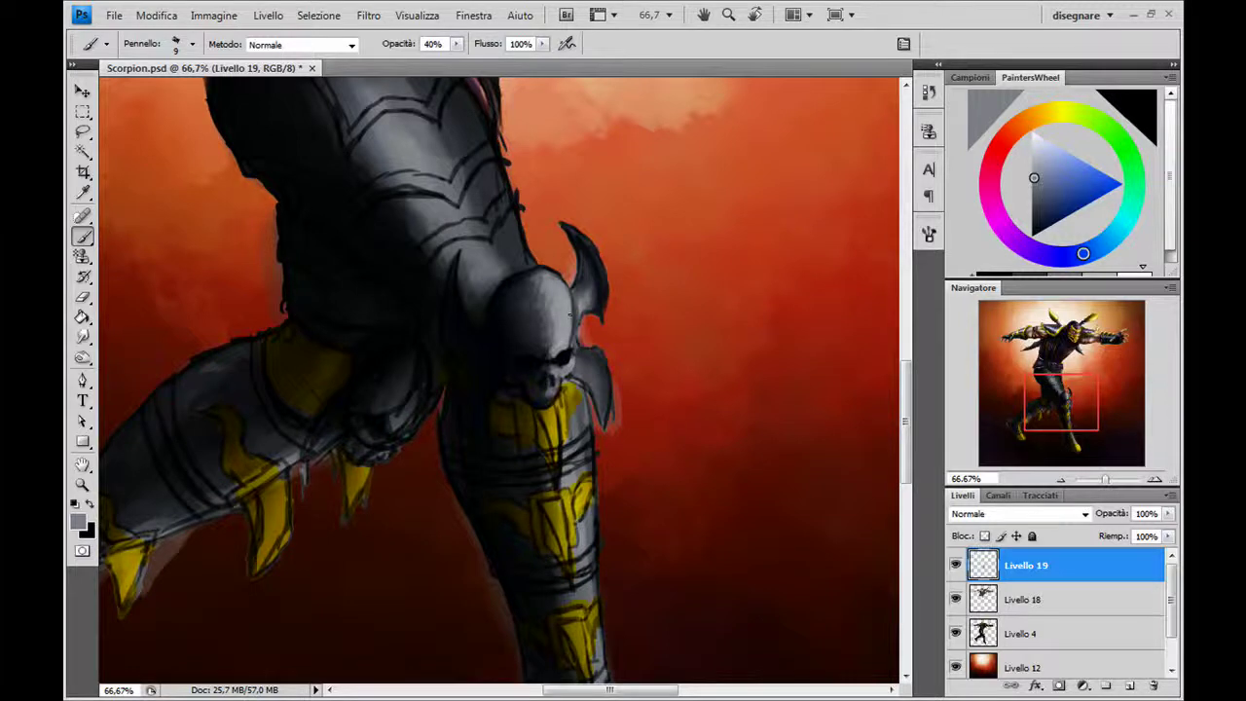
click(1032, 236)
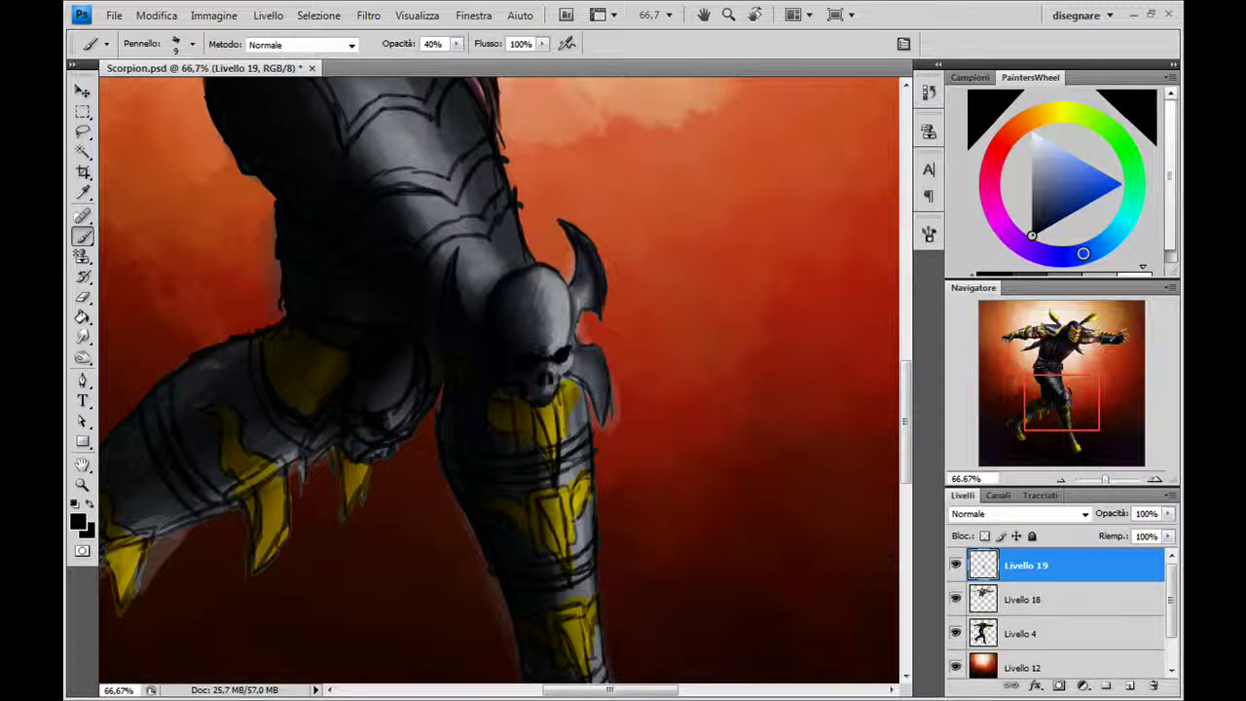
drag(558, 391, 580, 247)
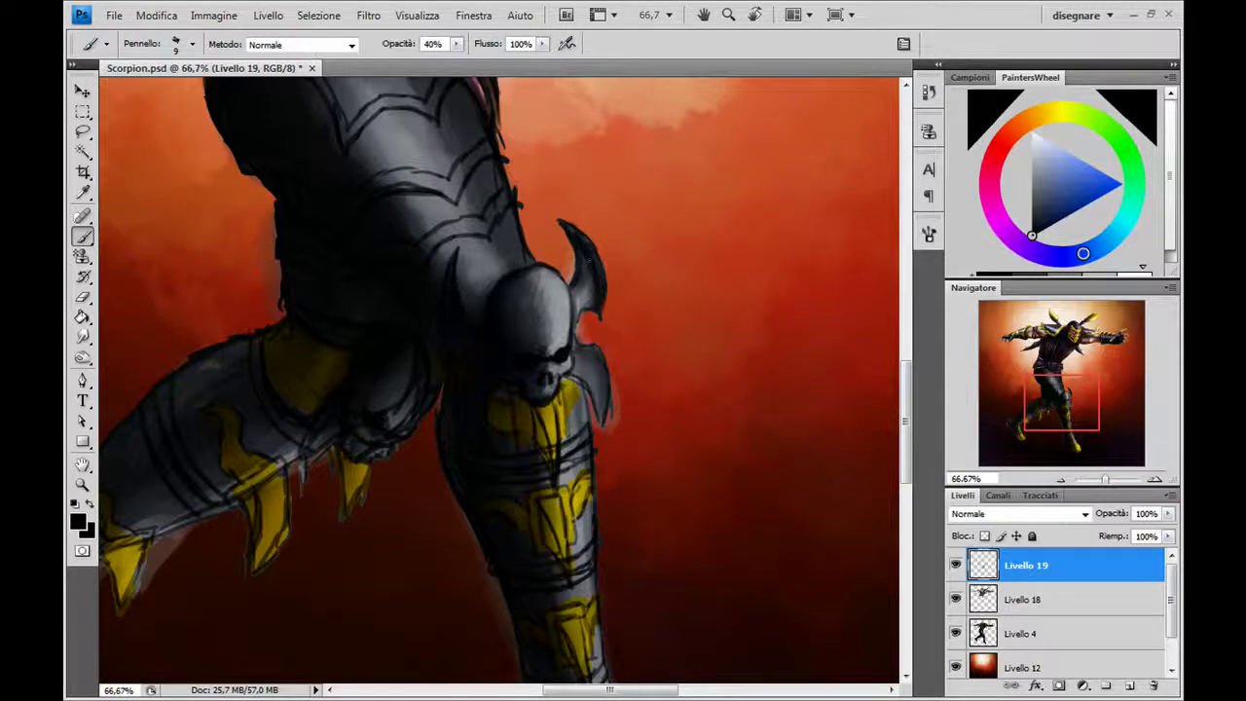
Sample darker armour shades and darken the skull and spike's right edges
alt+click(608, 280)
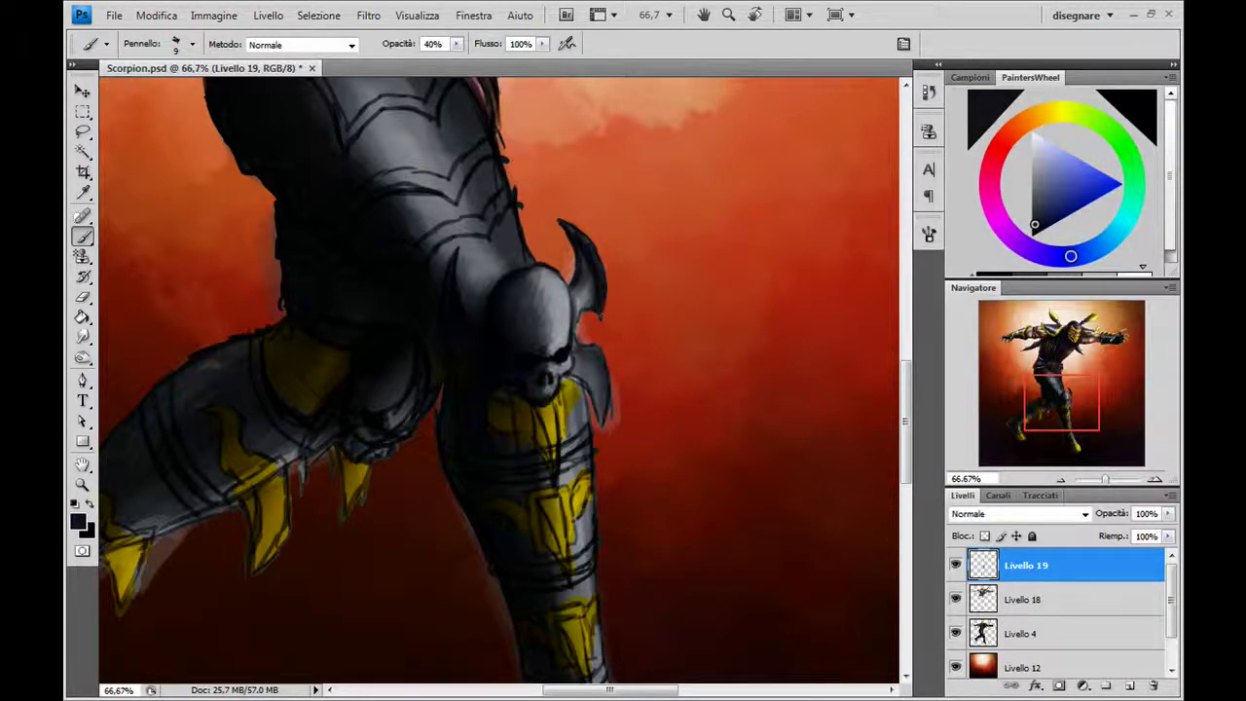
alt+click(597, 315)
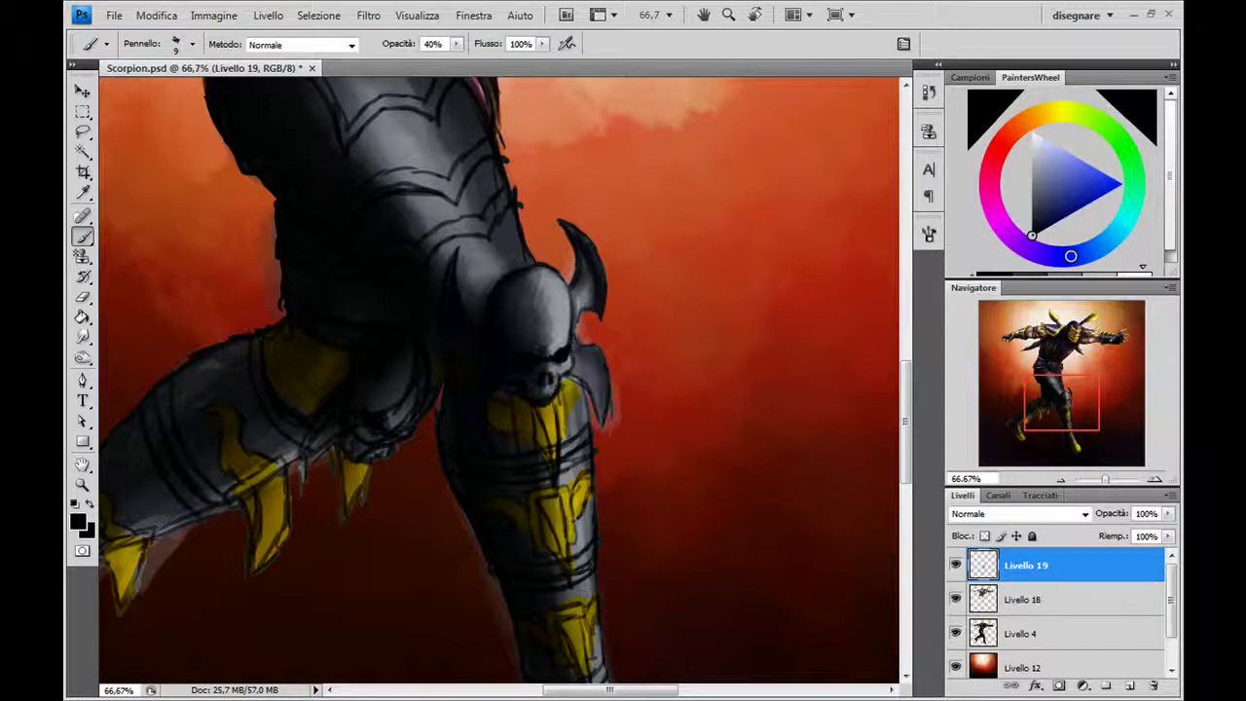
click(586, 353)
mouse_move(592, 386)
mouse_down()
mouse_move(594, 403)
mouse_move(578, 381)
mouse_up()
Pick a pale blue and stroke faint highlights along the skull's right edge and horn
click(1042, 138)
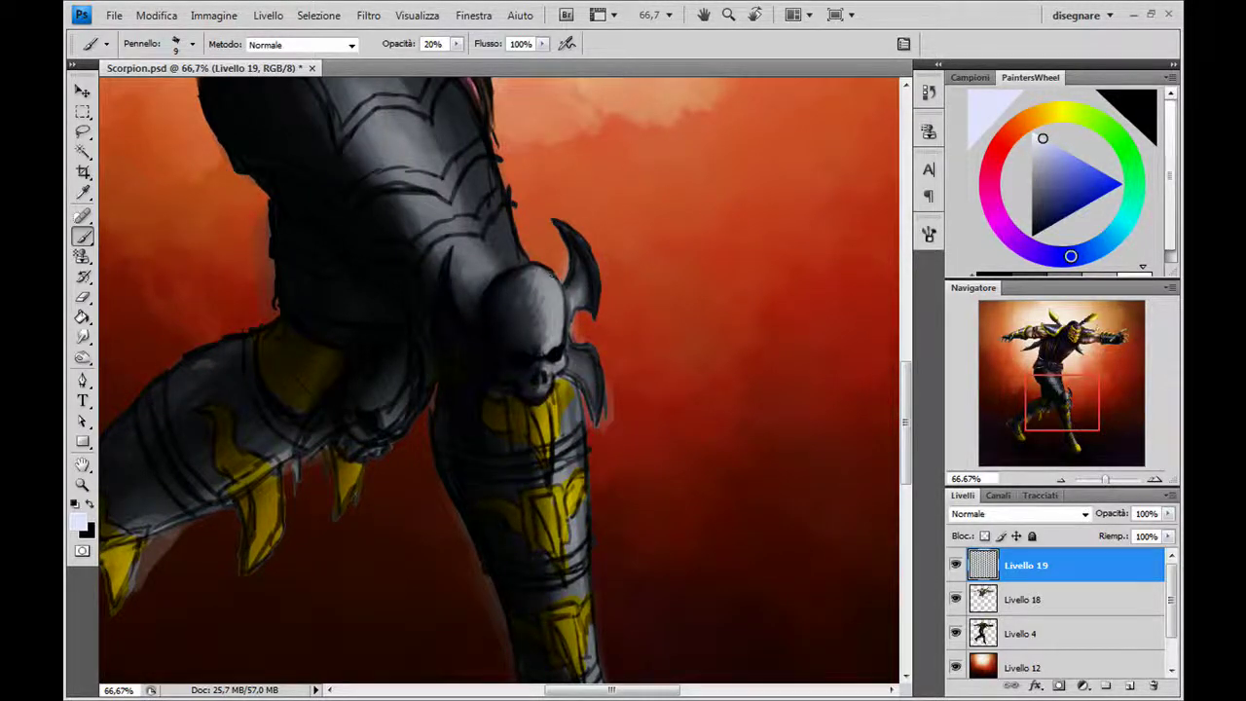
mouse_move(559, 340)
mouse_down()
mouse_move(564, 291)
mouse_move(549, 270)
mouse_move(580, 257)
mouse_up()
drag(587, 304, 587, 280)
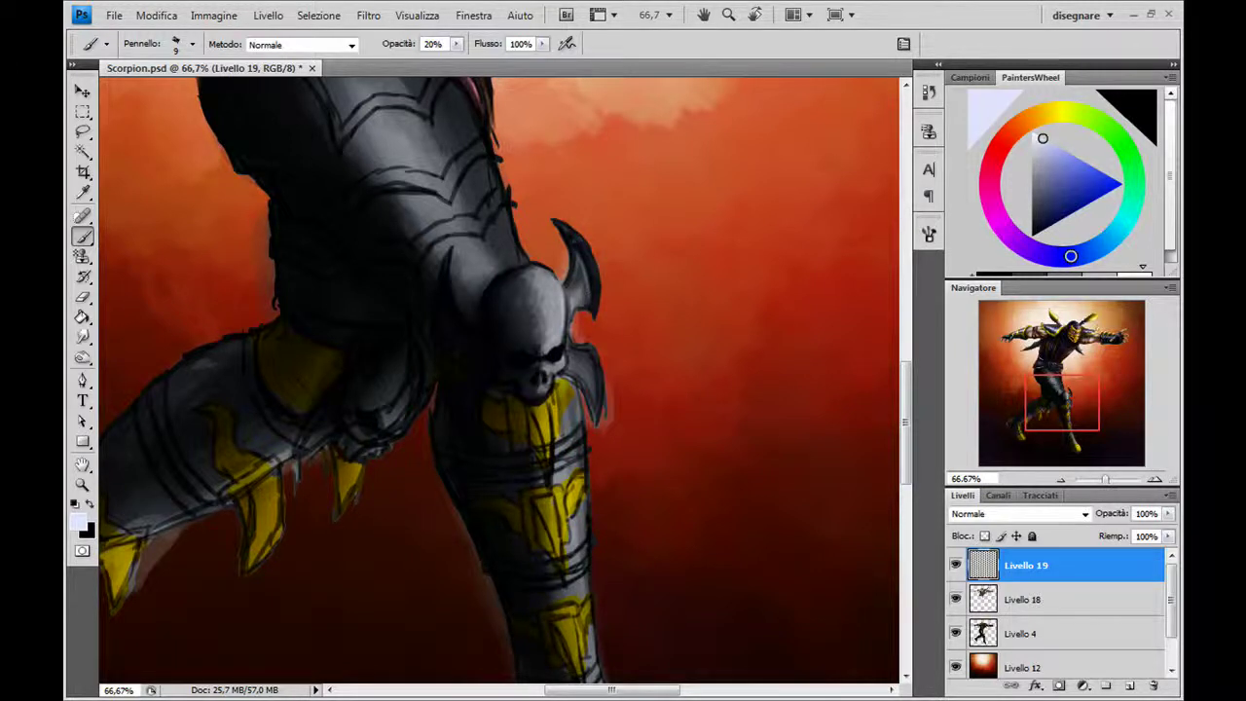
mouse_move(572, 234)
mouse_down()
mouse_move(559, 219)
mouse_move(596, 273)
mouse_move(599, 312)
mouse_up()
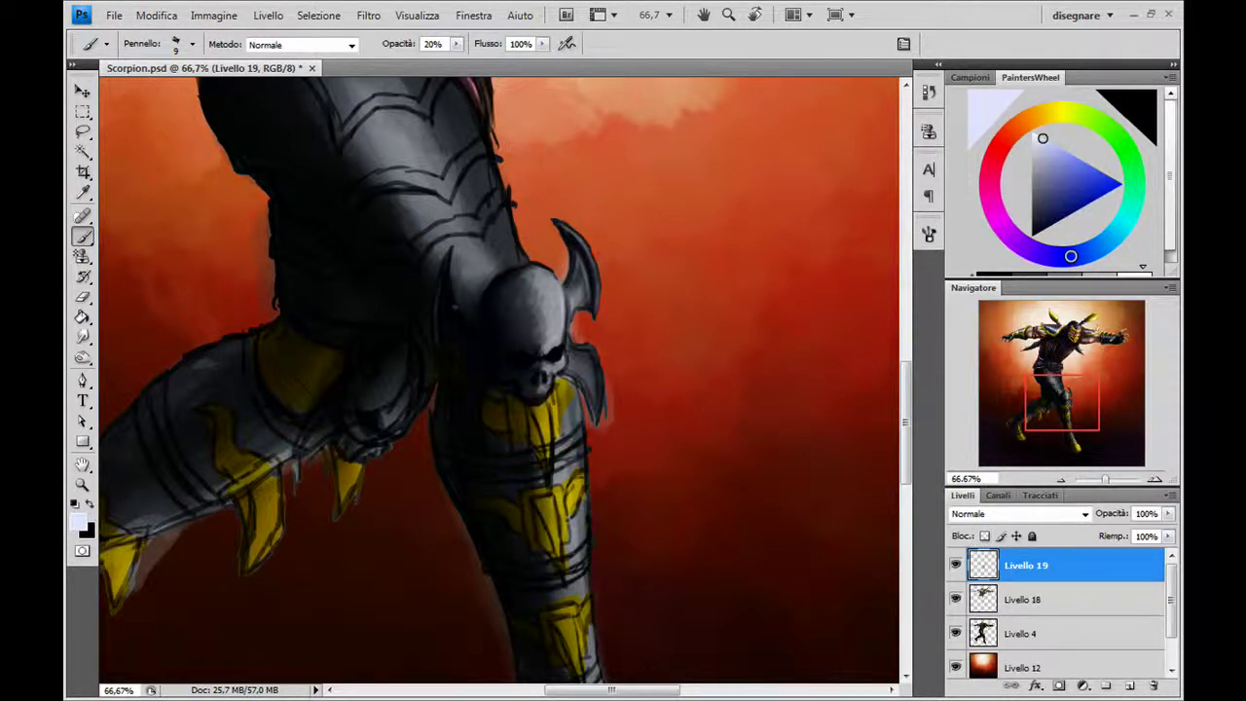
Add faint pale-blue strokes on the armour, shin edge and horn edge
drag(453, 307, 462, 325)
mouse_move(588, 391)
mouse_down()
mouse_move(590, 409)
mouse_move(598, 366)
mouse_up()
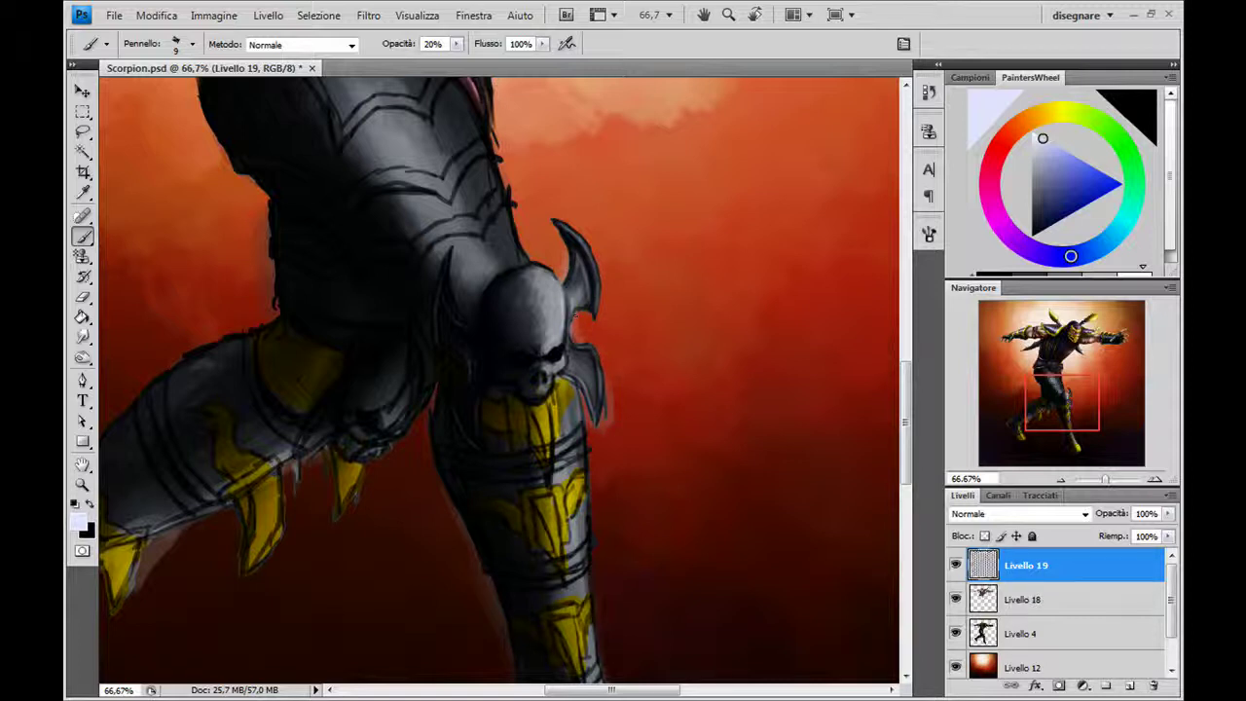
drag(577, 304, 591, 311)
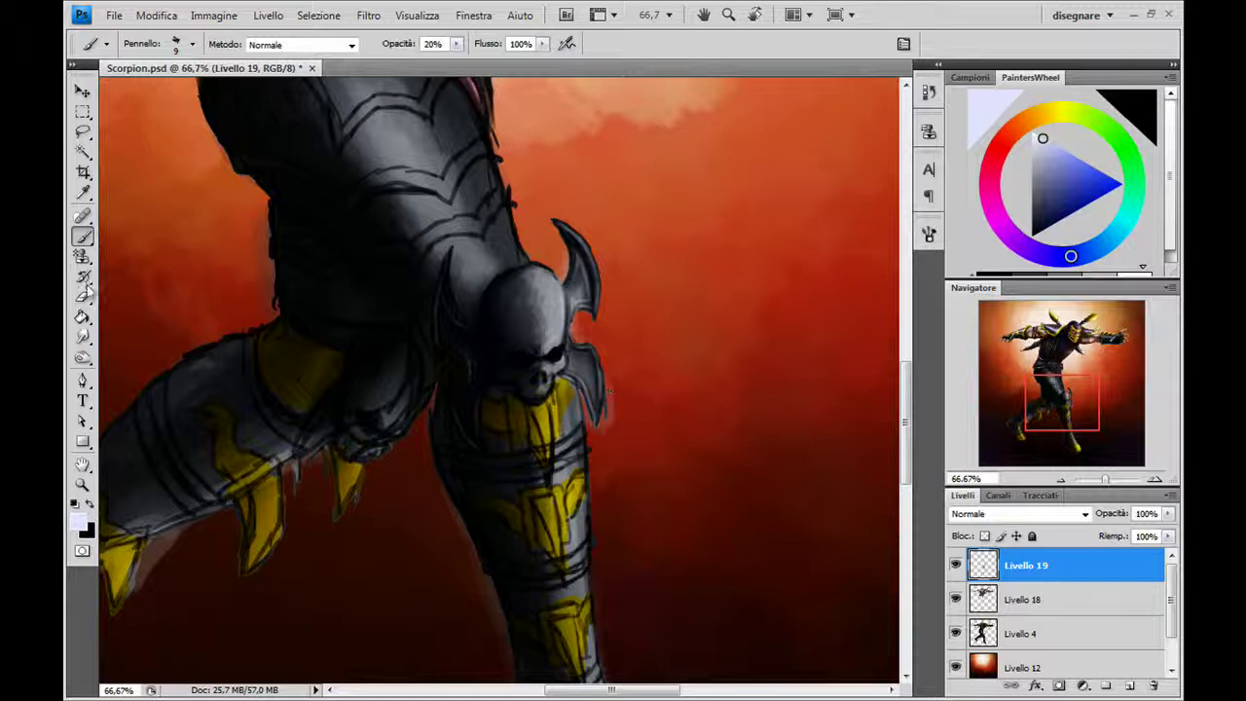
click(83, 335)
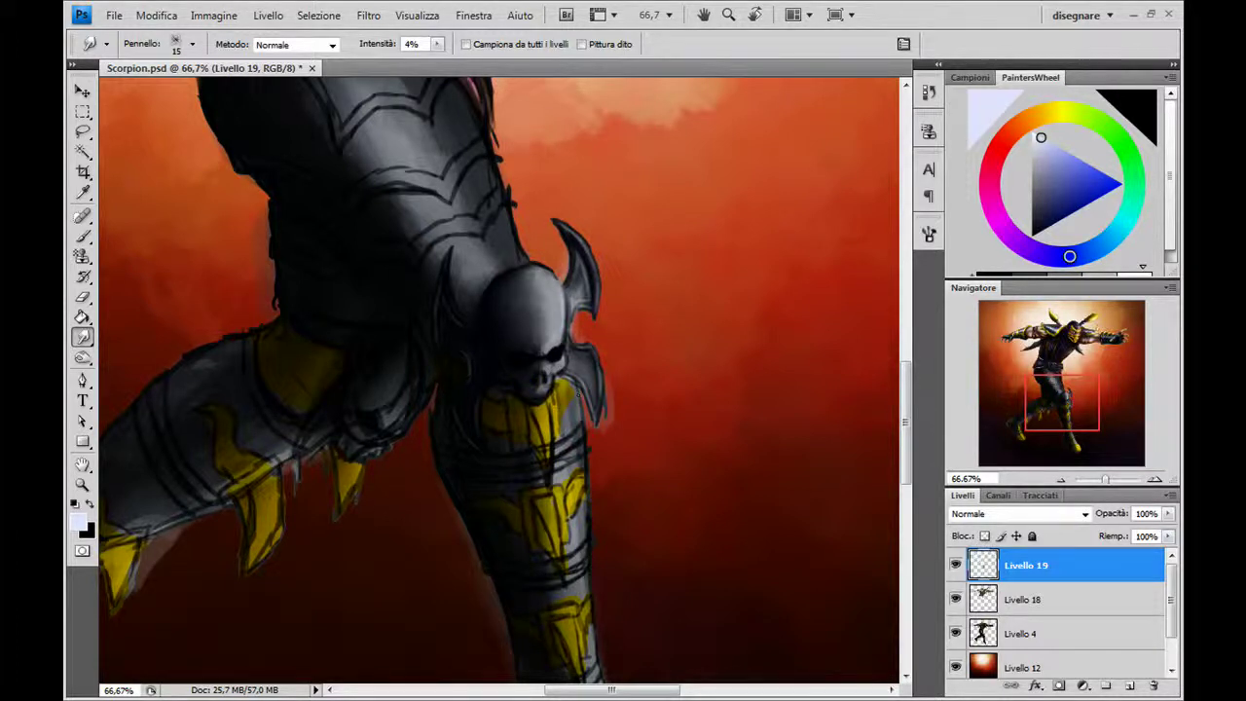
Lighten the skull's top, right side and highlights with a 70 px Dodge brush
click(83, 357)
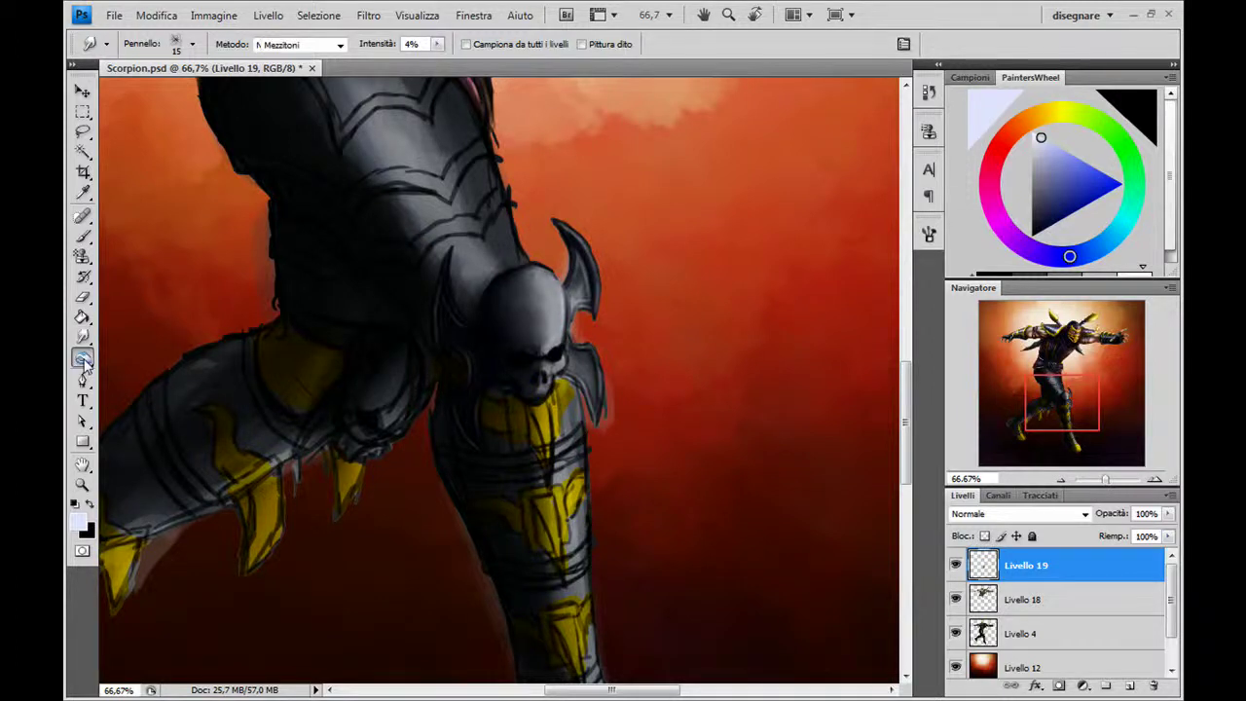
click(146, 356)
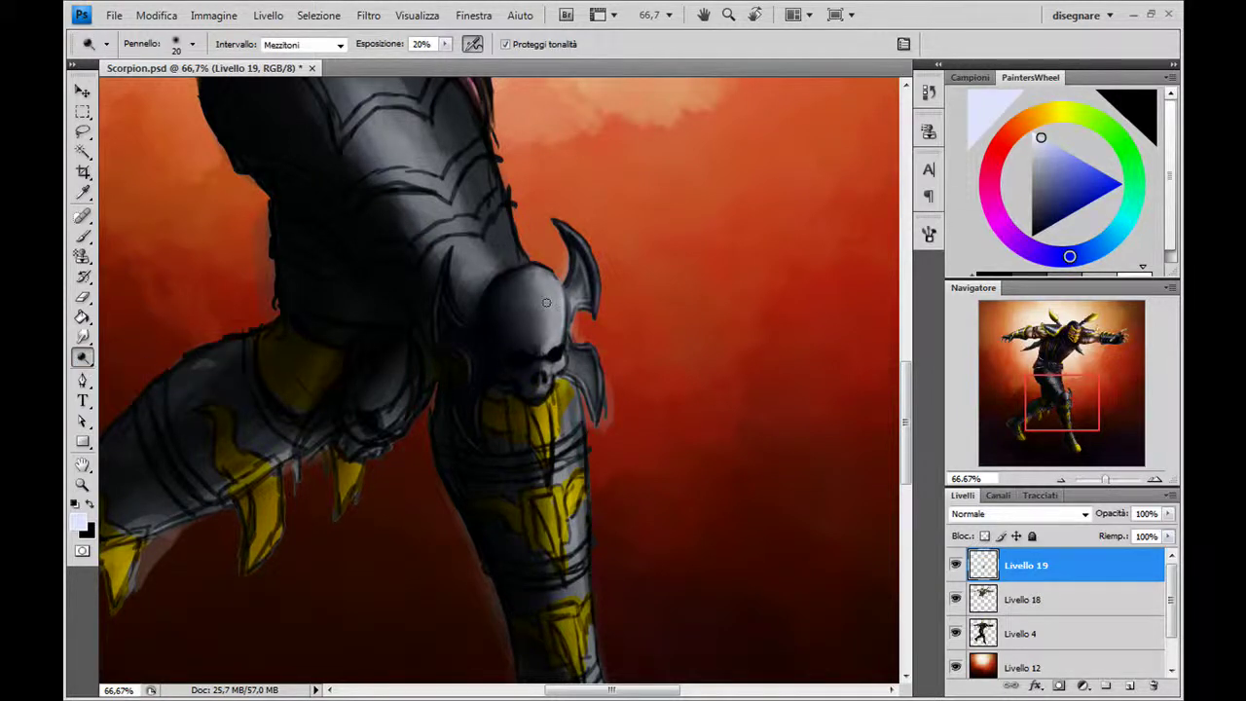
key(bracketright)
key(bracketright)
key(bracketright)
mouse_move(550, 329)
mouse_down()
mouse_move(541, 279)
mouse_move(547, 345)
mouse_move(537, 307)
mouse_up()
drag(560, 244, 574, 273)
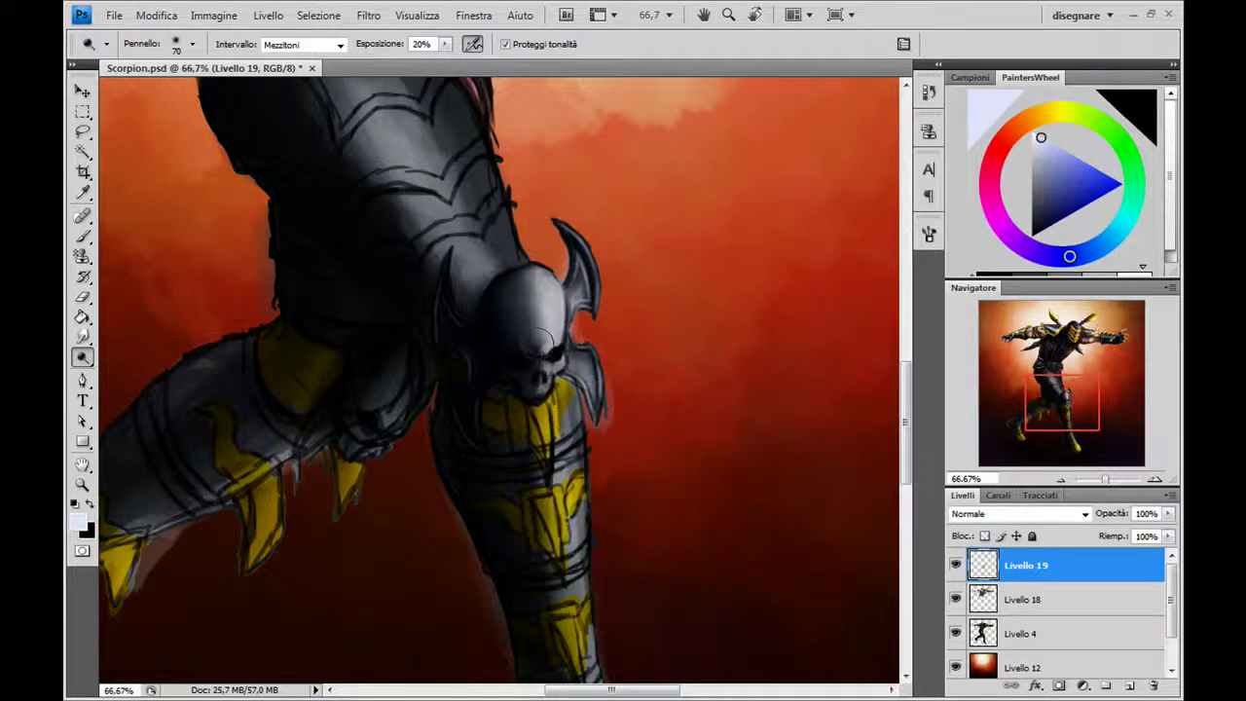
mouse_move(543, 341)
mouse_down()
mouse_move(543, 282)
mouse_move(545, 312)
mouse_up()
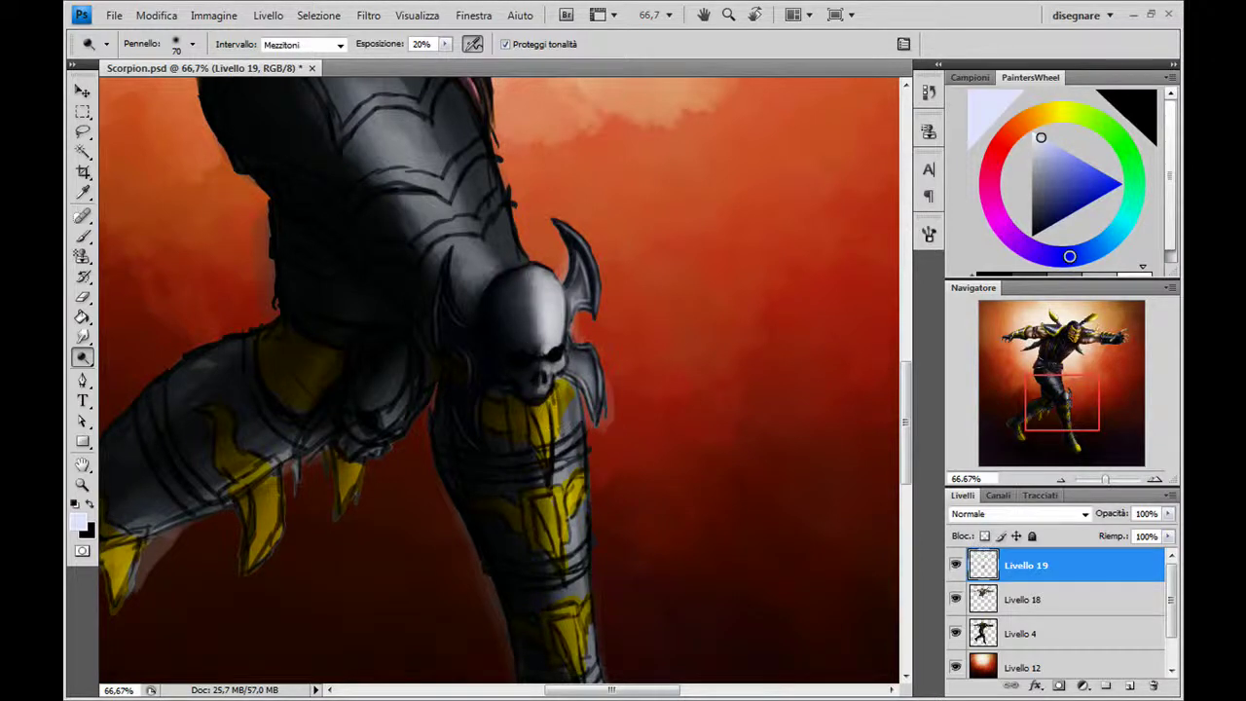
Slightly darken the top of the skull with the Burn tool at 10% exposure
right_click(83, 357)
click(146, 371)
drag(550, 321, 546, 268)
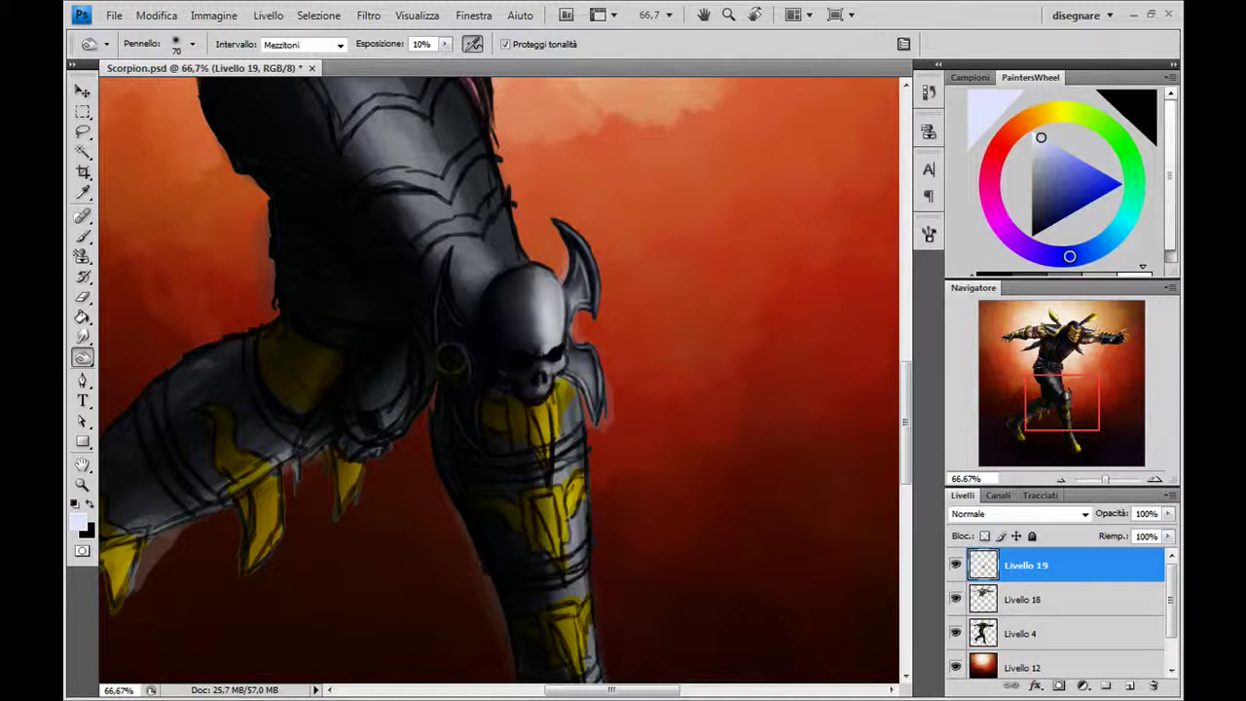
click(83, 237)
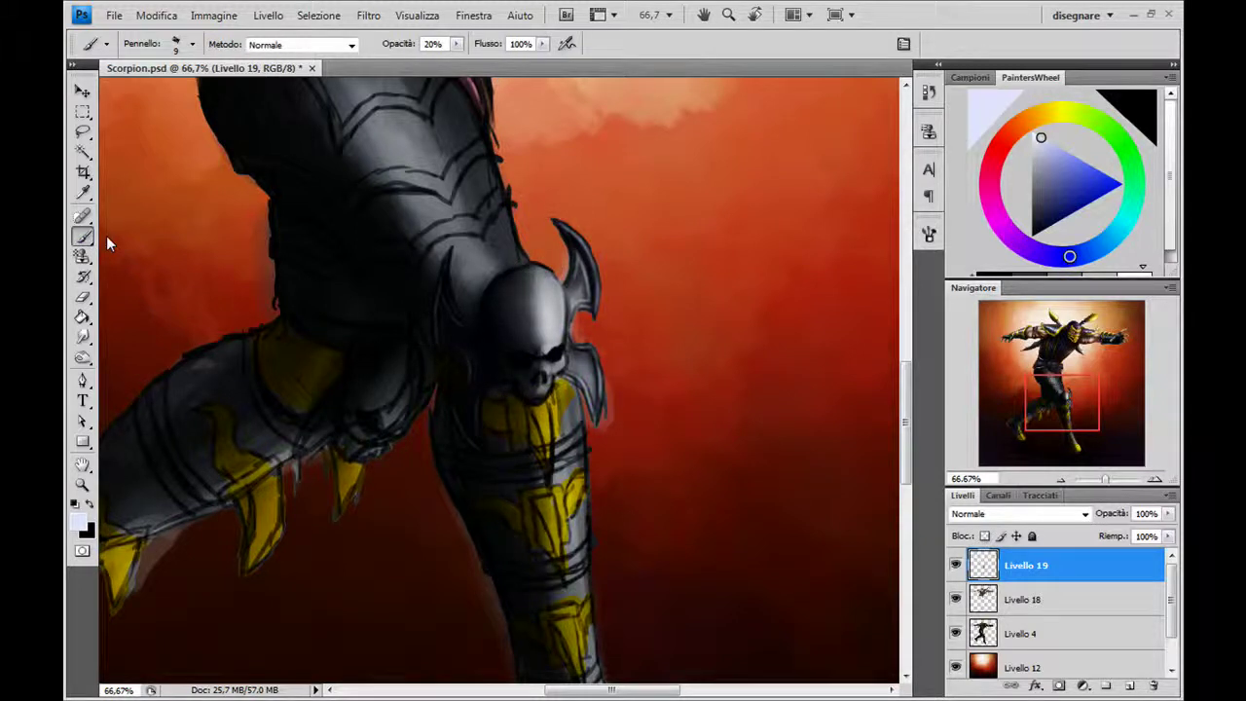
Add Livello 20 clipped to Livello 19 with Colore blend mode
click(1128, 685)
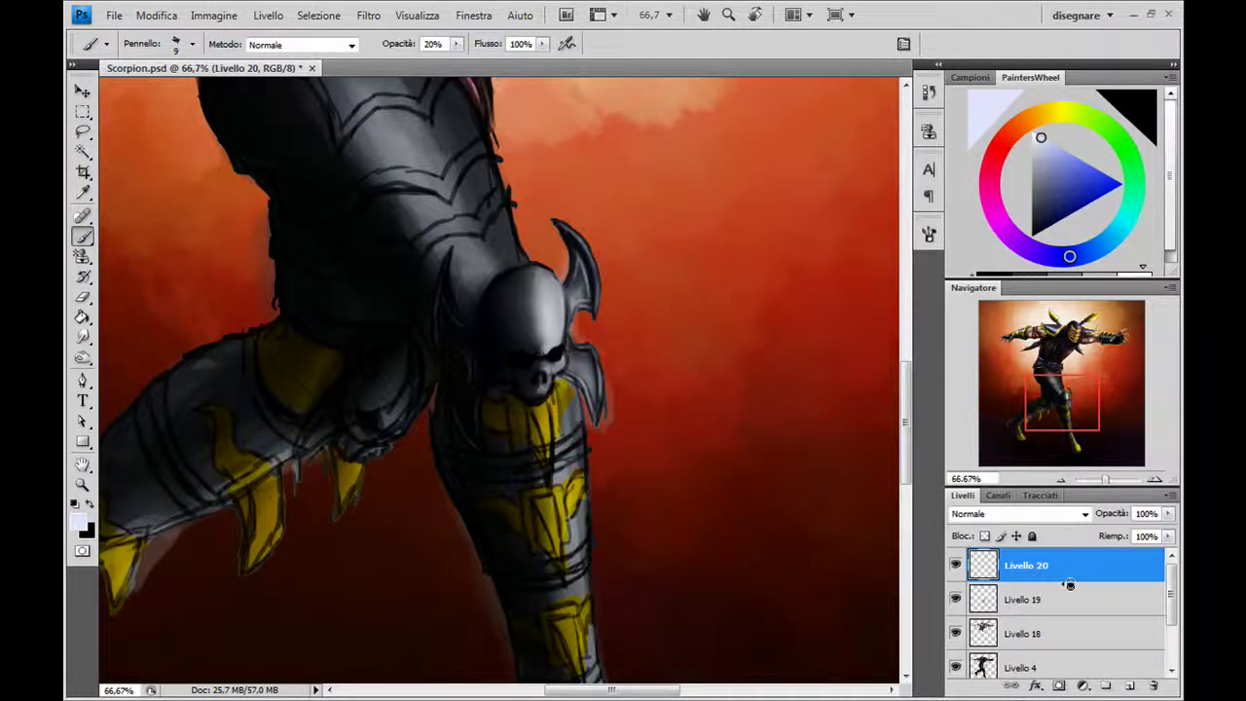
alt+click(1071, 581)
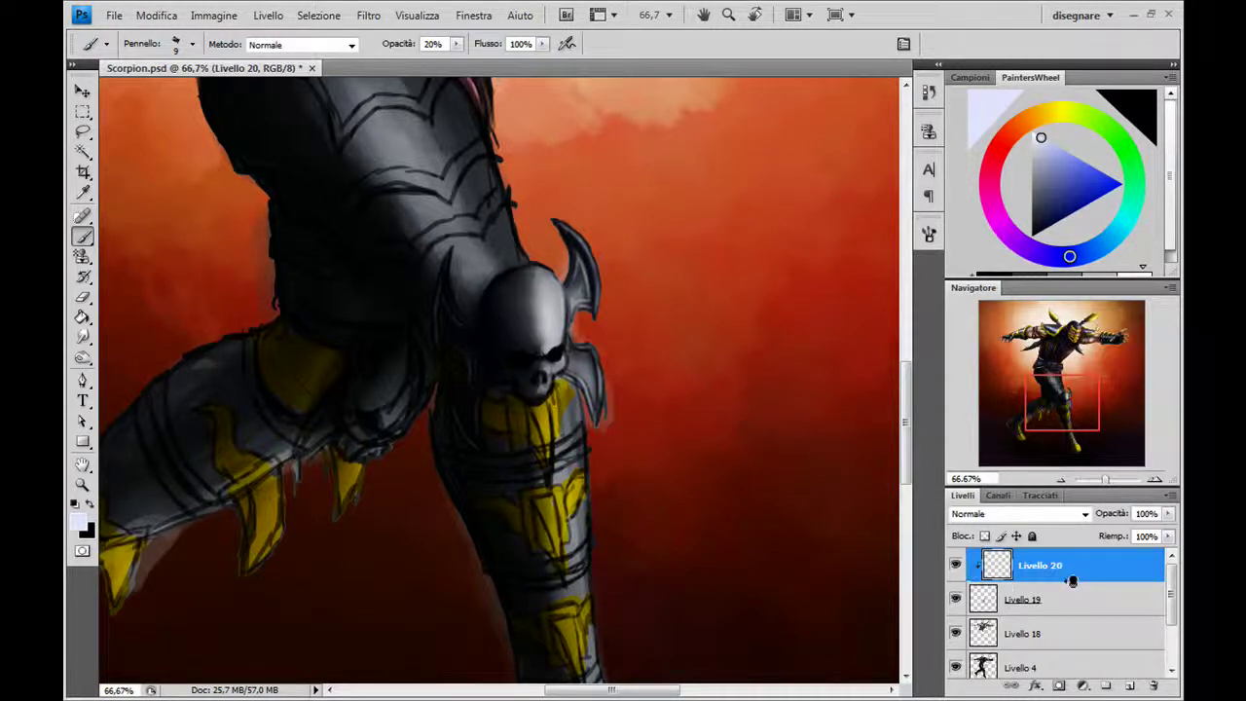
click(1020, 517)
click(1016, 490)
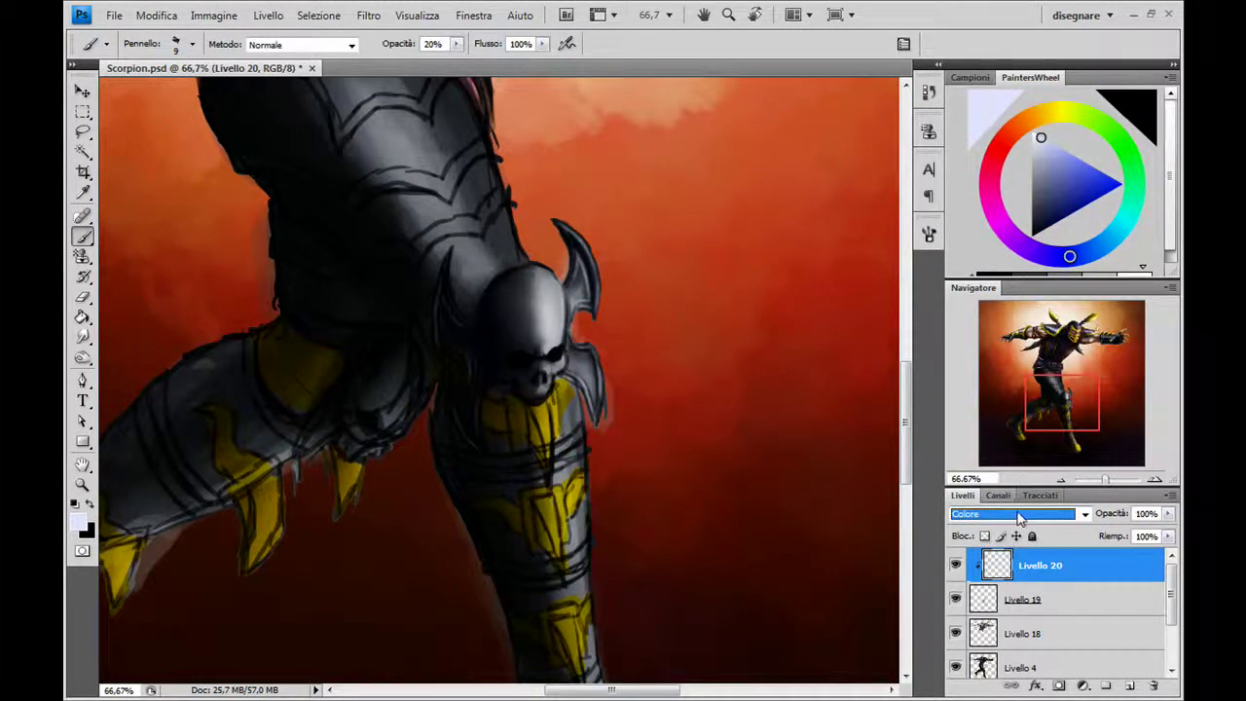
Choose a soft 90 px airbrush and paint colour over the skull top and armour below
click(928, 234)
click(644, 252)
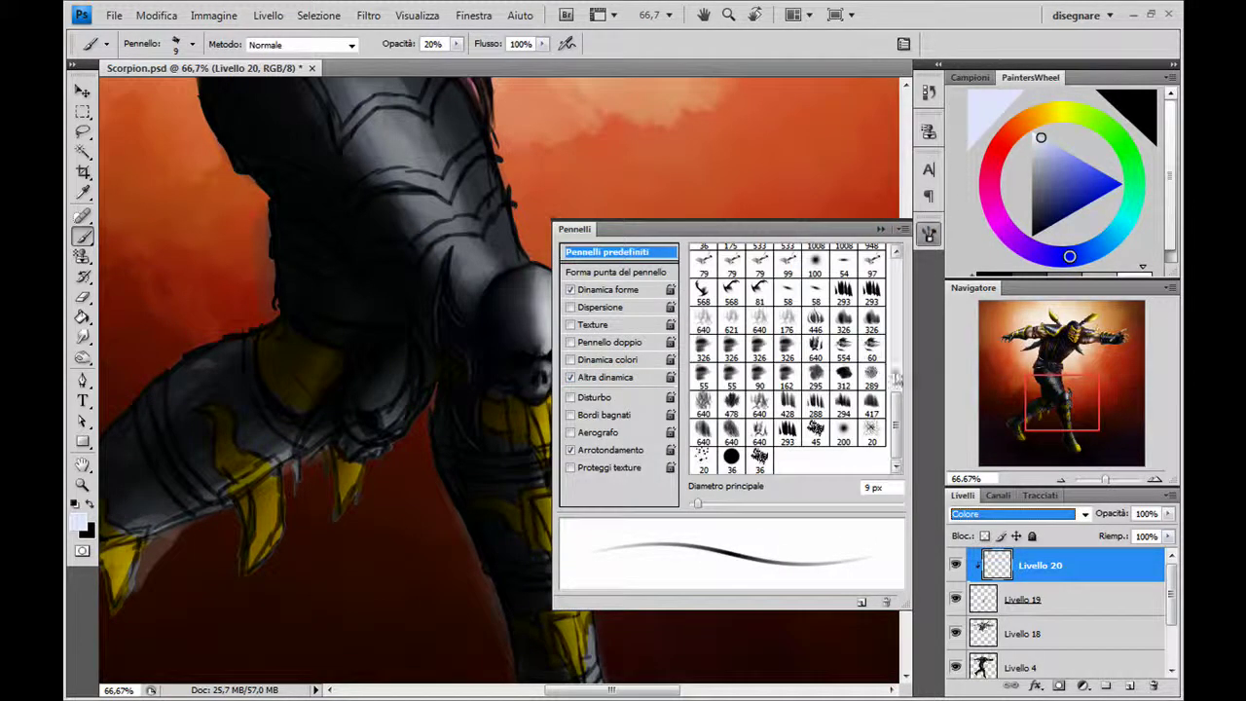
click(842, 431)
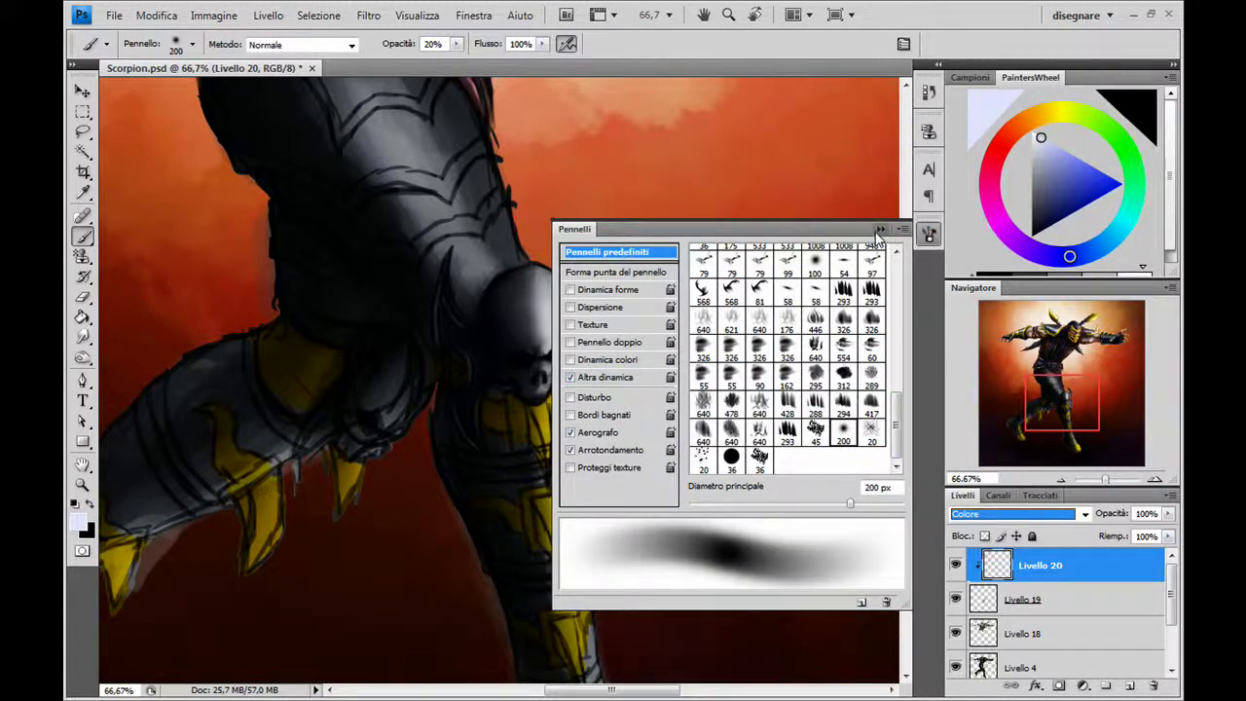
click(929, 234)
alt+click(691, 317)
key(bracketleft)
key(bracketleft)
key(bracketleft)
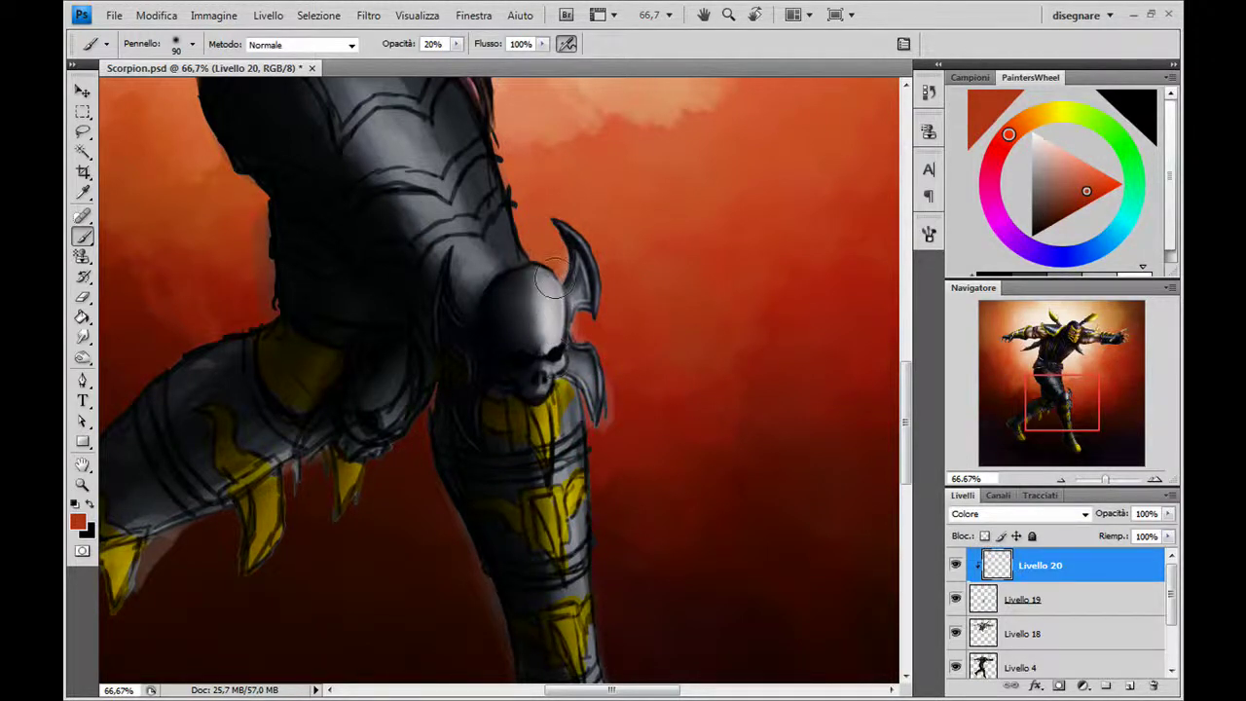
drag(550, 280, 543, 257)
drag(457, 369, 462, 411)
Tint the knee skull and adjacent armour dark blue, then add Livello 21
click(1076, 268)
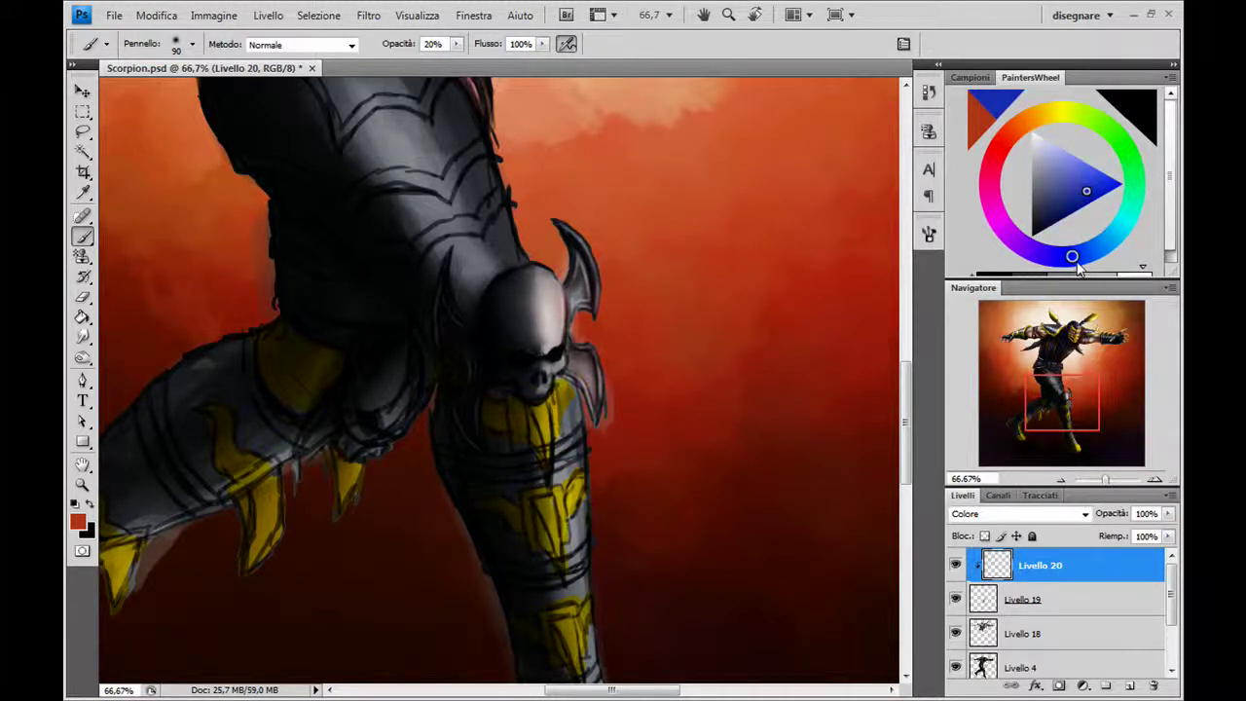
drag(1077, 268, 1080, 261)
click(1057, 212)
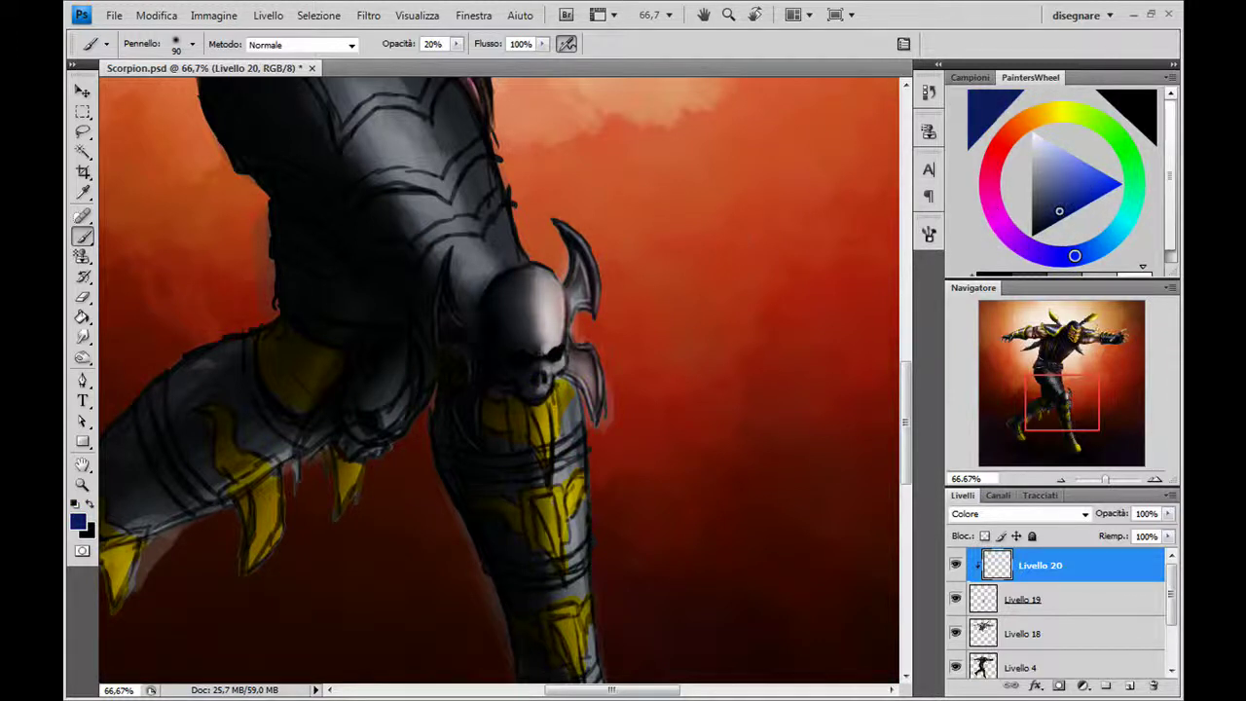
mouse_move(501, 393)
mouse_down()
mouse_move(541, 381)
mouse_move(550, 321)
mouse_up()
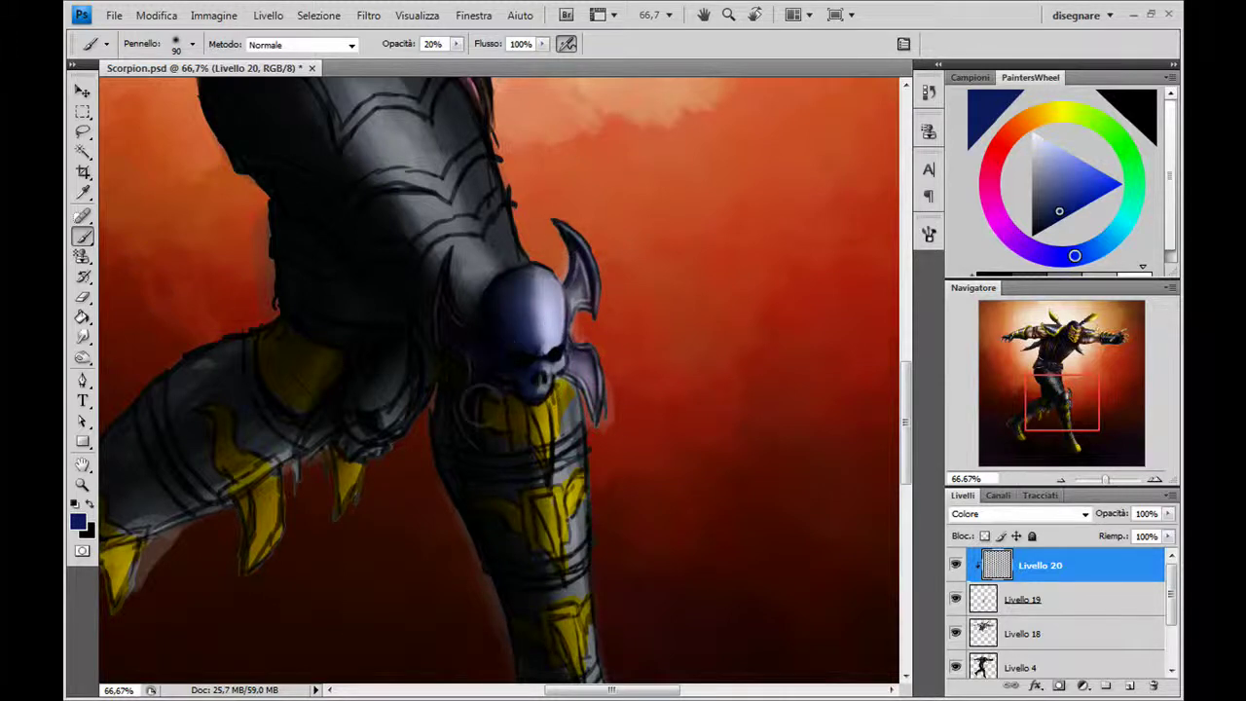
drag(457, 320, 451, 340)
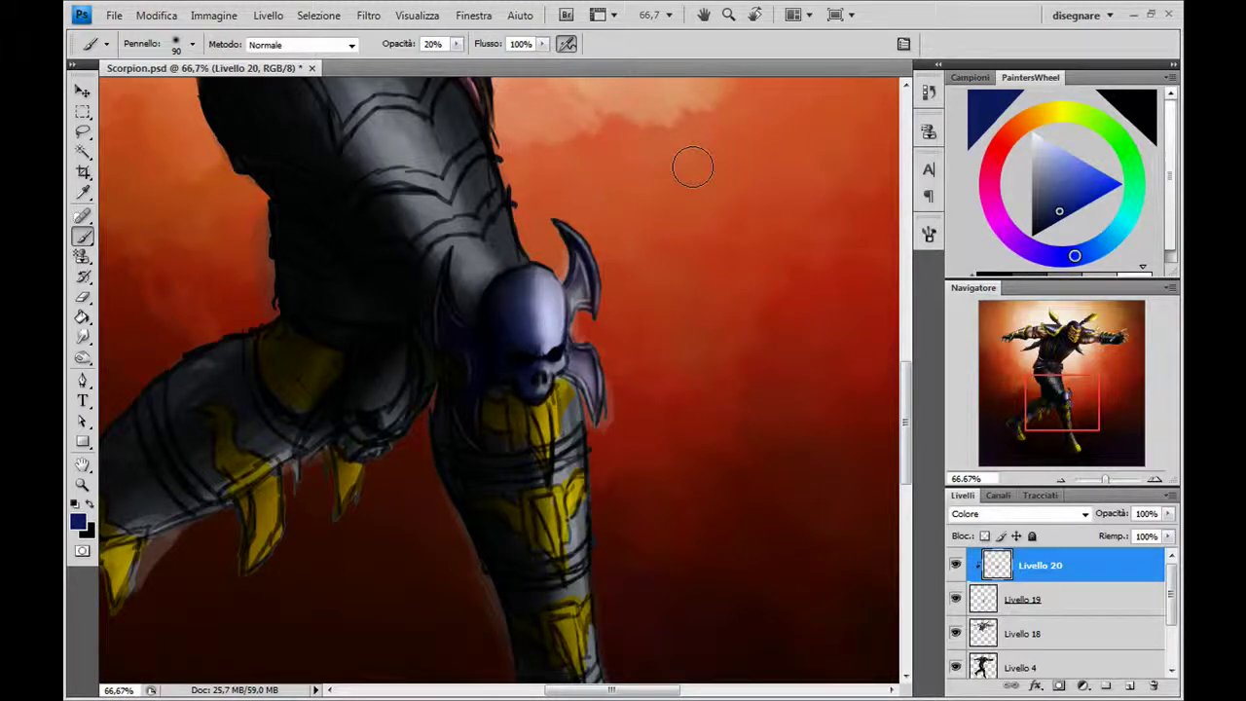
click(1129, 686)
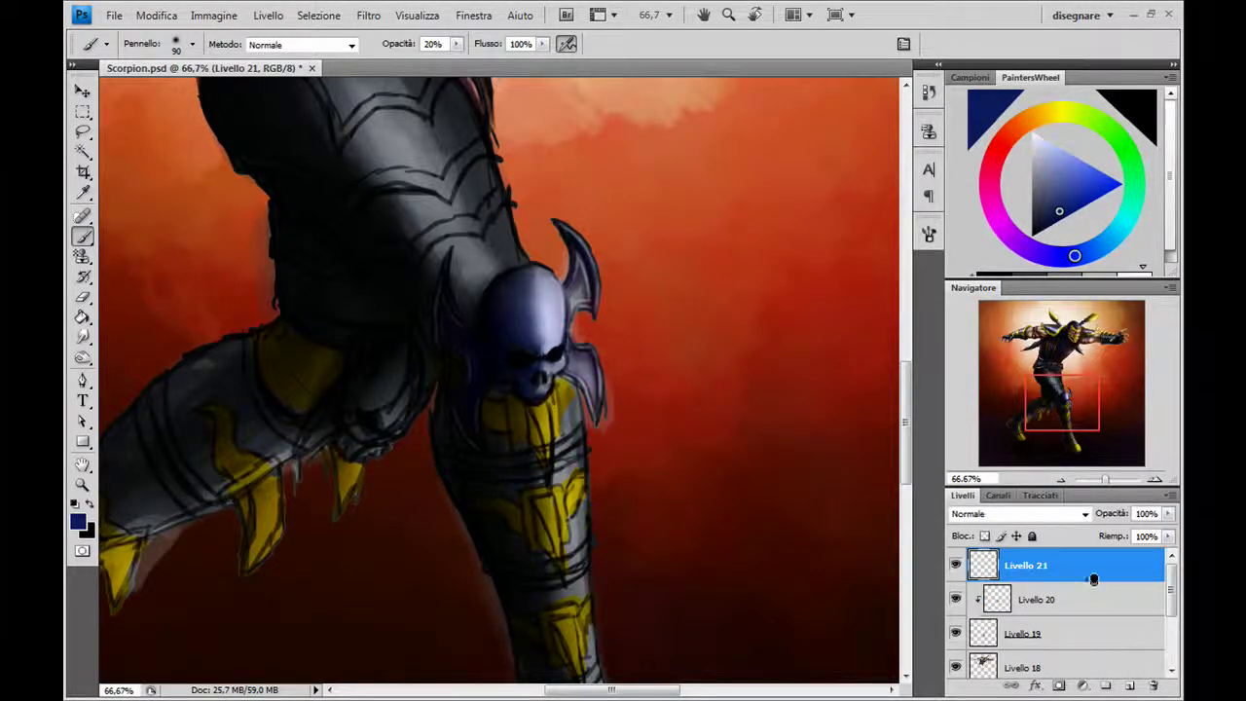
Clip Livello 21 to Livello 20 with Colore scherma blending
alt+click(1090, 581)
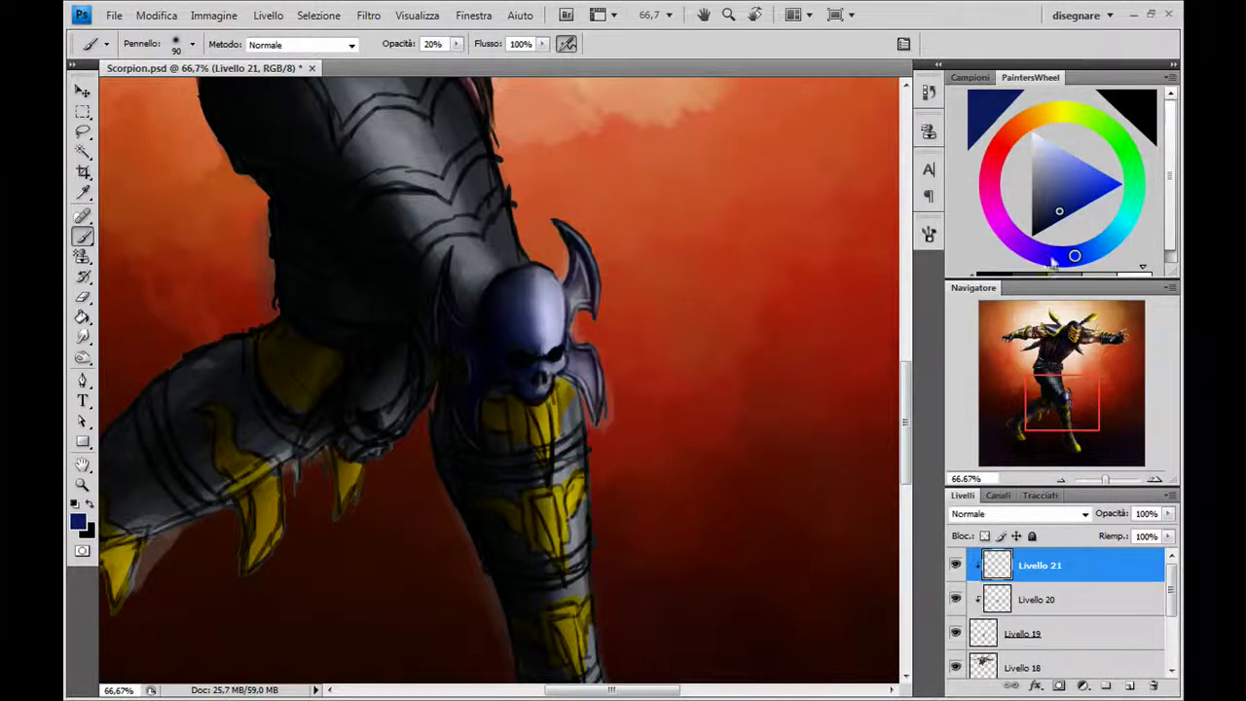
click(1012, 514)
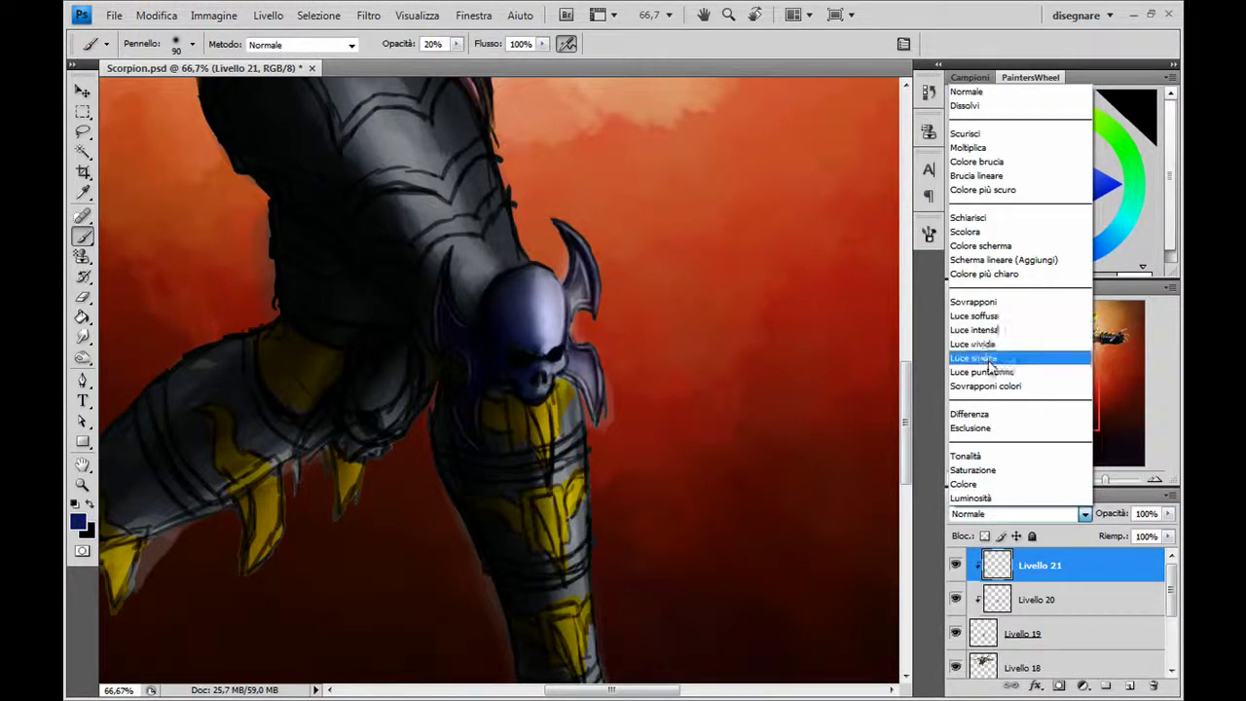
click(993, 245)
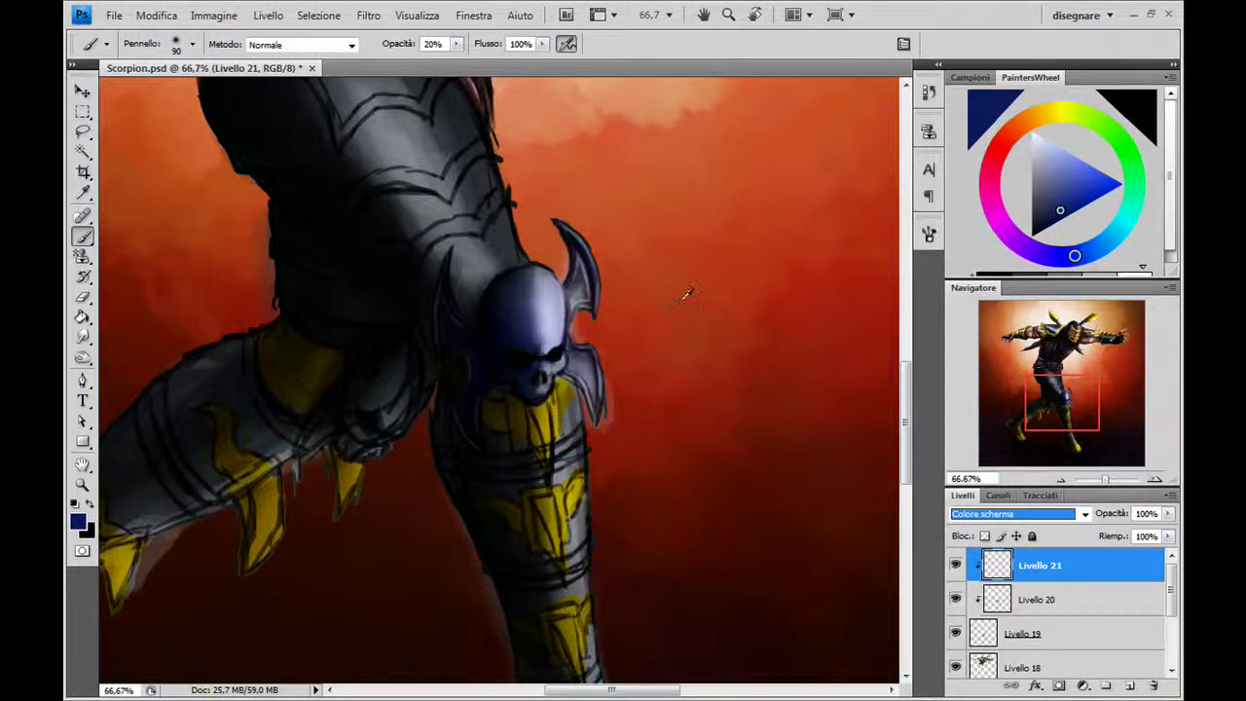
Sample orange-red and paint a faint 50 px glow along the skull's left edge
alt+click(687, 292)
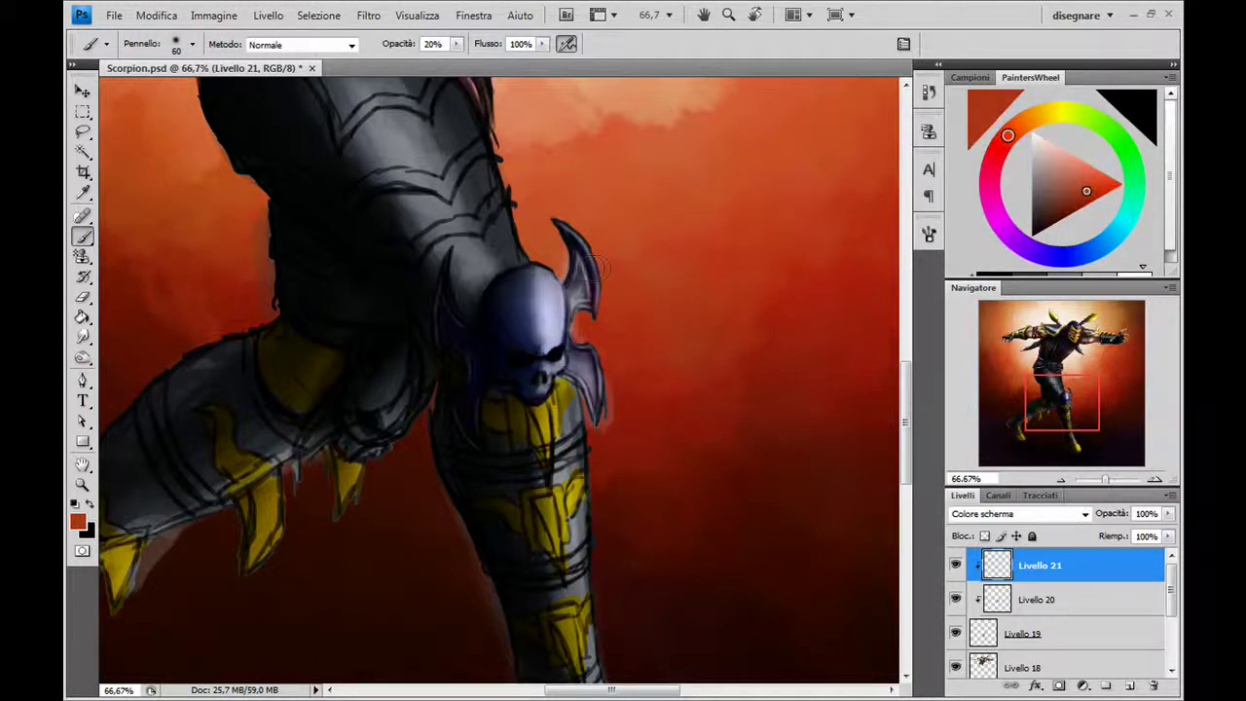
key(bracketleft)
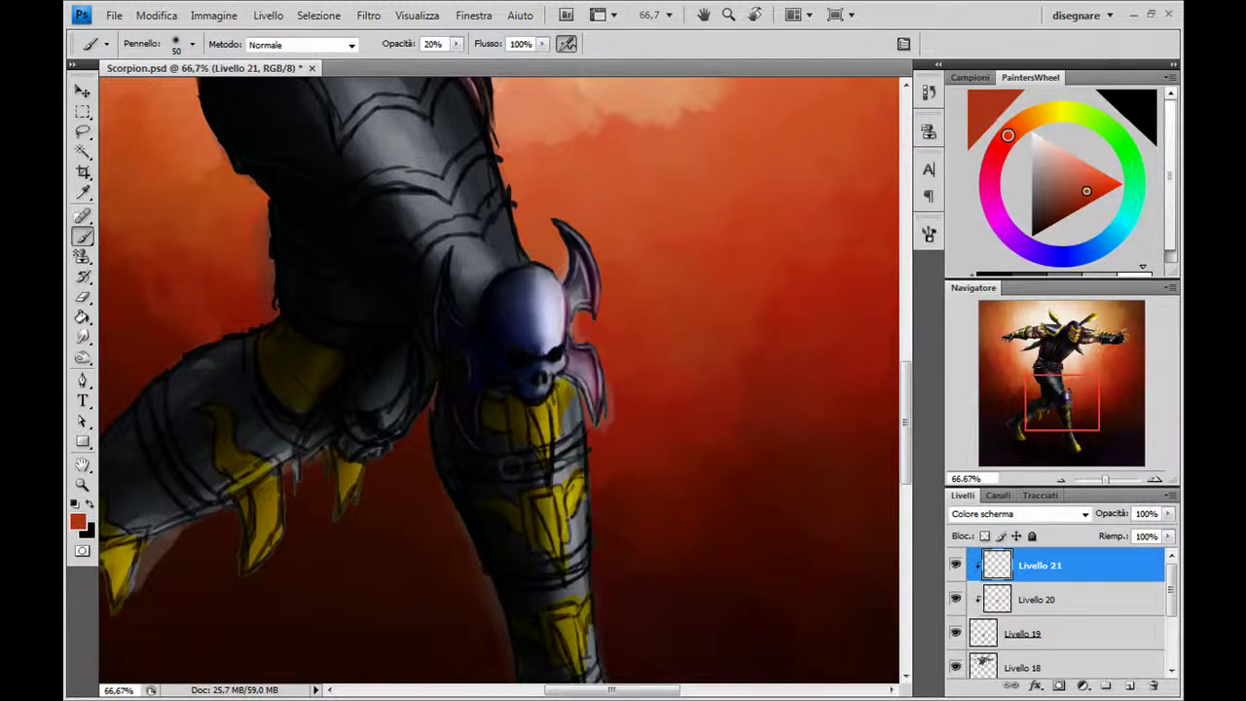
drag(464, 421, 449, 367)
drag(438, 302, 444, 292)
Zoom out to 25% and toggle Livello 19 off and on to compare the knee skull highlight
click(1062, 480)
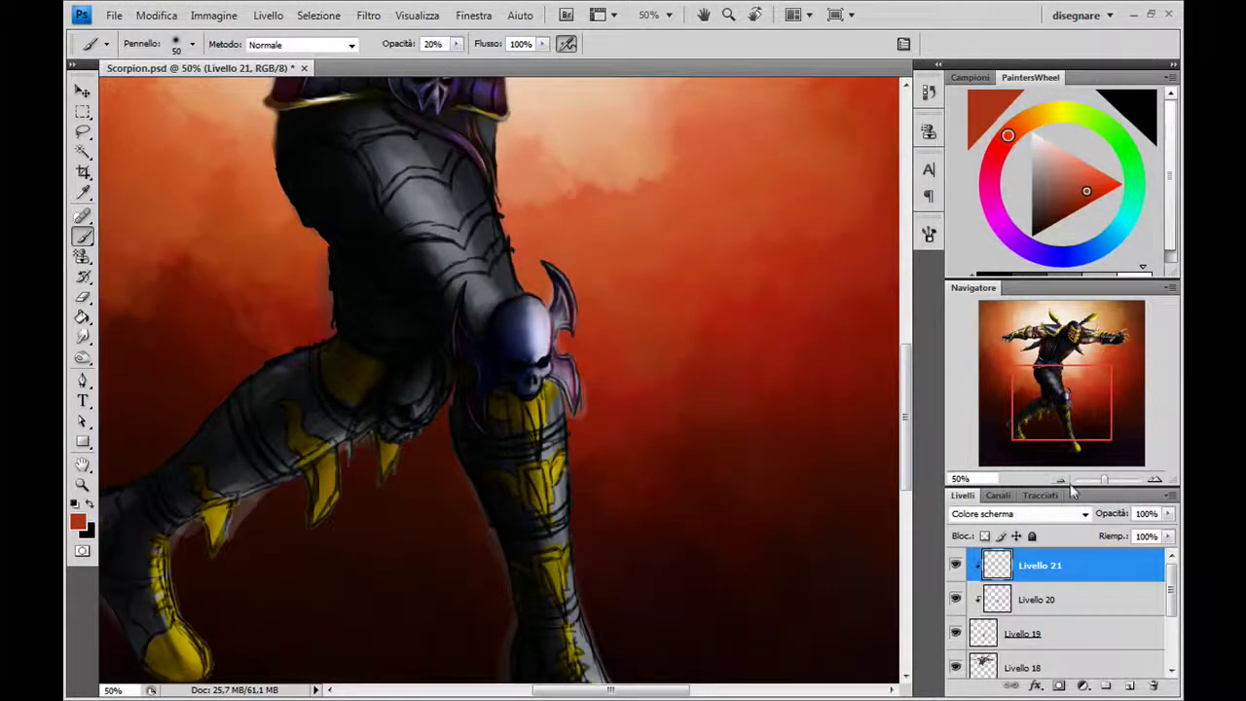
click(1063, 480)
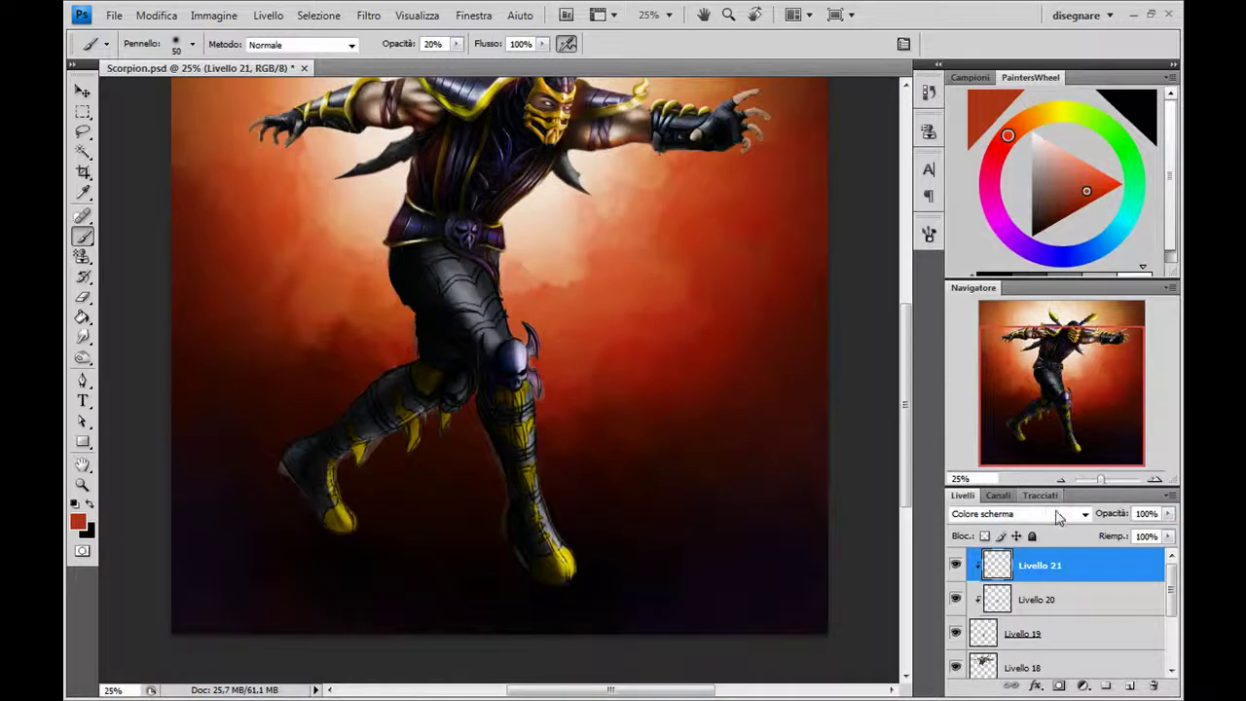
click(956, 634)
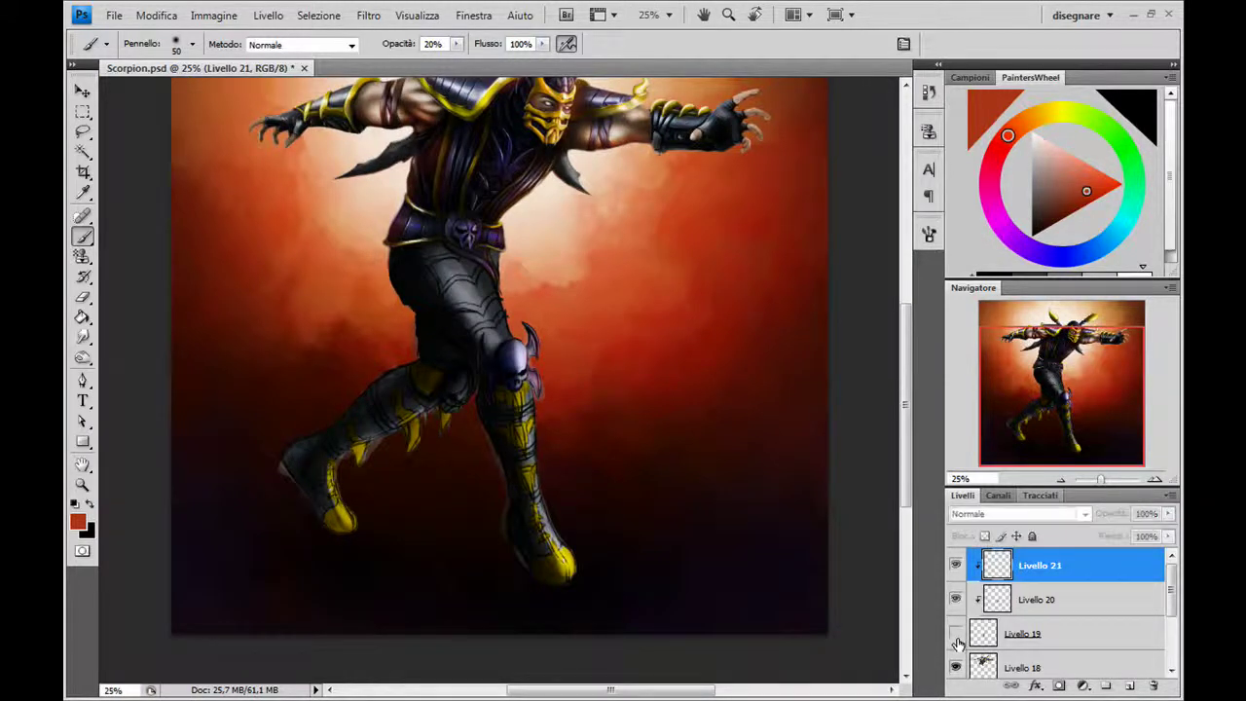
click(956, 634)
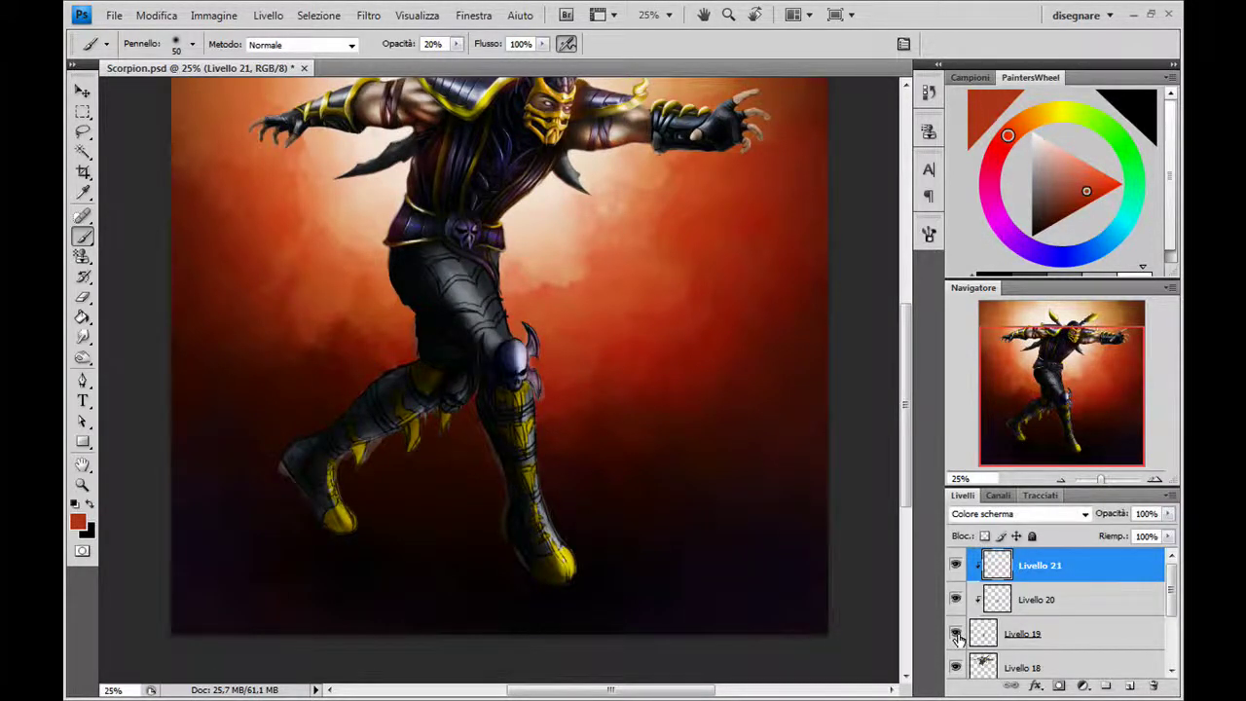
click(956, 634)
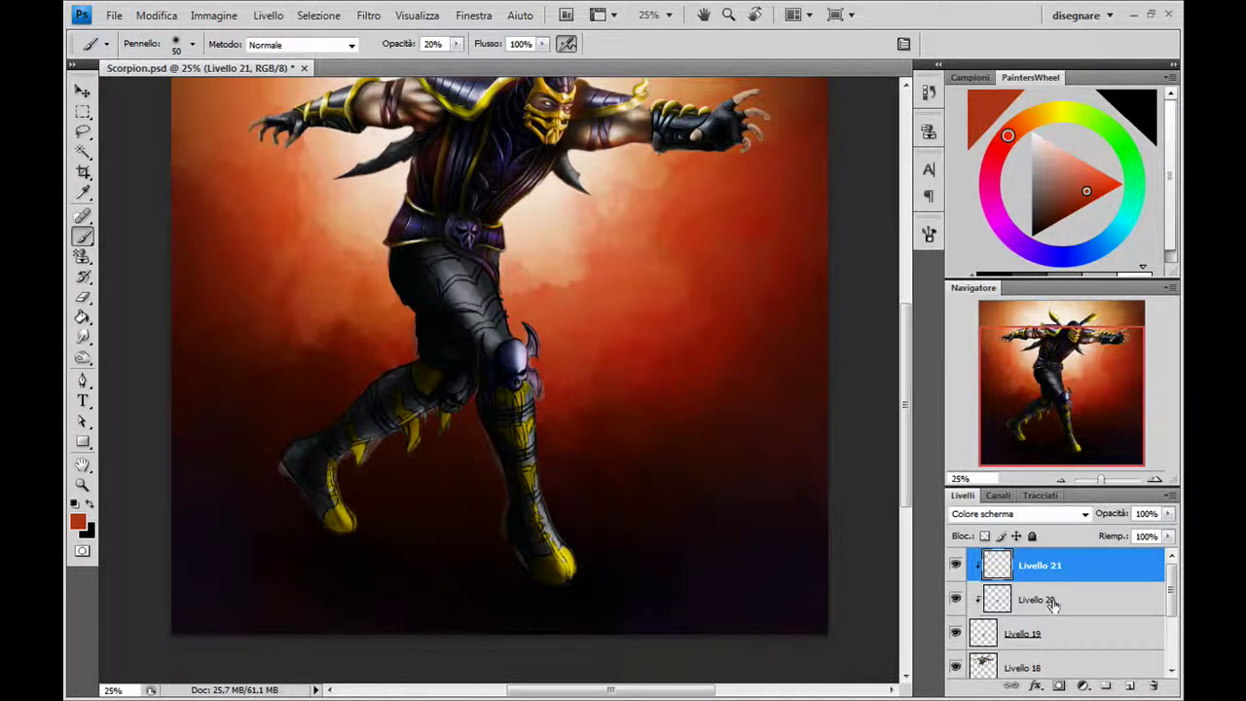
mouse_move(1172, 576)
mouse_down()
mouse_move(1172, 598)
mouse_move(1172, 576)
mouse_up()
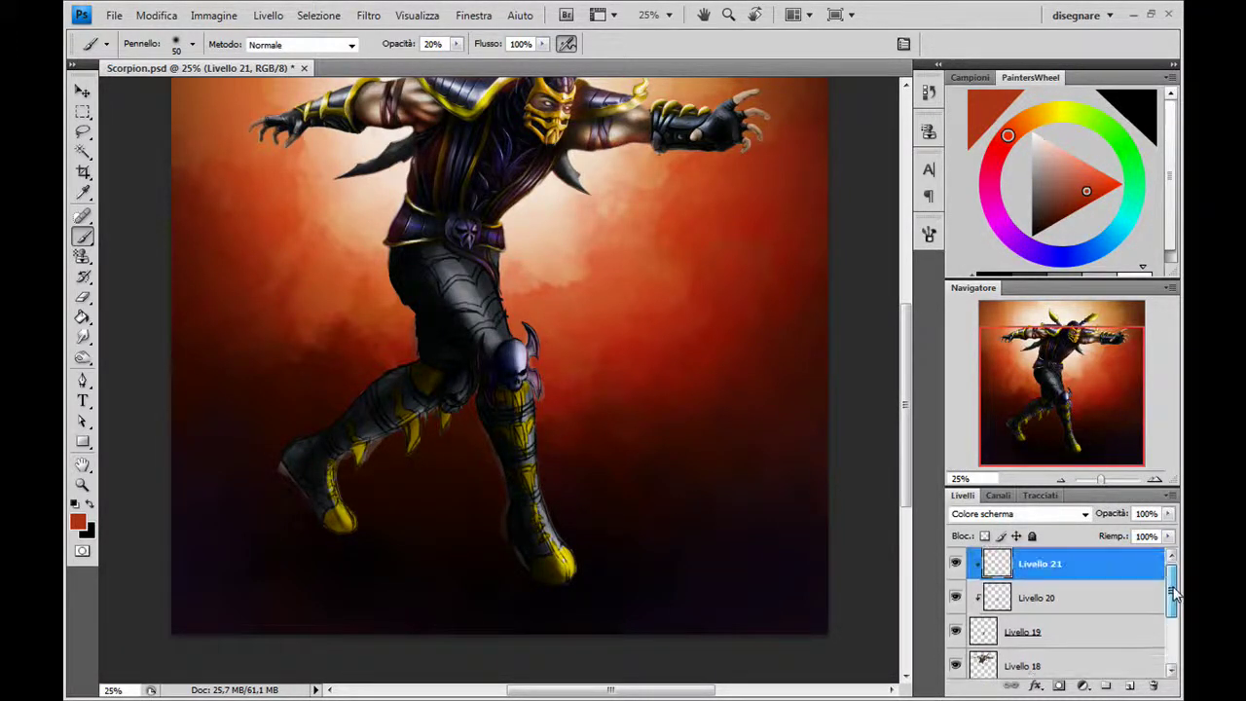
drag(1065, 561, 1061, 639)
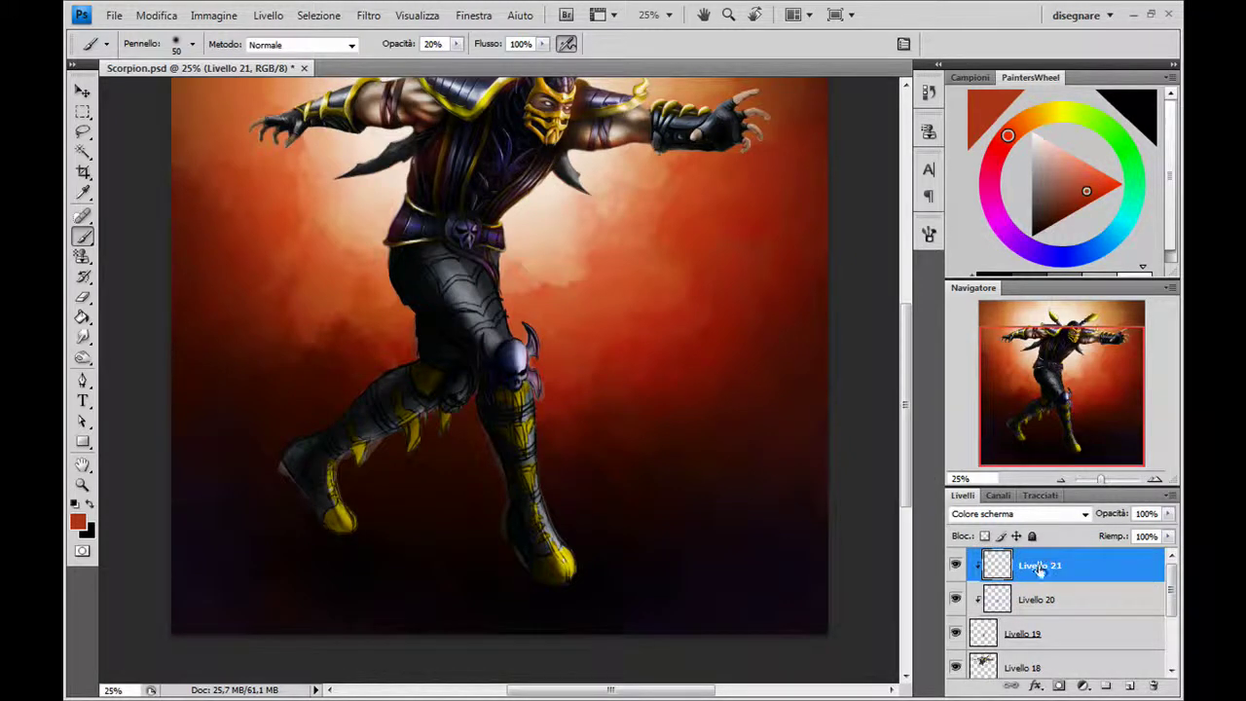
Merge Livello 19, 20 and 21 into one layer and toggle it to check the result
shift+click(1065, 608)
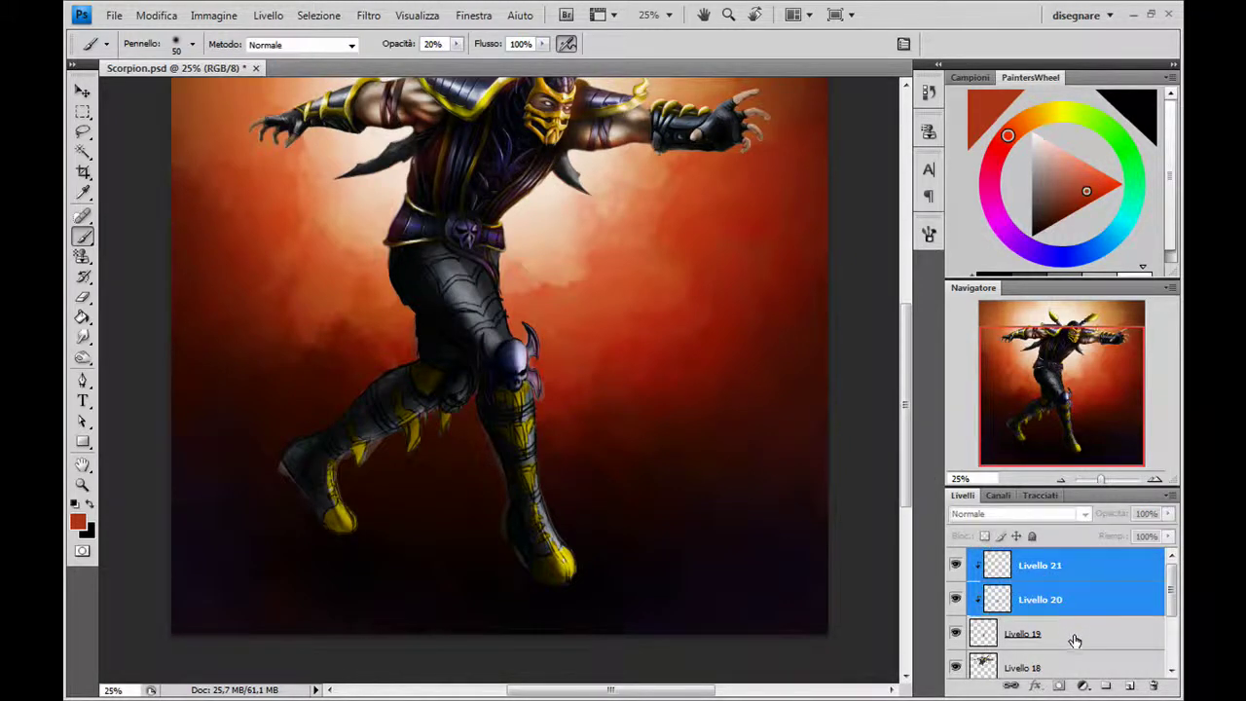
shift+click(1066, 633)
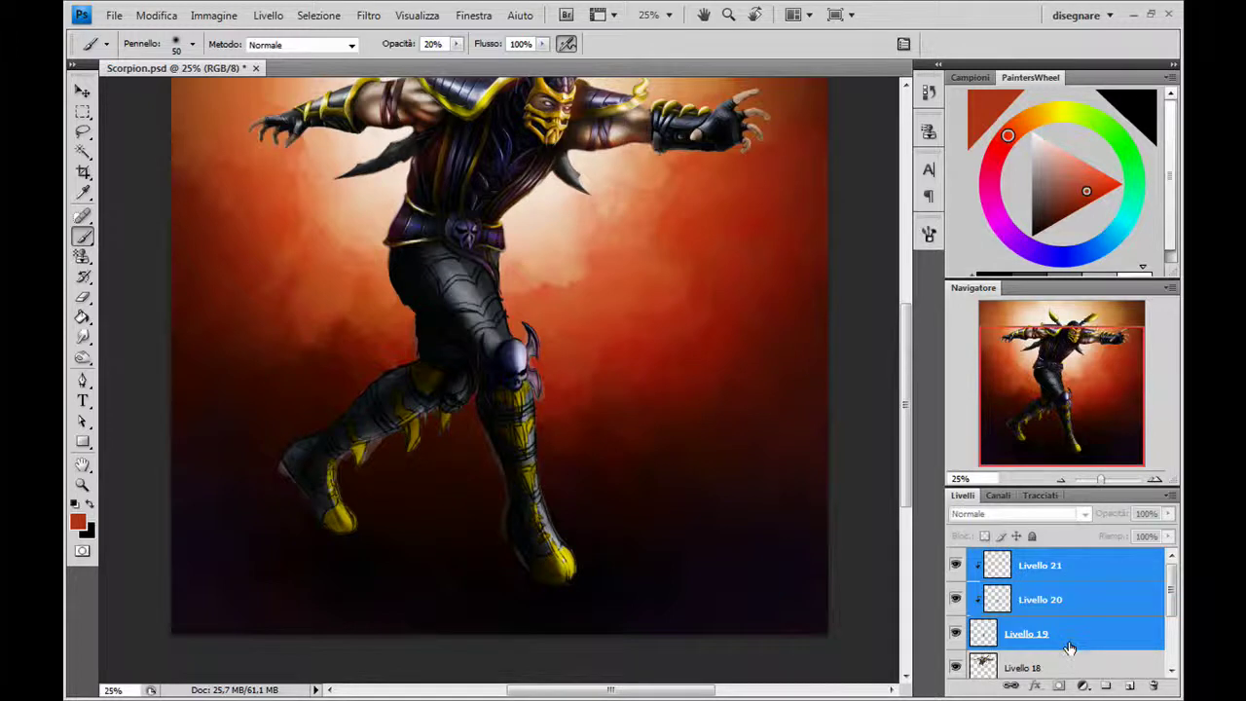
right_click(1074, 637)
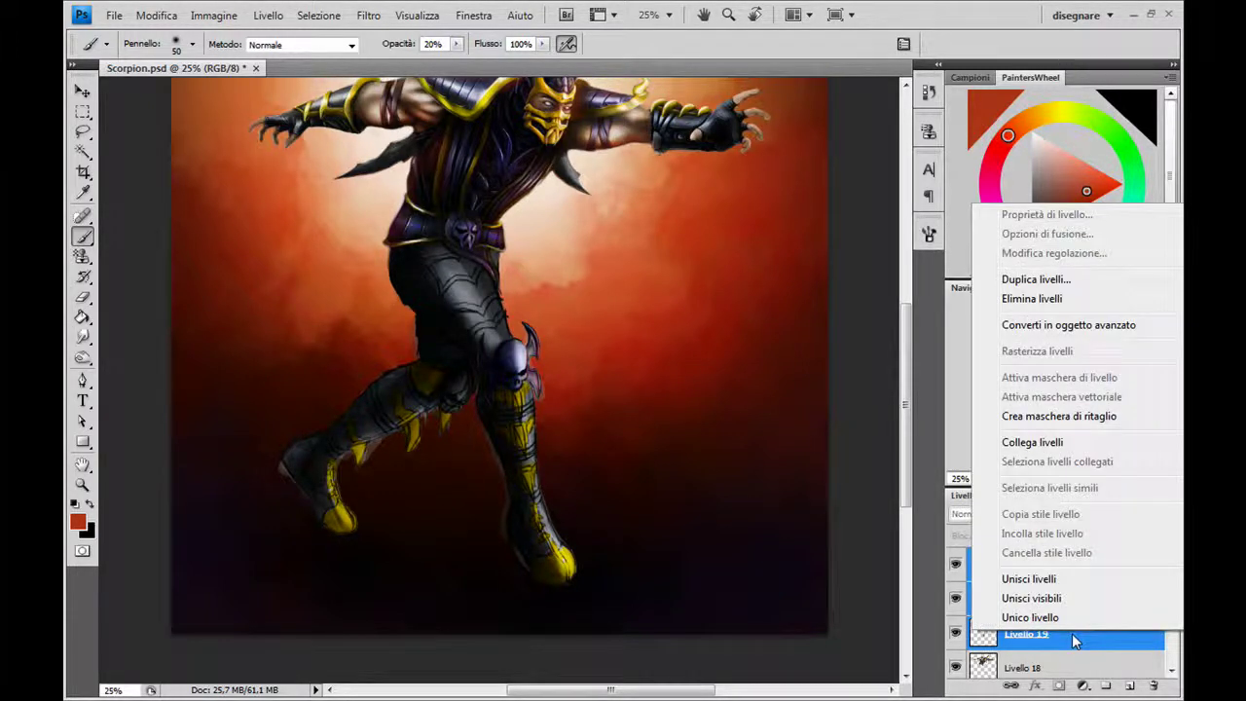
click(1071, 582)
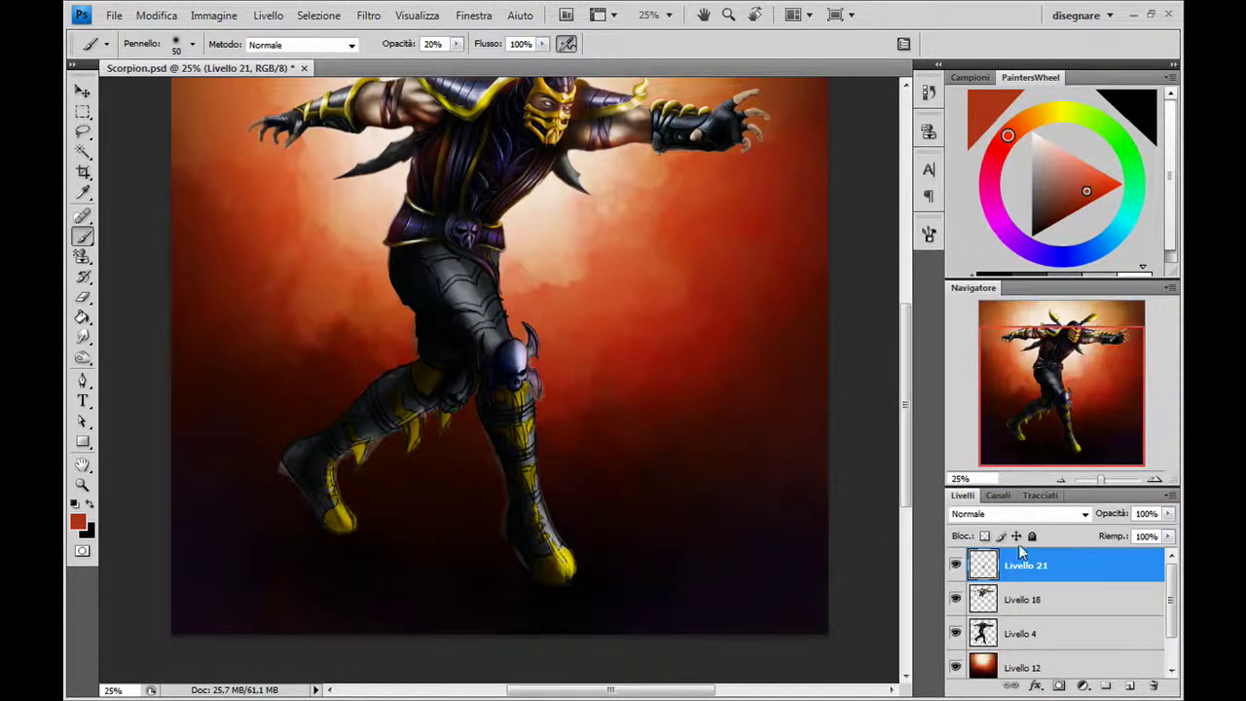
click(955, 569)
Merge the detail layer down into Livello 18 and toggle it to compare the colouring
key(ctrl+e)
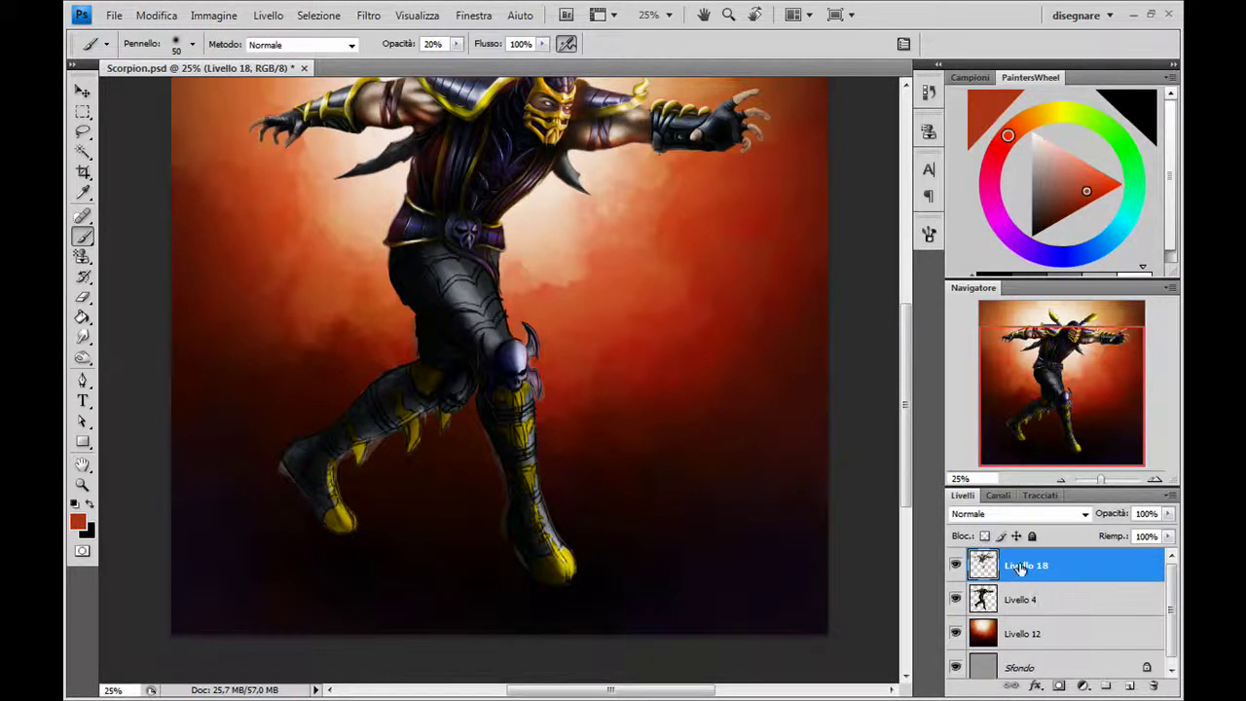
click(955, 567)
drag(1061, 387, 1061, 360)
click(955, 566)
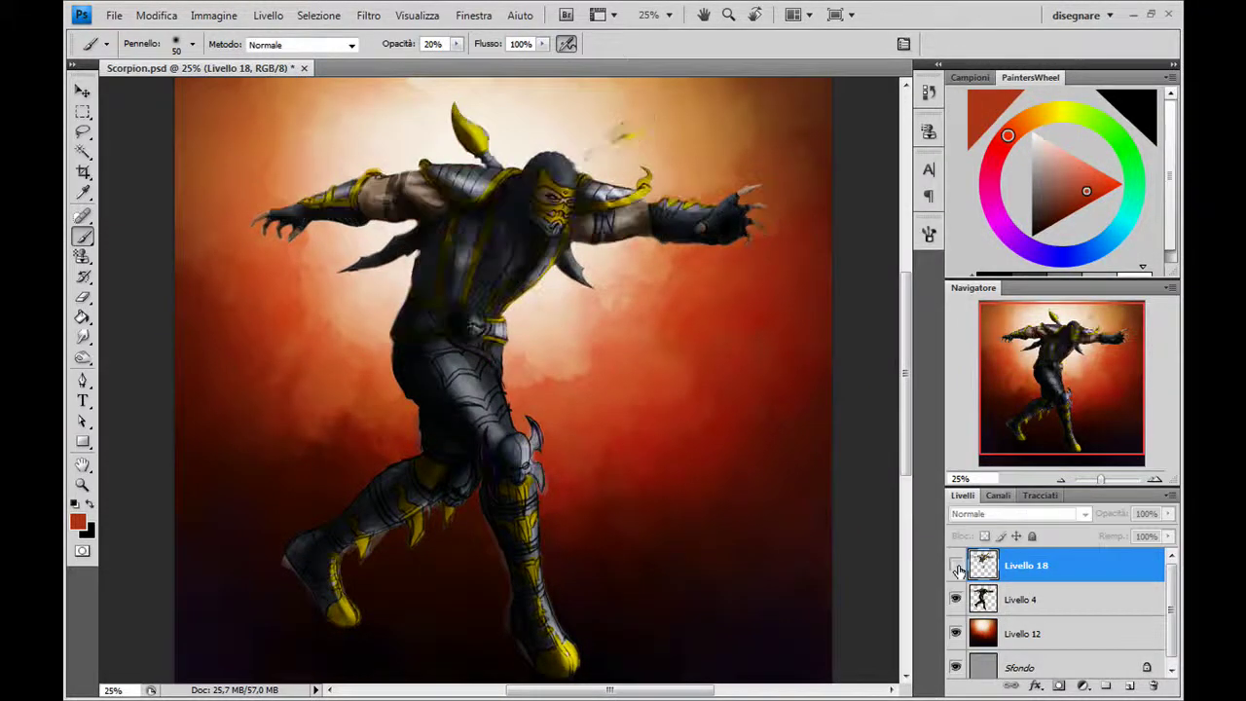
Add a new empty Livello 19 and zoom to 50% centred on the torso and legs
click(1040, 604)
key(ctrl+shift+alt+n)
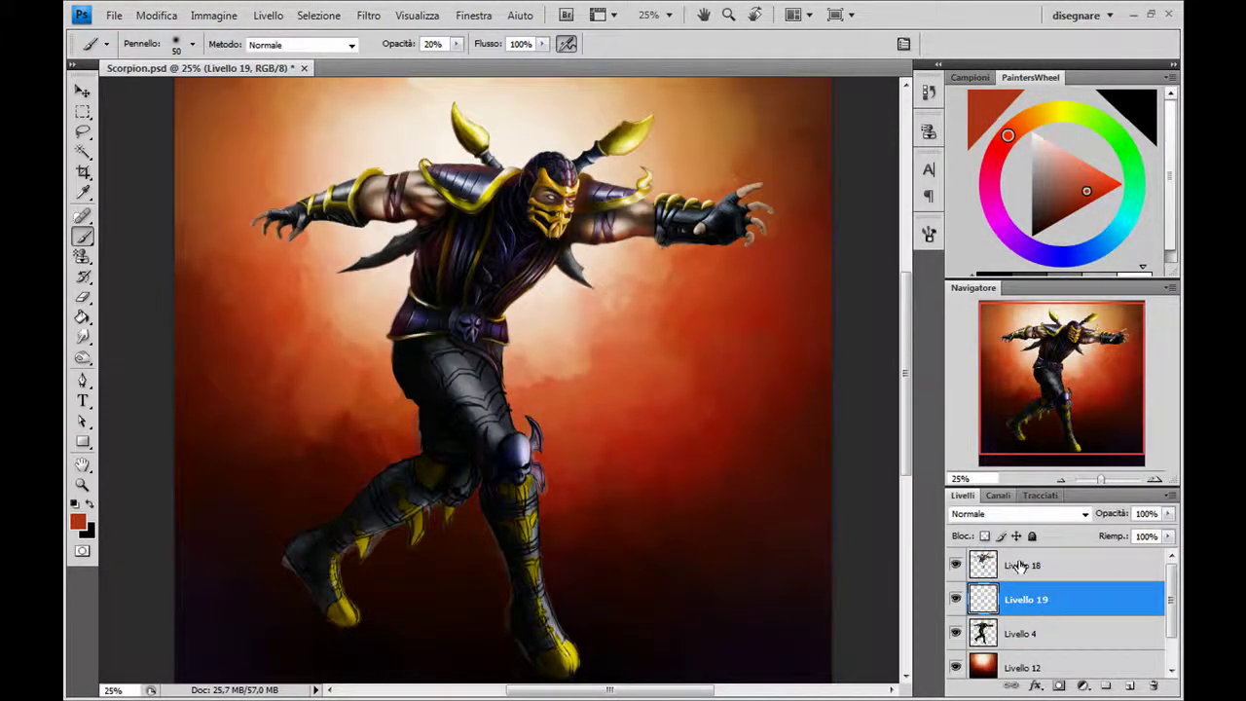
click(955, 564)
click(1154, 479)
click(1154, 479)
drag(709, 496, 713, 472)
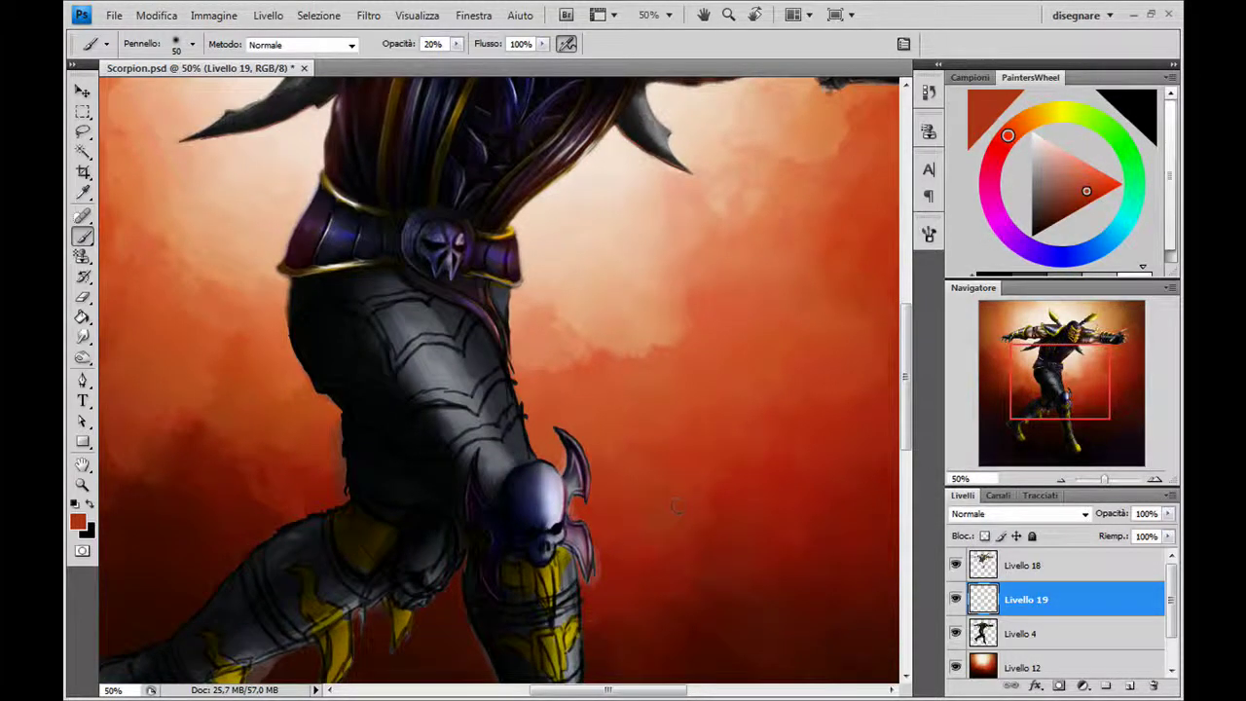
Choose the 36 px brush preset with pen-pressure opacity dynamics enabled
click(928, 234)
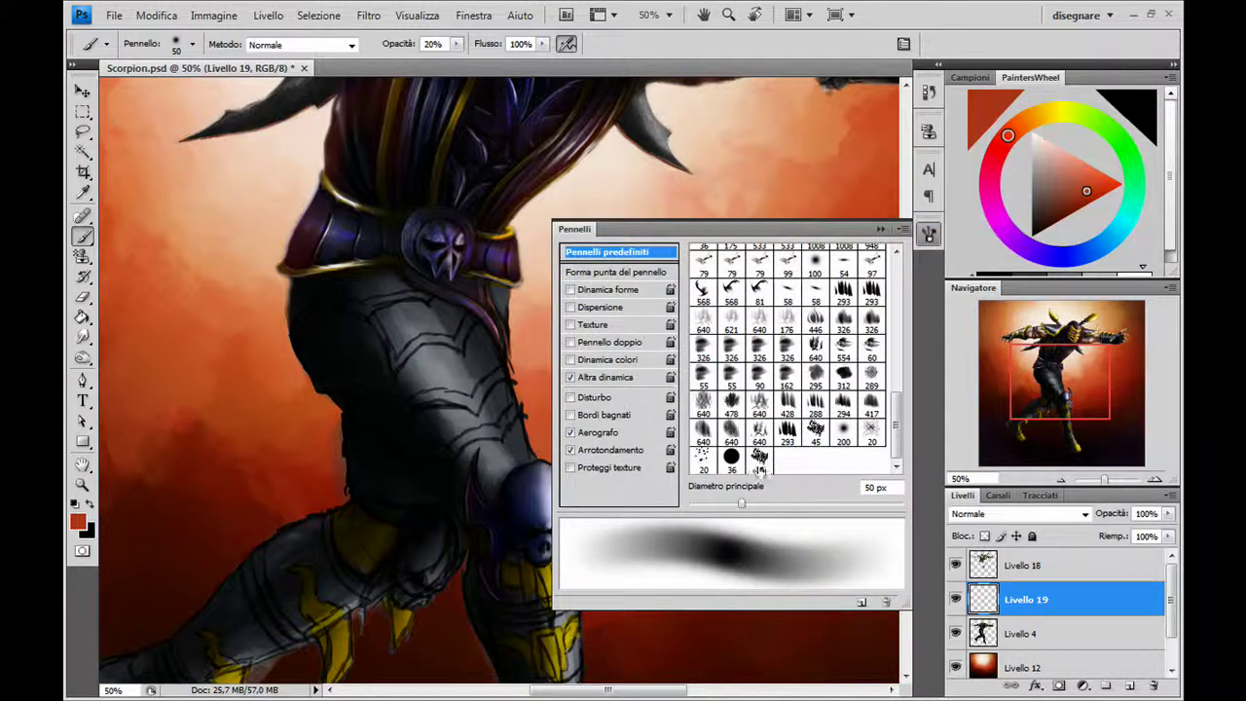
click(759, 458)
click(597, 380)
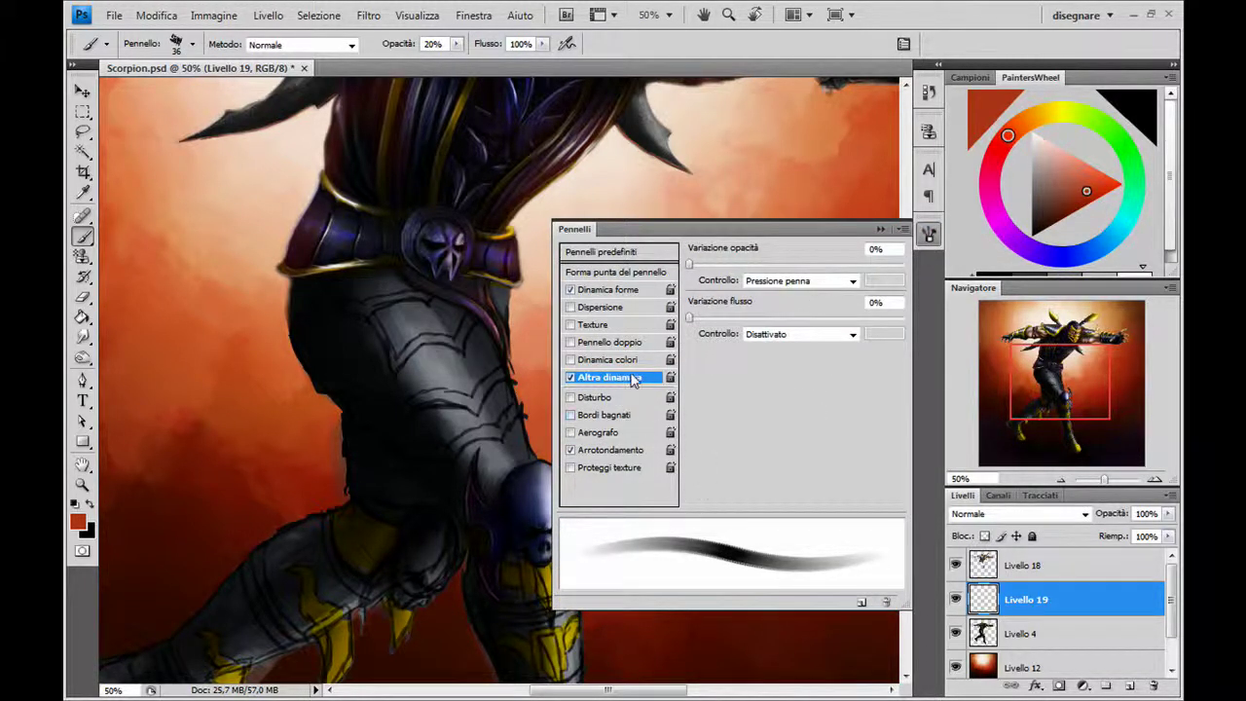
click(880, 229)
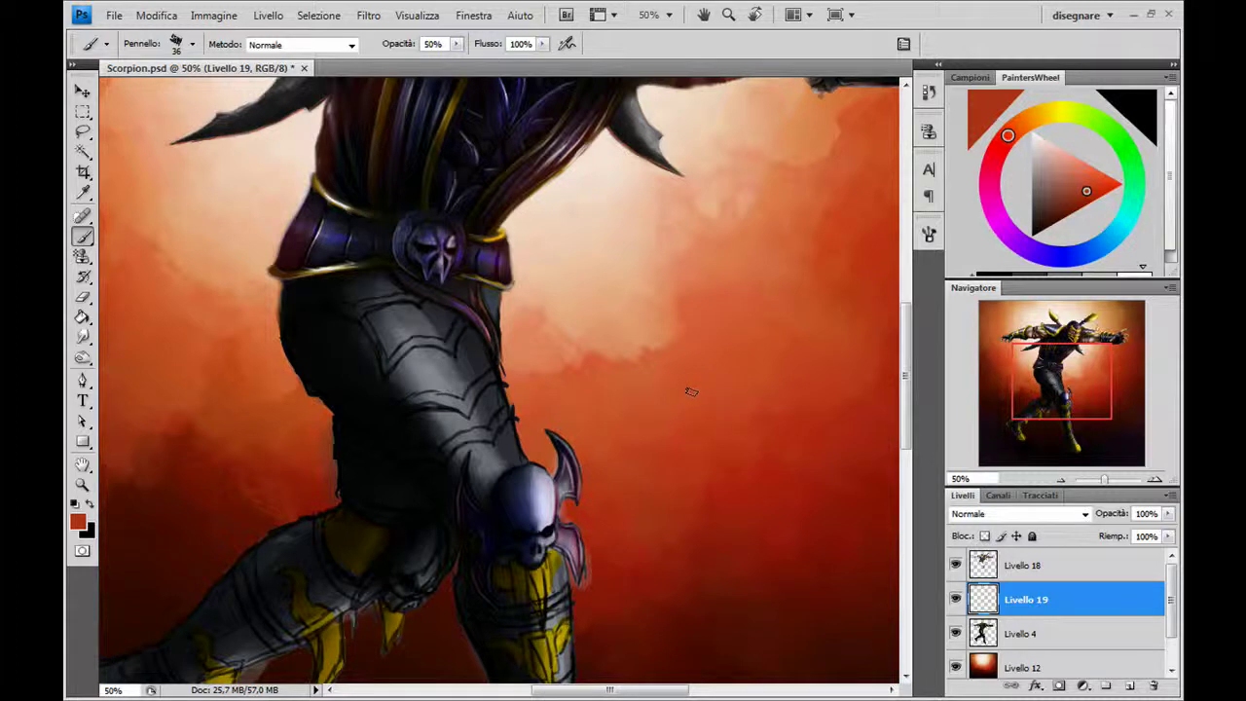
Pick a near-black colour from the armour and darken the left edge and upper leg armour
alt+click(313, 354)
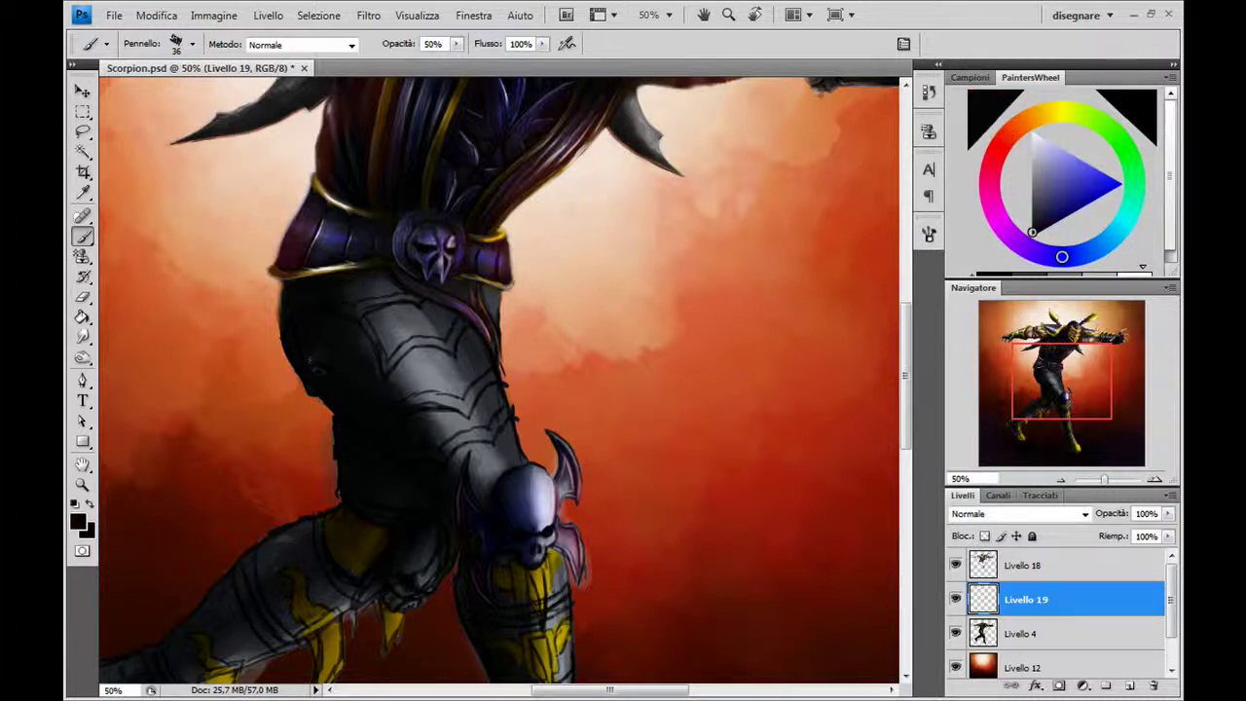
click(1049, 220)
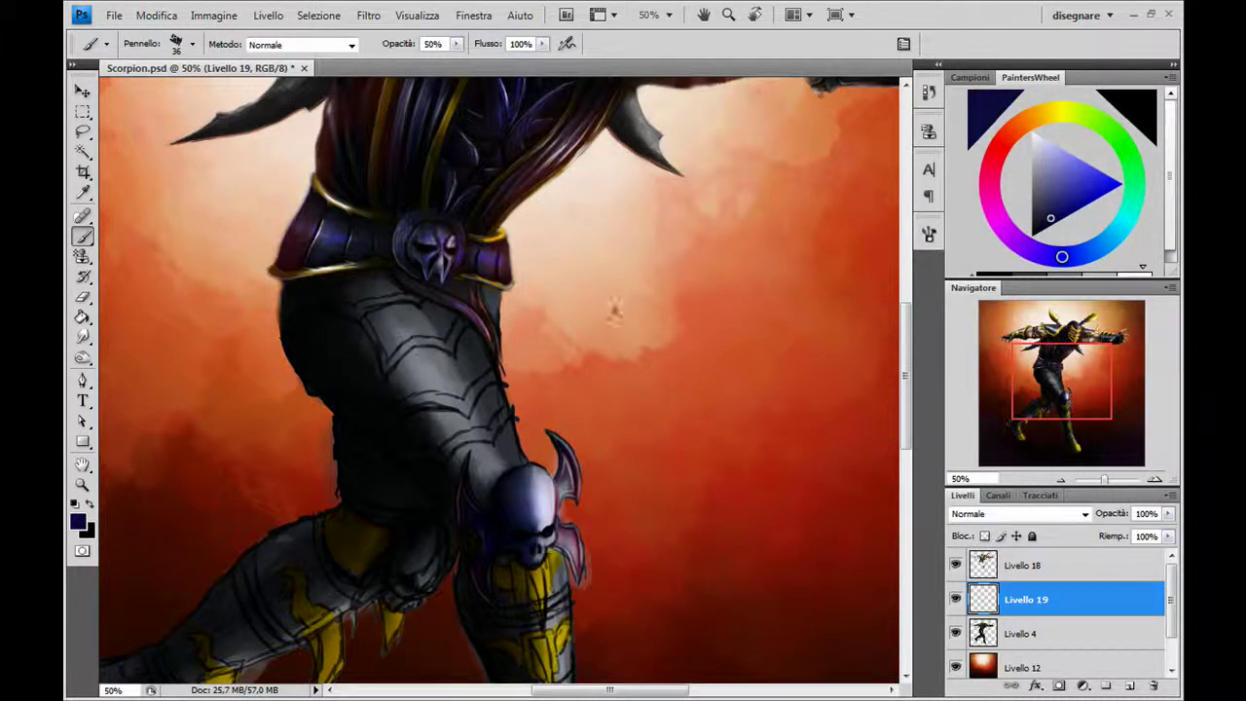
alt+click(325, 350)
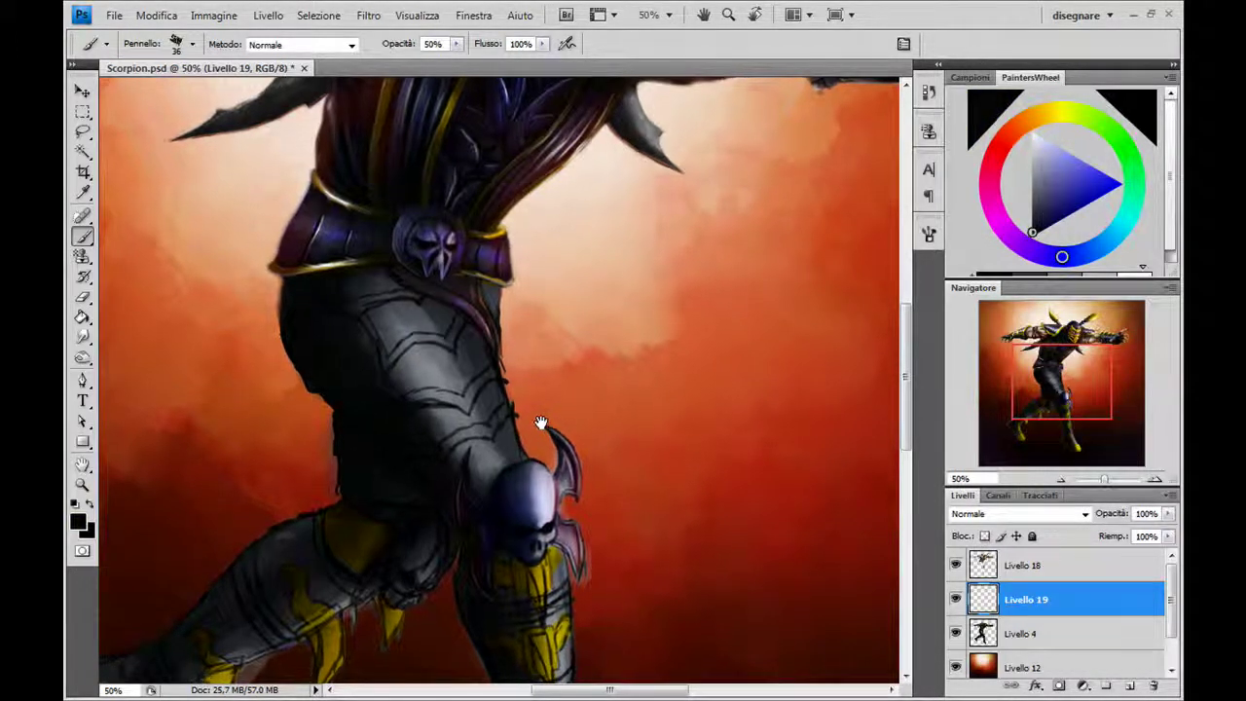
mouse_move(303, 329)
mouse_down()
mouse_move(302, 349)
mouse_move(328, 307)
mouse_move(379, 359)
mouse_move(373, 384)
mouse_up()
mouse_move(318, 270)
mouse_down()
mouse_move(346, 305)
mouse_move(423, 289)
mouse_move(445, 355)
mouse_up()
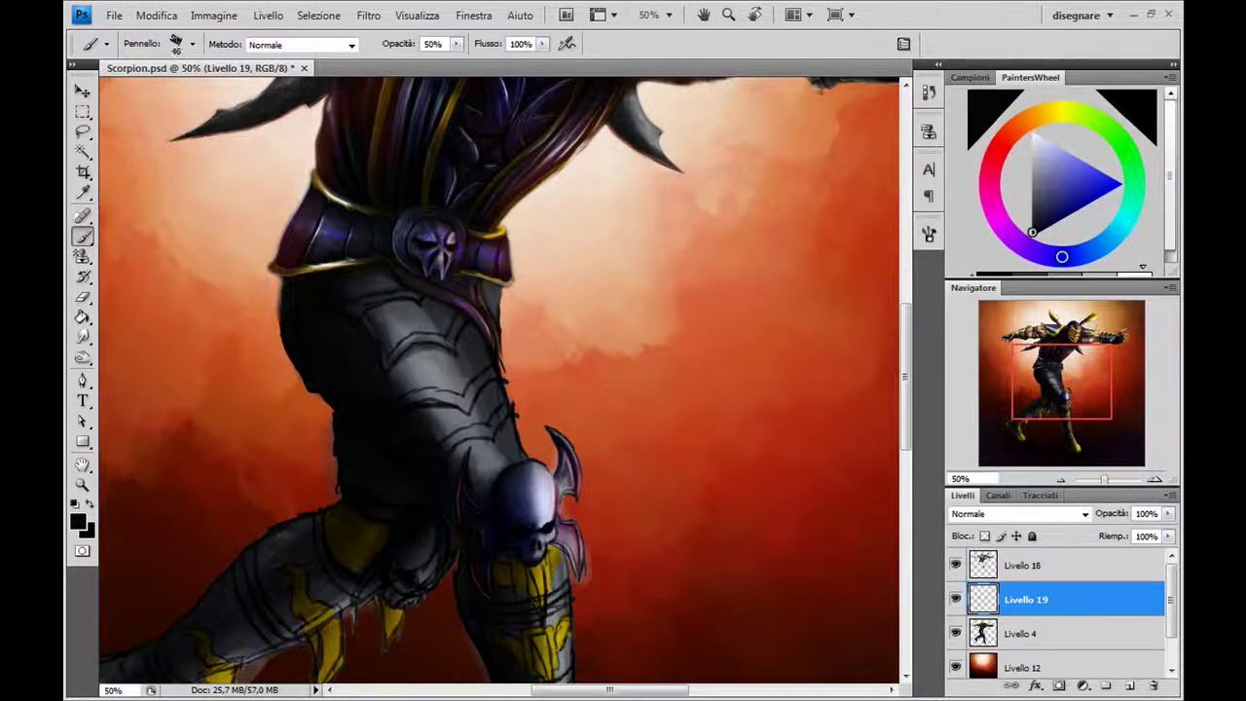
Shade the lower leg and knee armour with near-black strokes, keeping the view at 50%
mouse_move(331, 394)
mouse_down()
mouse_move(356, 401)
mouse_move(377, 442)
mouse_move(453, 453)
mouse_move(424, 473)
mouse_move(461, 532)
mouse_up()
drag(459, 483, 485, 508)
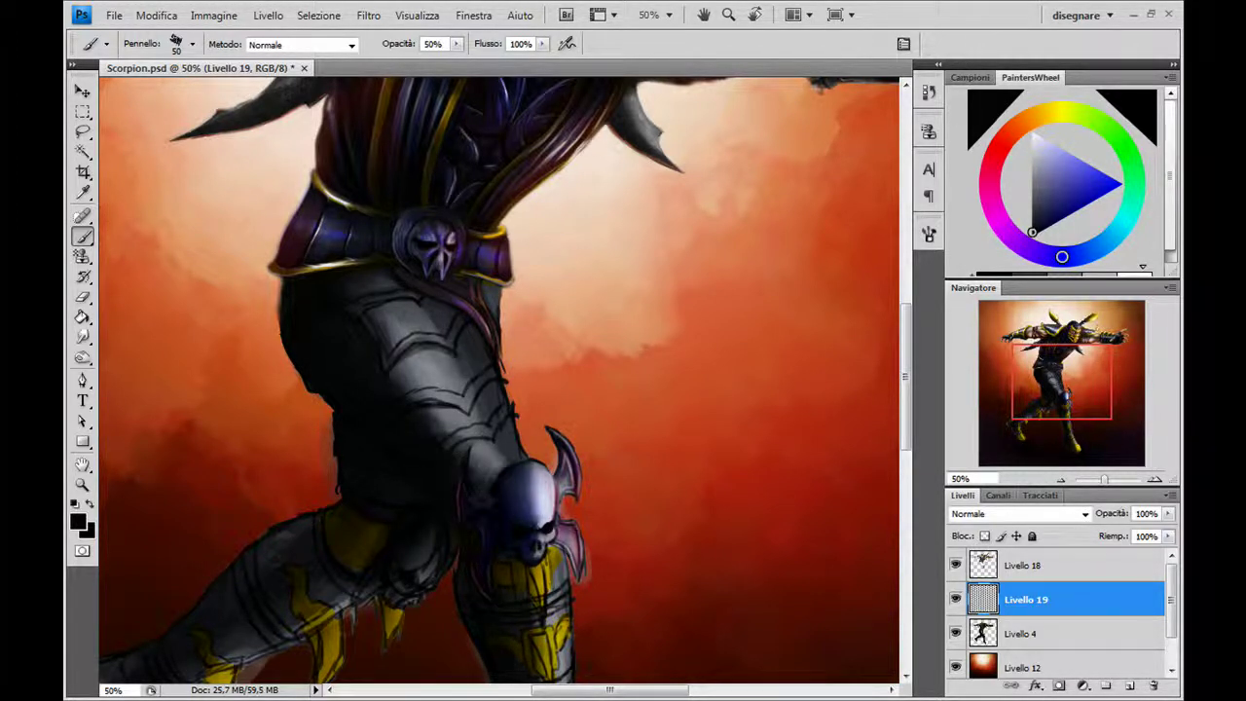
mouse_move(514, 457)
mouse_down()
mouse_move(490, 508)
mouse_move(512, 445)
mouse_up()
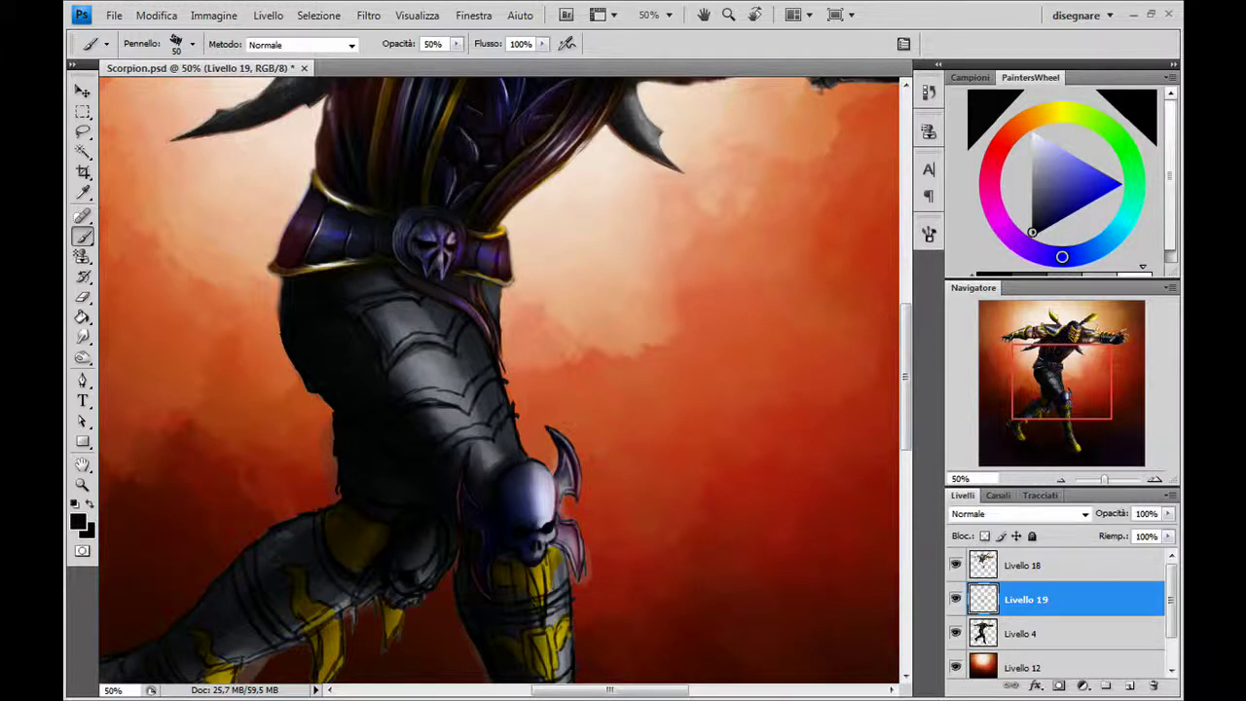
mouse_move(513, 397)
mouse_down()
mouse_move(484, 429)
mouse_move(455, 434)
mouse_up()
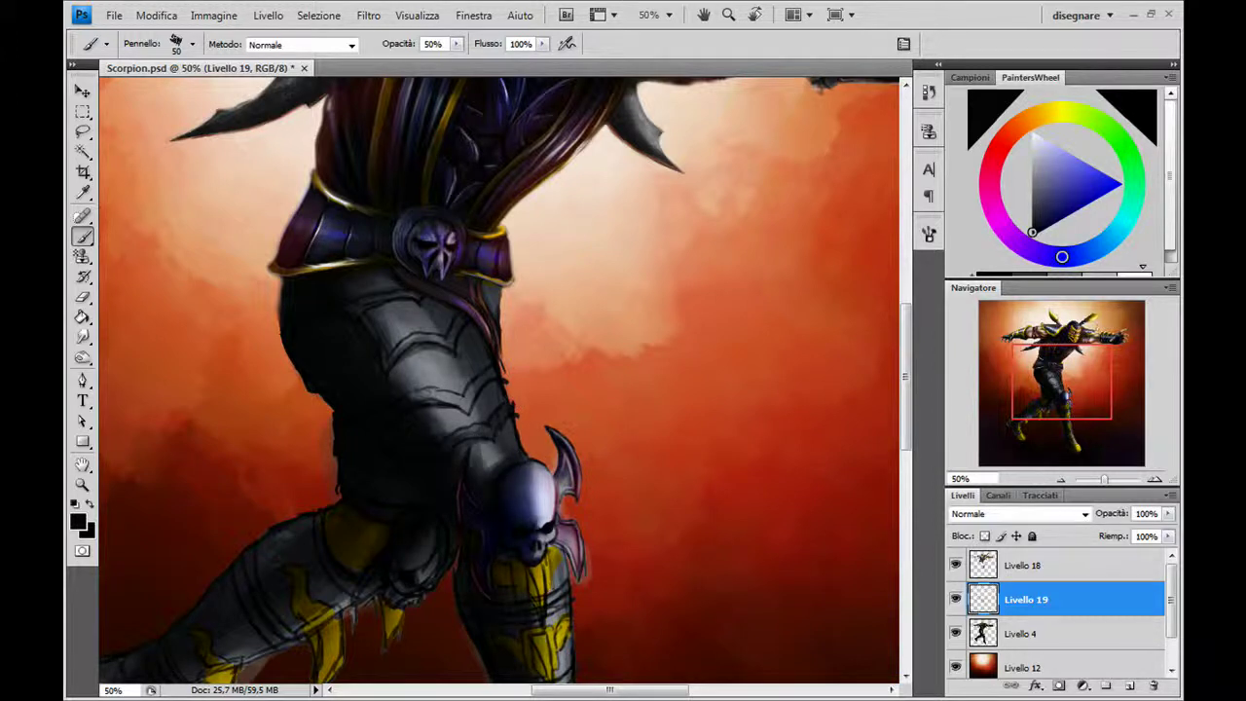
mouse_move(401, 401)
mouse_down()
mouse_move(508, 373)
mouse_move(467, 407)
mouse_up()
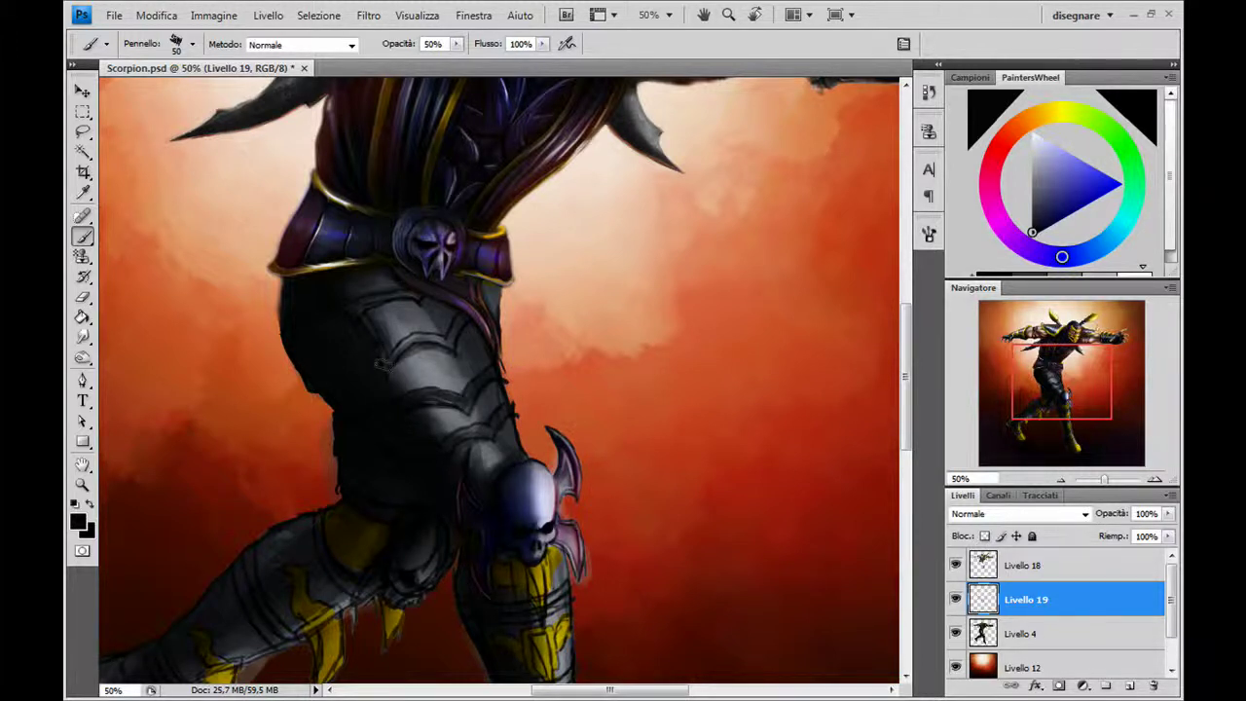
drag(377, 362, 473, 317)
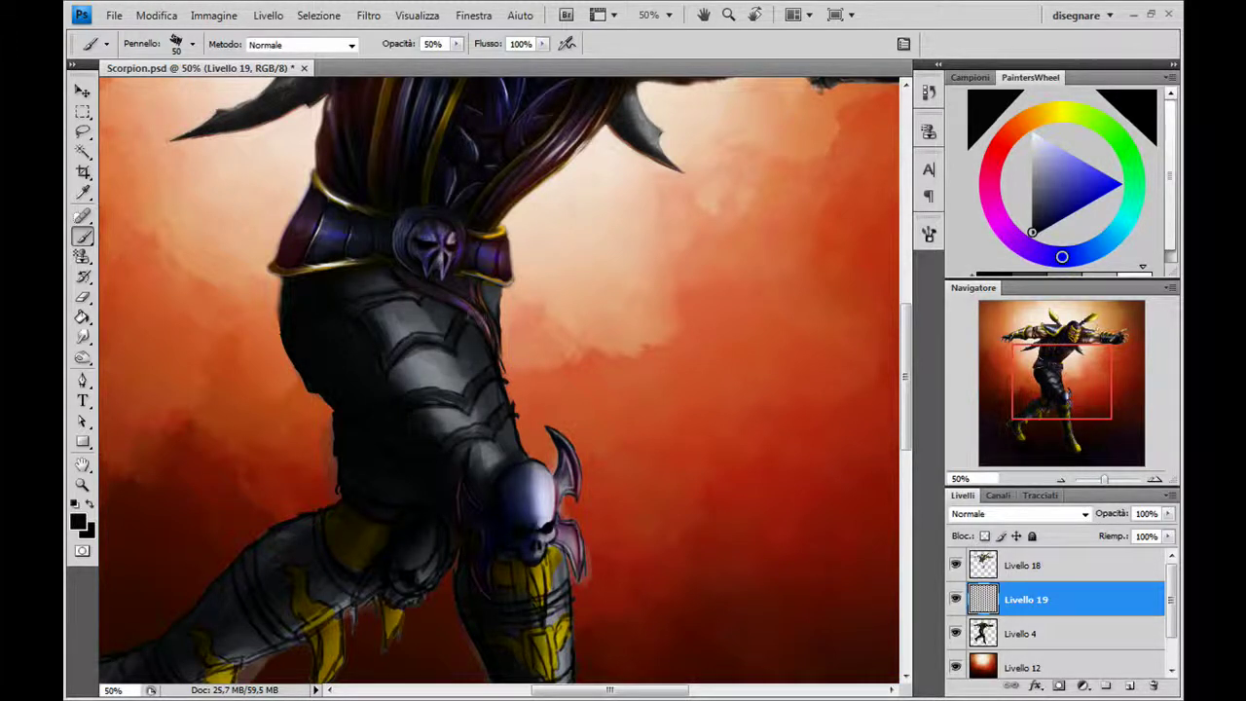
drag(317, 279, 337, 296)
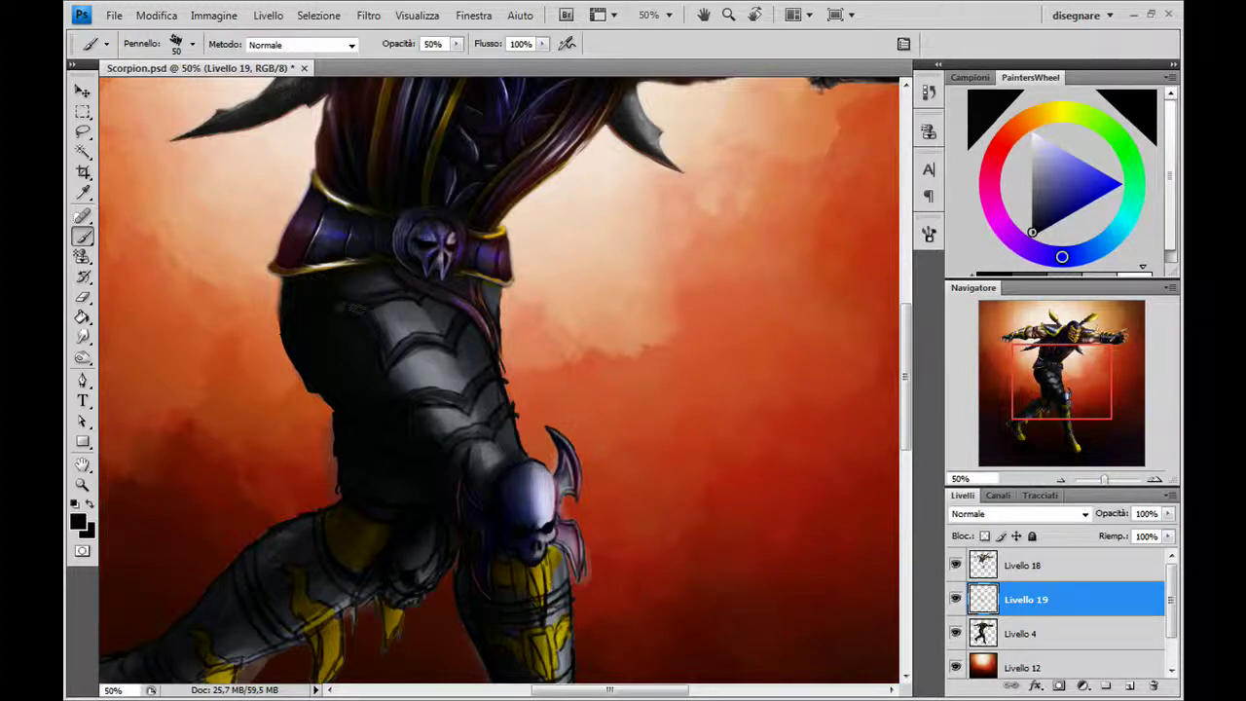
ctrl+space+drag(353, 413, 346, 413)
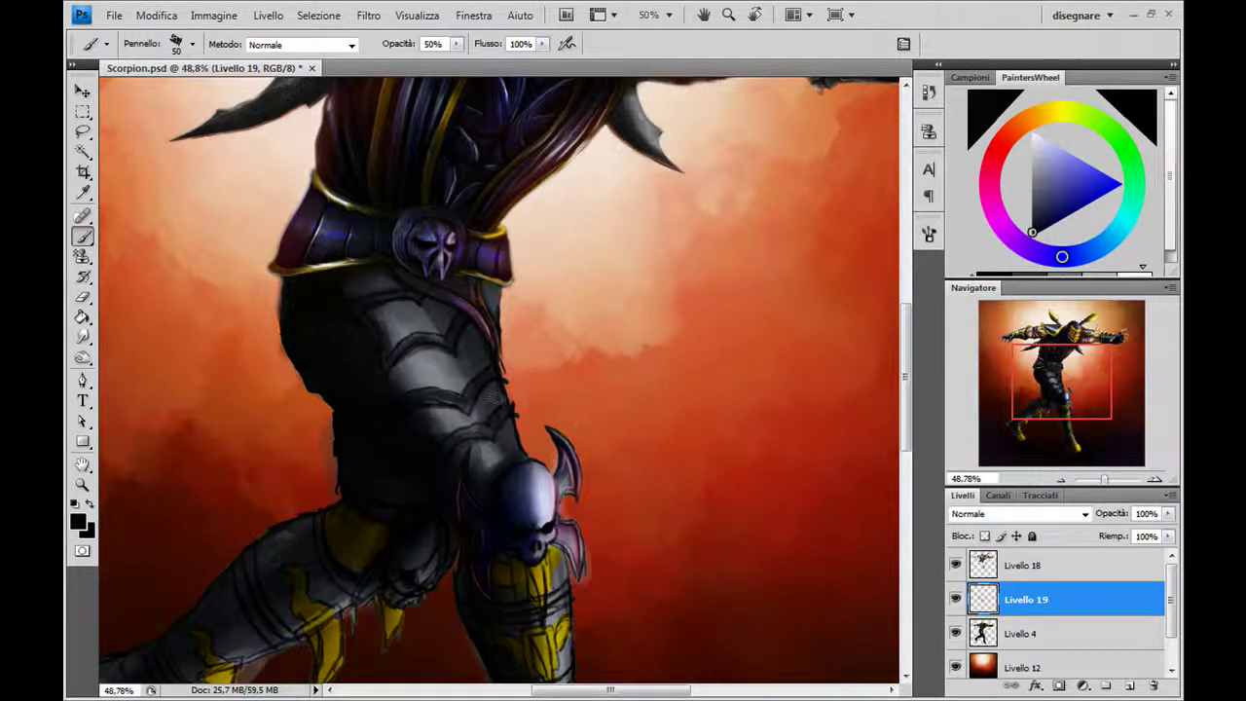
drag(514, 403, 502, 364)
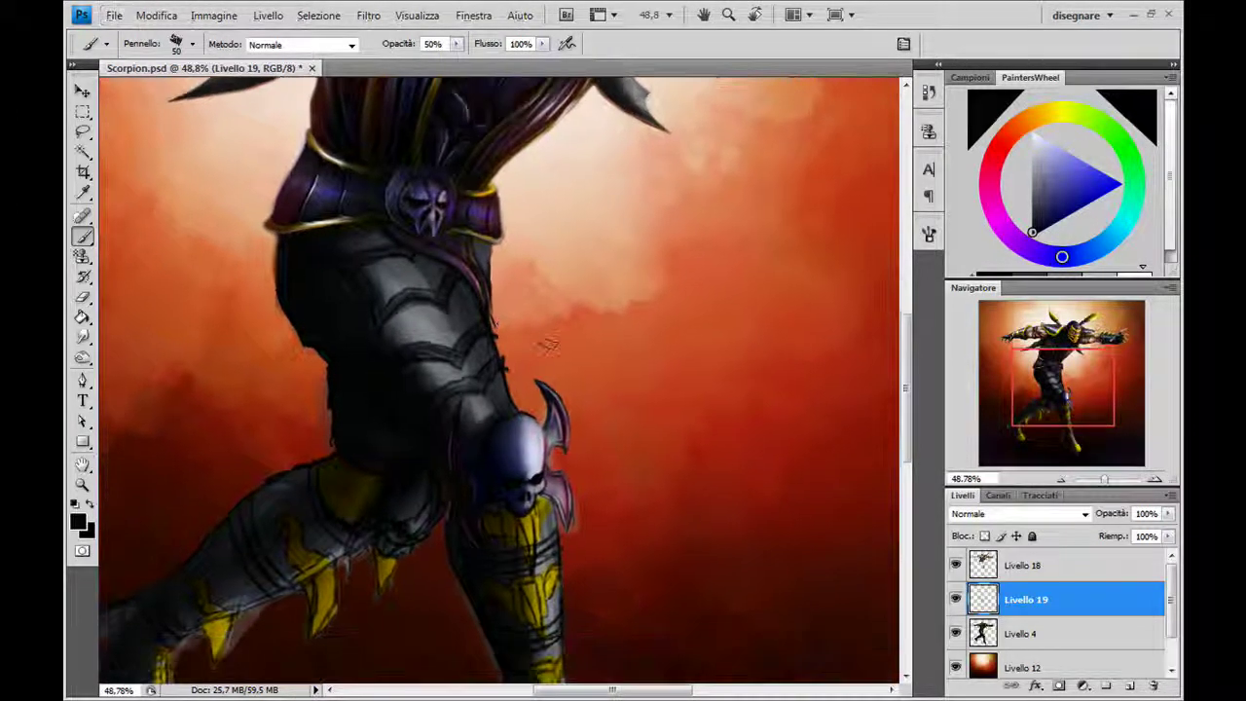
click(1155, 481)
Pick grey armour tones and paint faint strokes and small highlights on the leg armour
drag(617, 461, 671, 536)
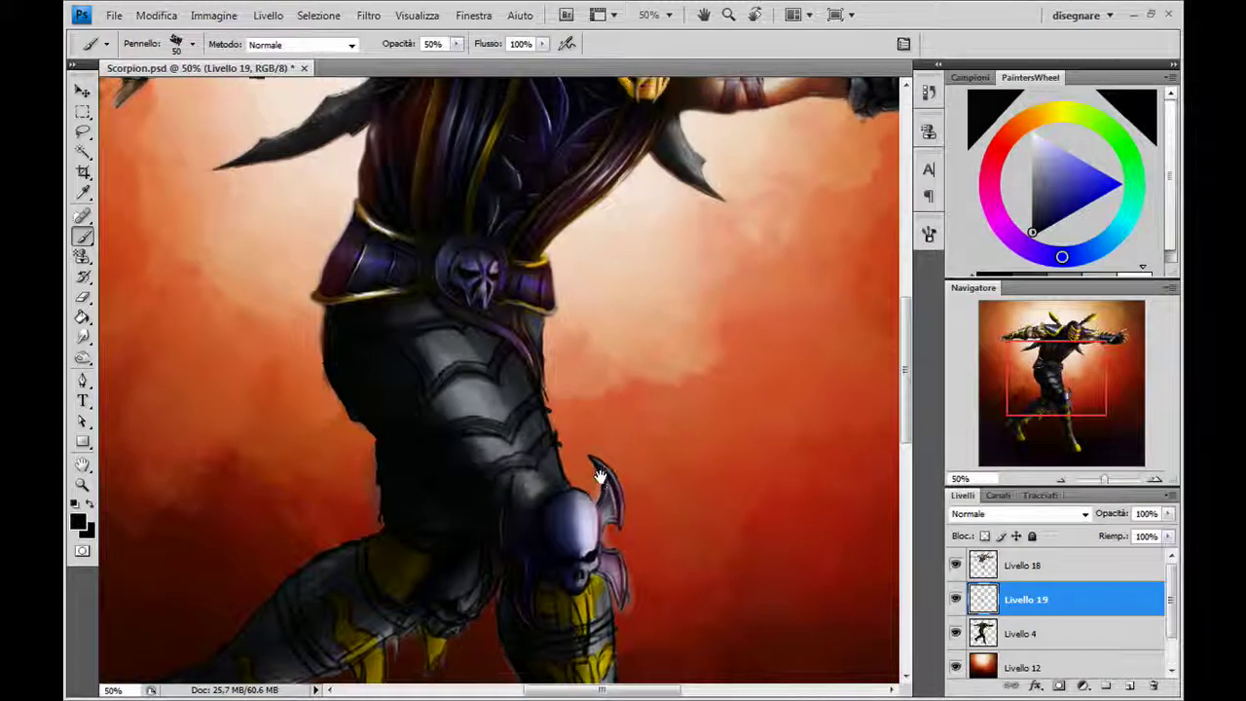
alt+click(459, 333)
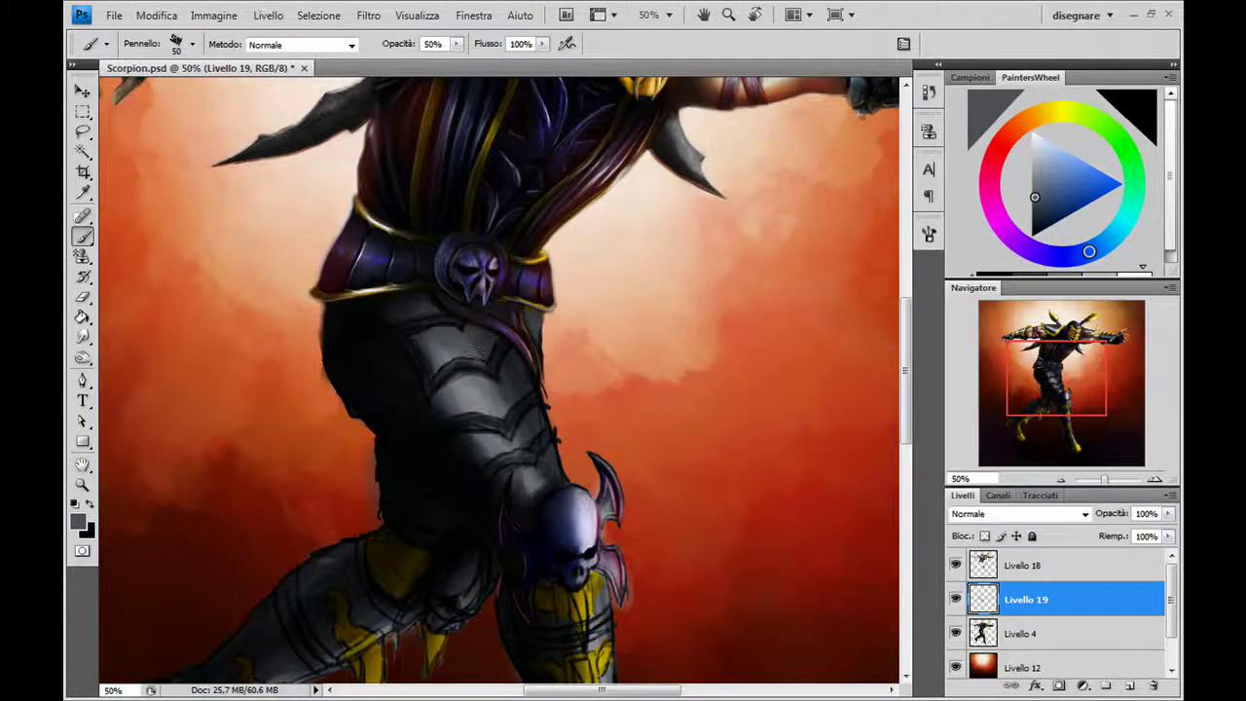
alt+click(467, 338)
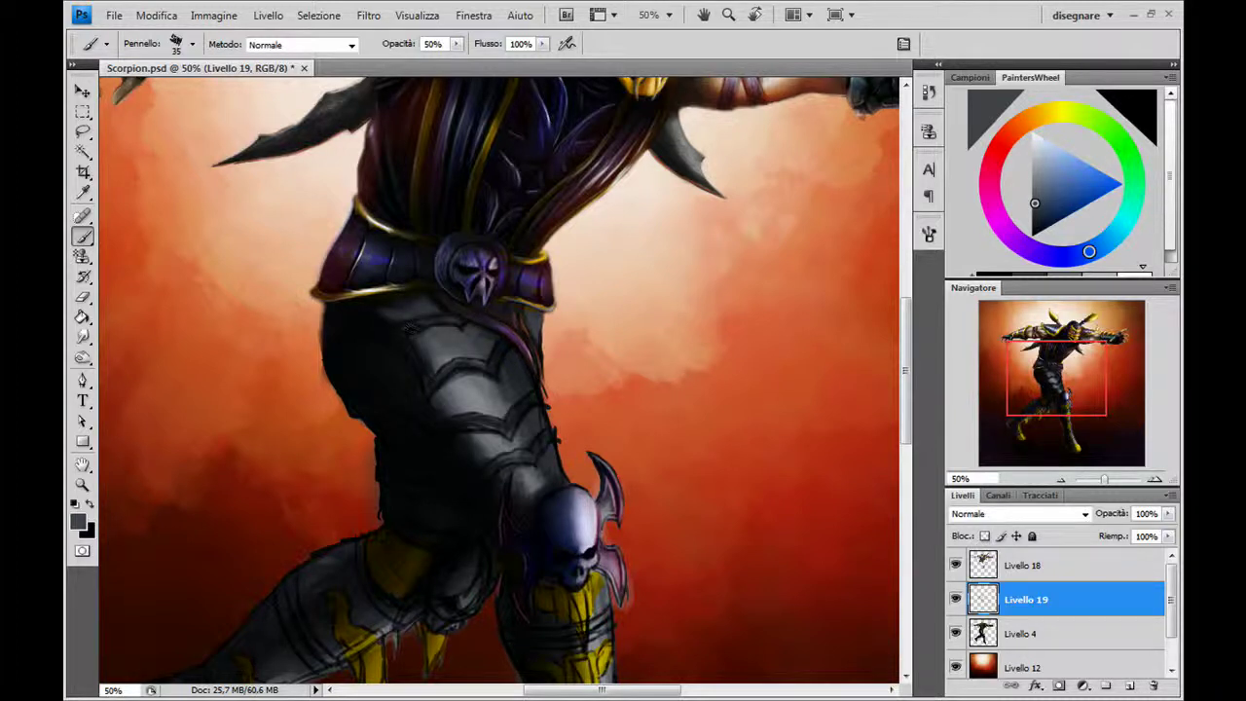
mouse_move(449, 319)
mouse_down()
mouse_move(450, 362)
mouse_move(477, 414)
mouse_up()
drag(498, 432, 523, 408)
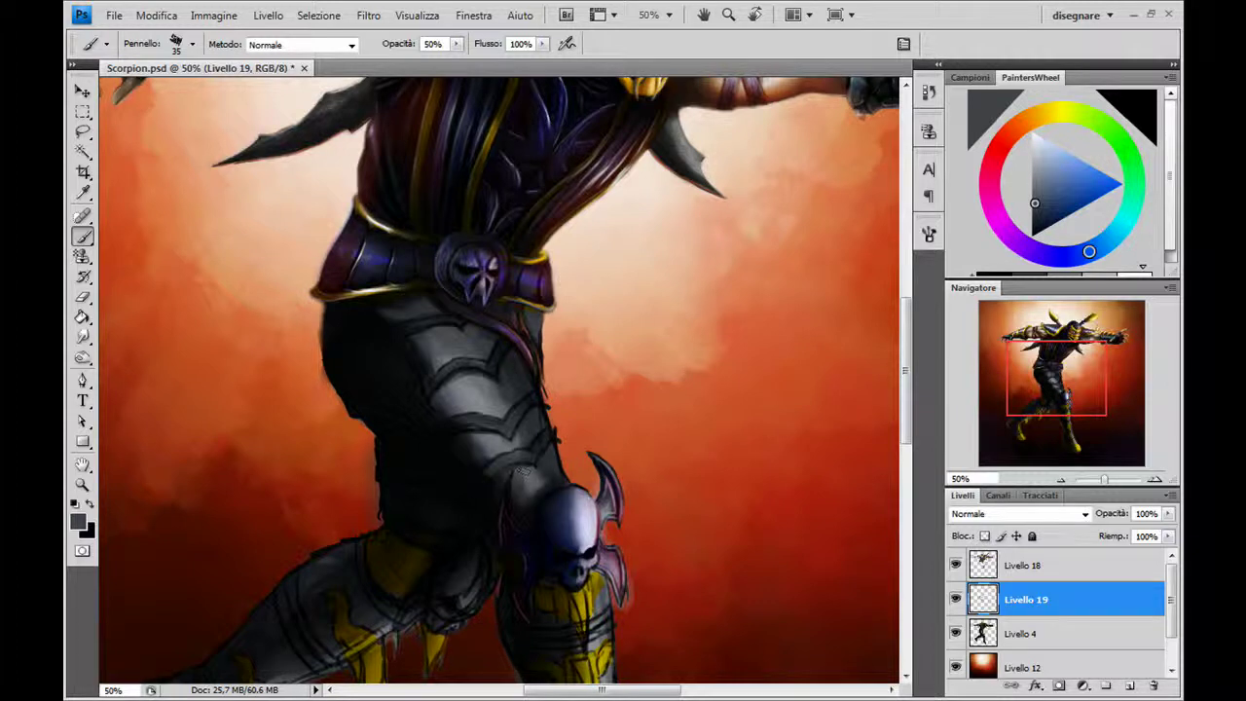
click(525, 505)
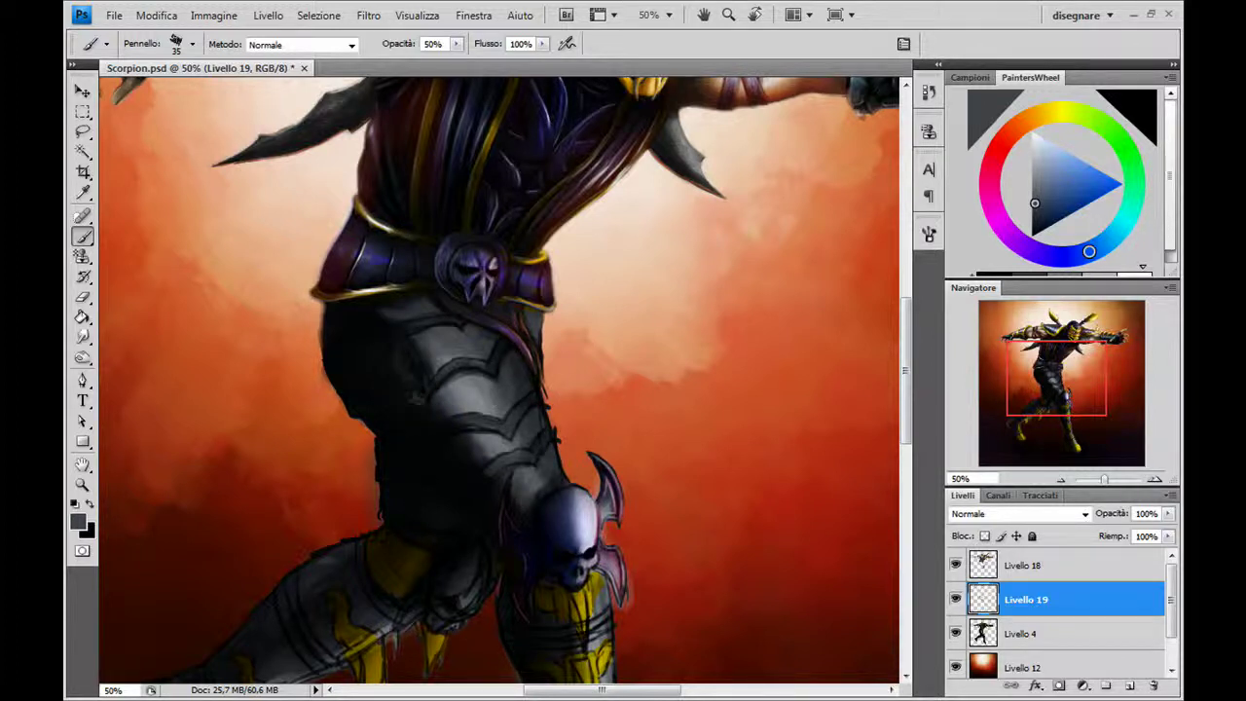
Sample dark grey and light blue-grey tones and paint grey strokes across the leg armour
alt+click(401, 360)
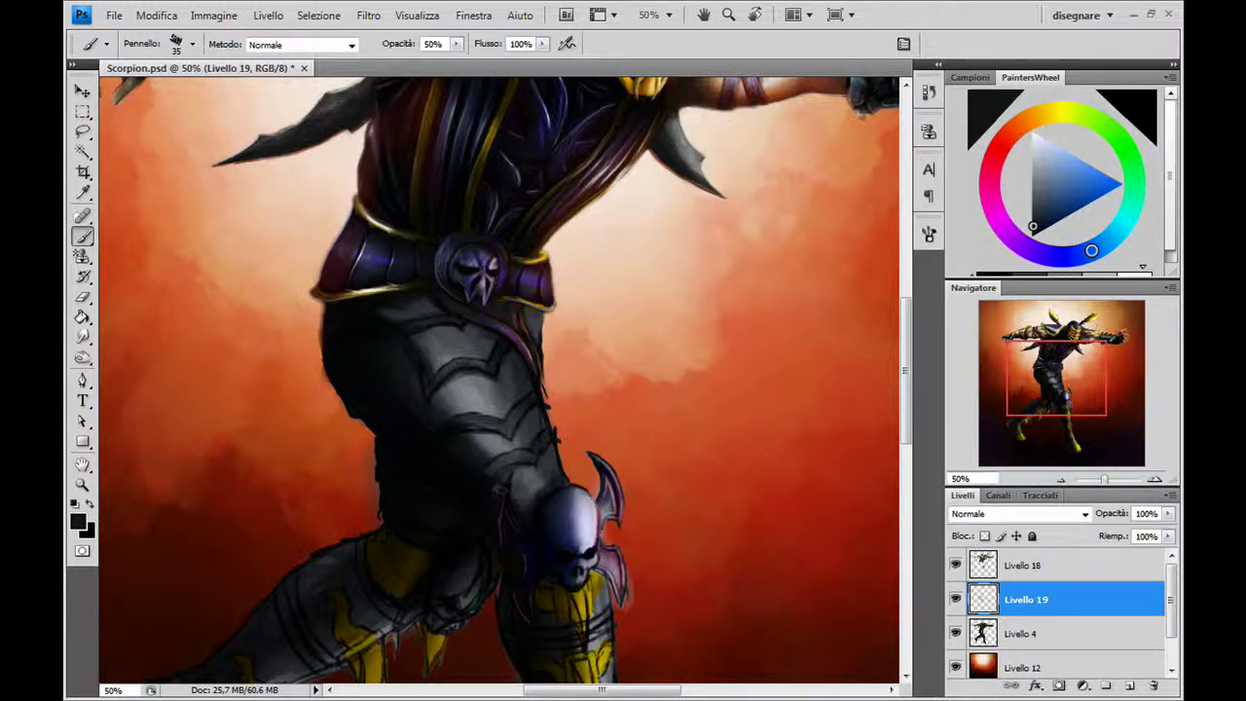
alt+click(531, 514)
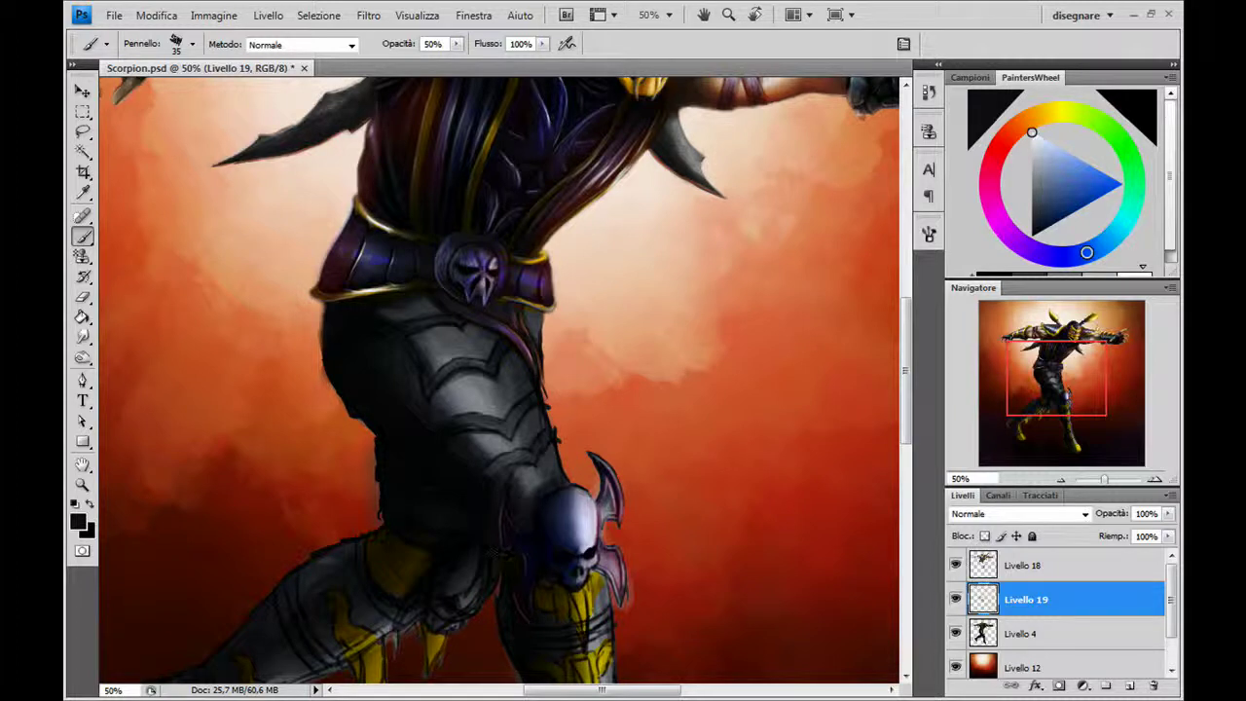
alt+click(490, 504)
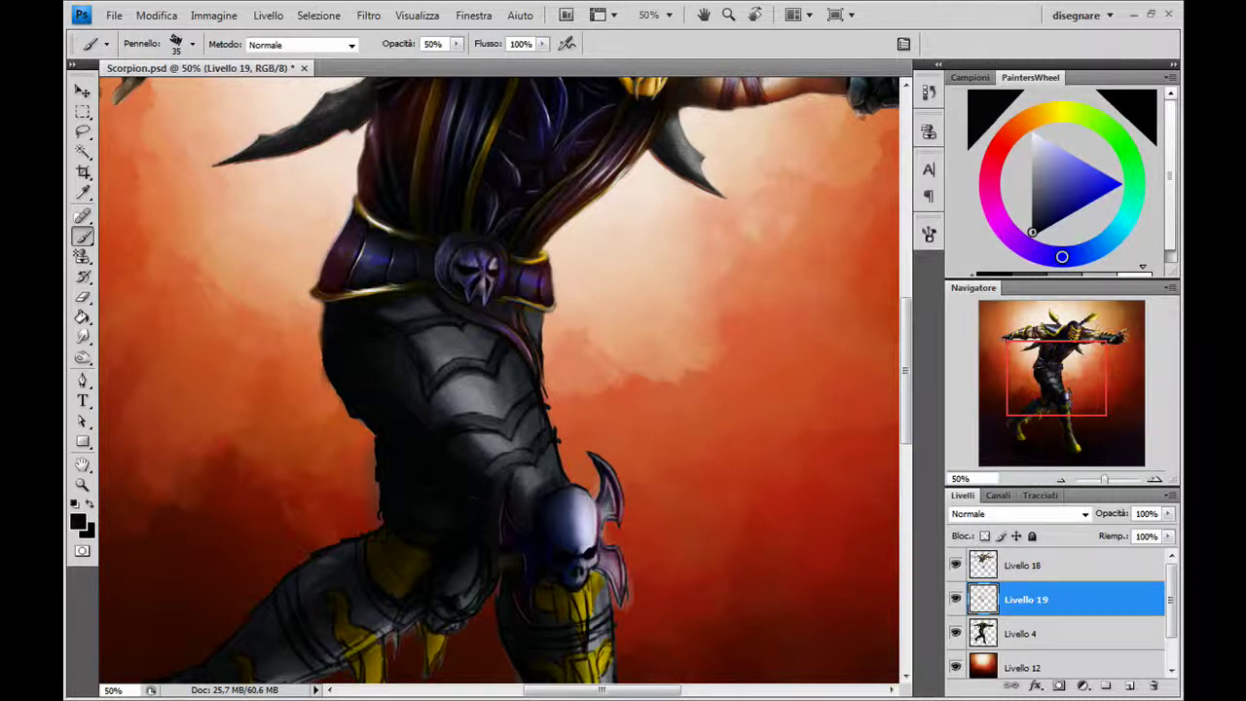
drag(497, 508, 452, 458)
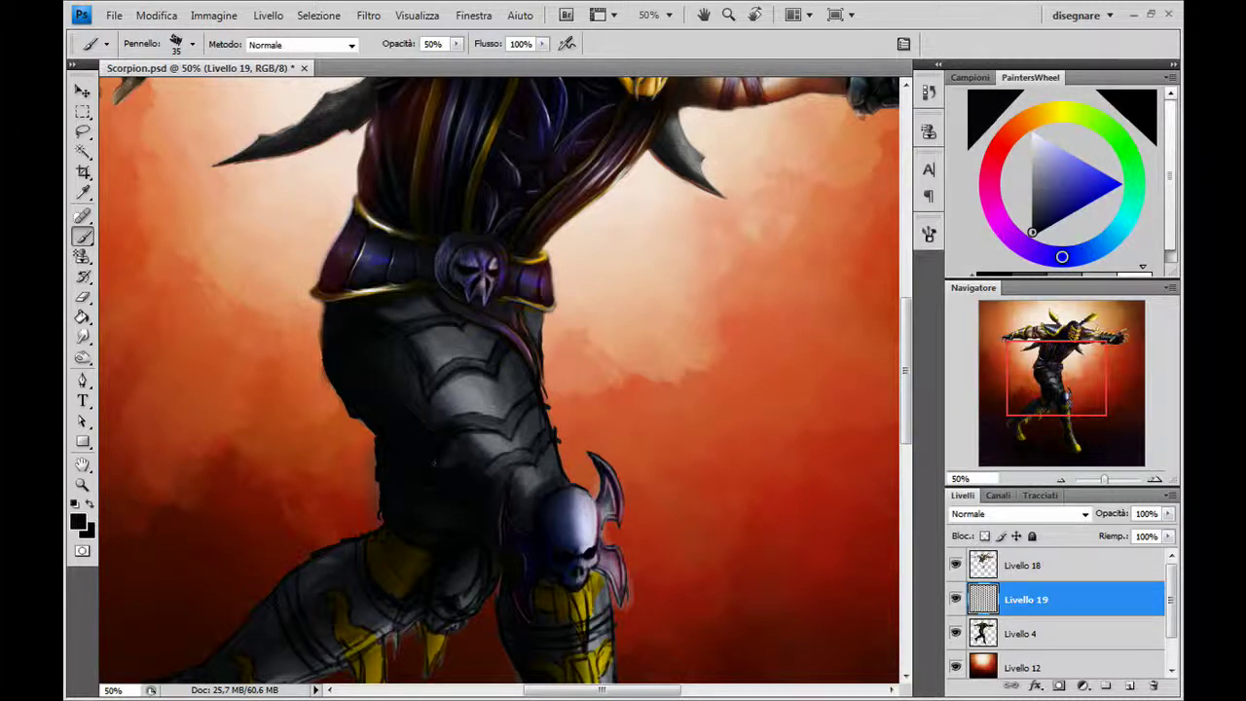
alt+click(453, 454)
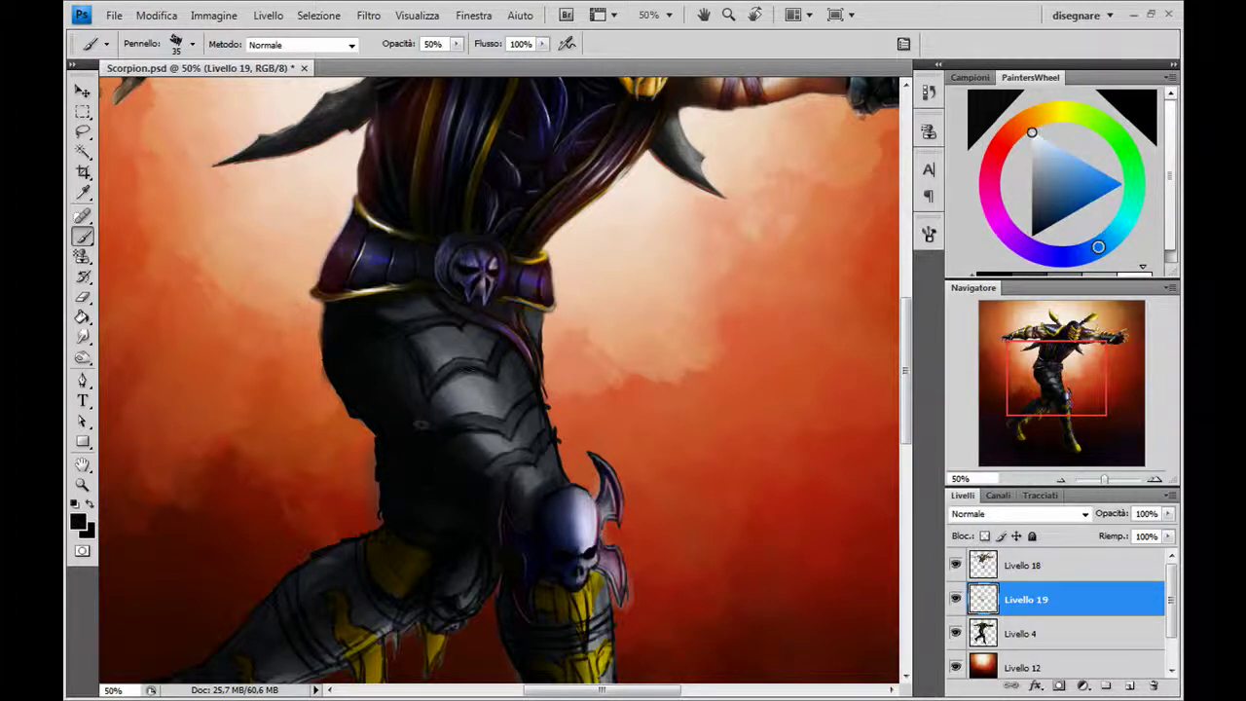
drag(420, 425, 444, 482)
Paint darker strokes near the belt and dark lines along the armour edge, cycling grey tones
alt+click(399, 385)
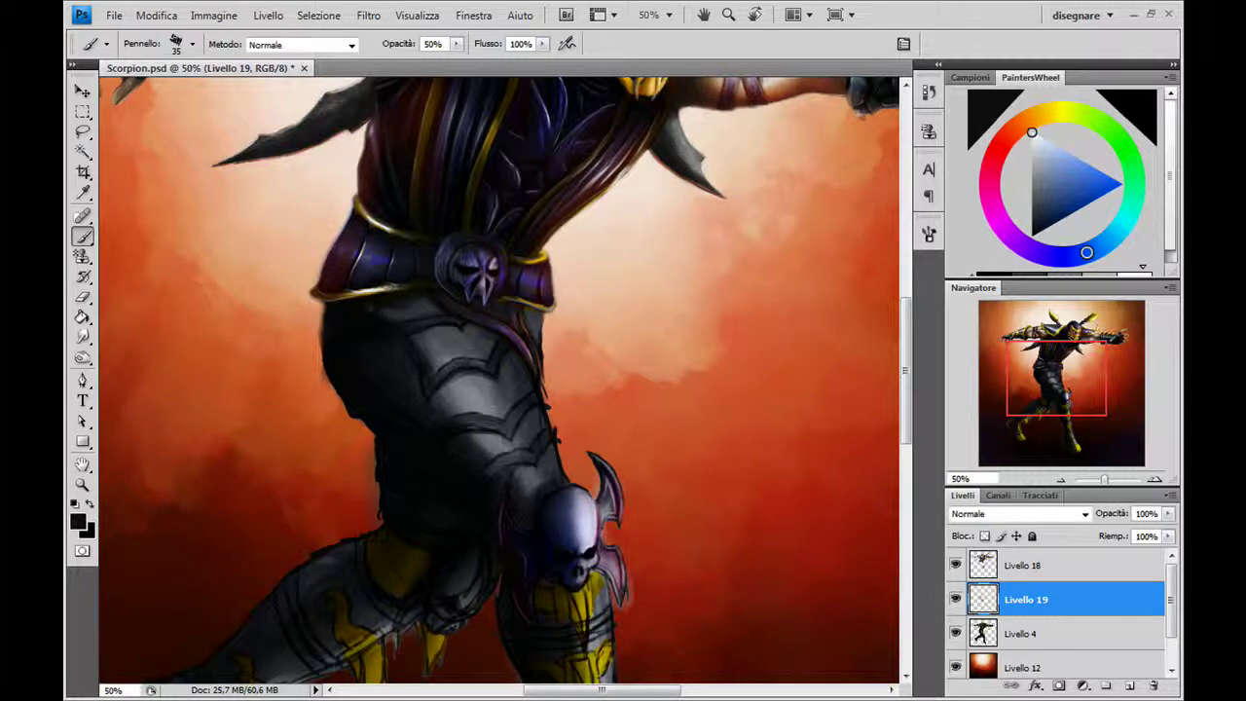
alt+click(372, 298)
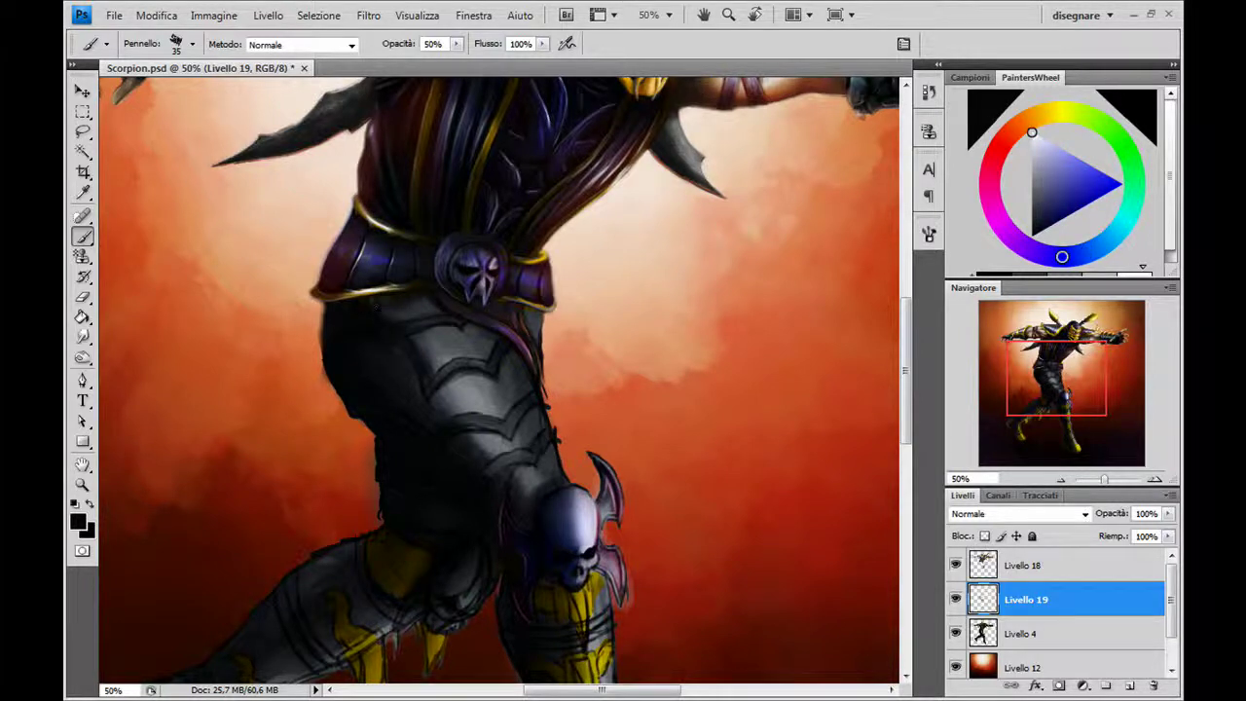
drag(381, 302, 391, 304)
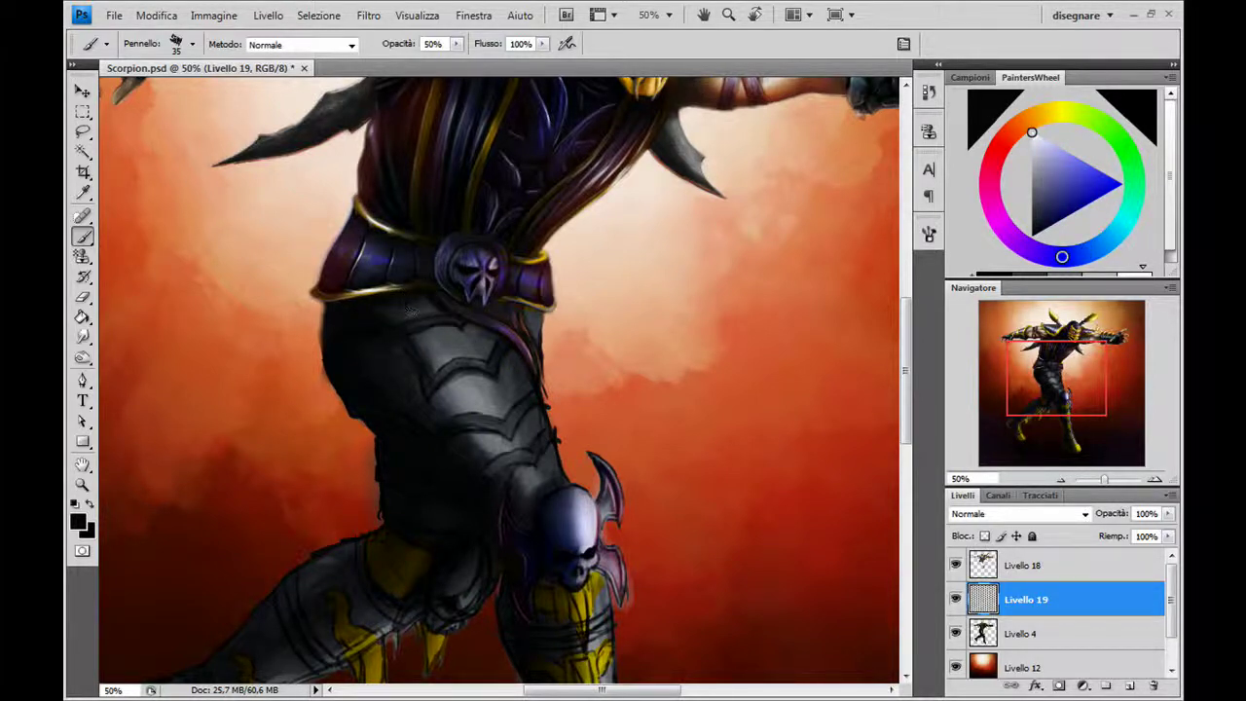
drag(415, 299, 434, 292)
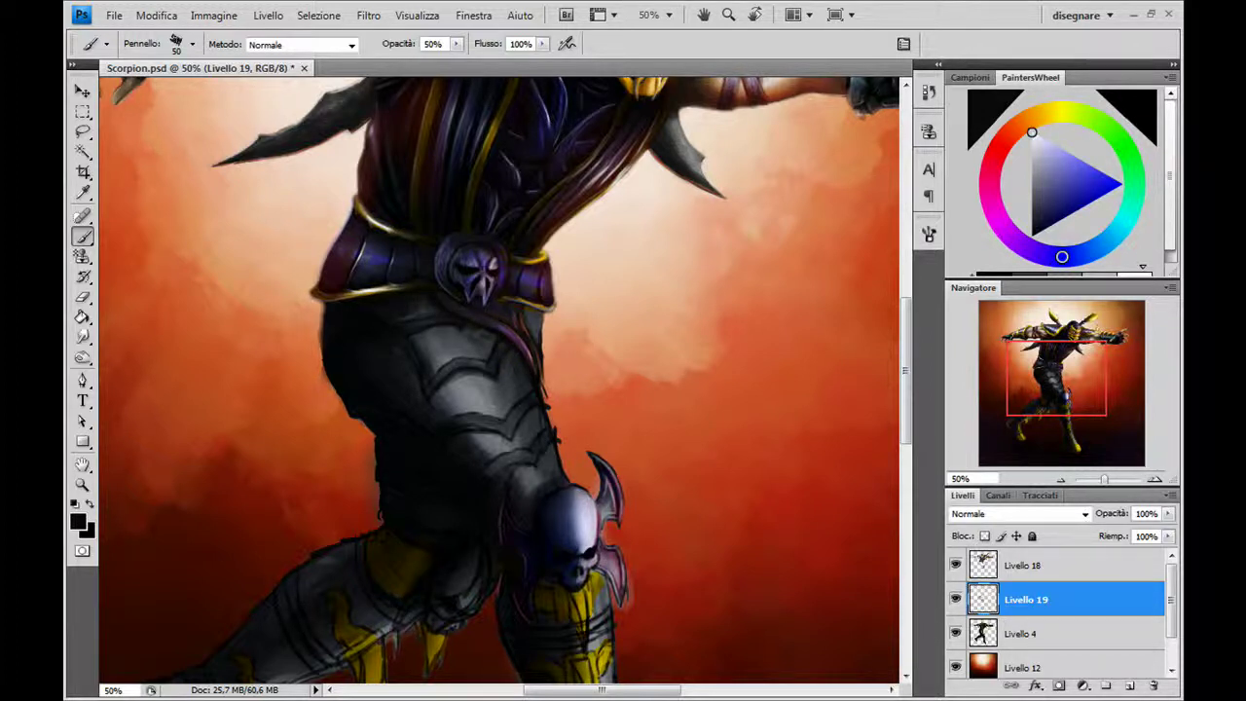
drag(530, 405, 555, 446)
alt+click(540, 420)
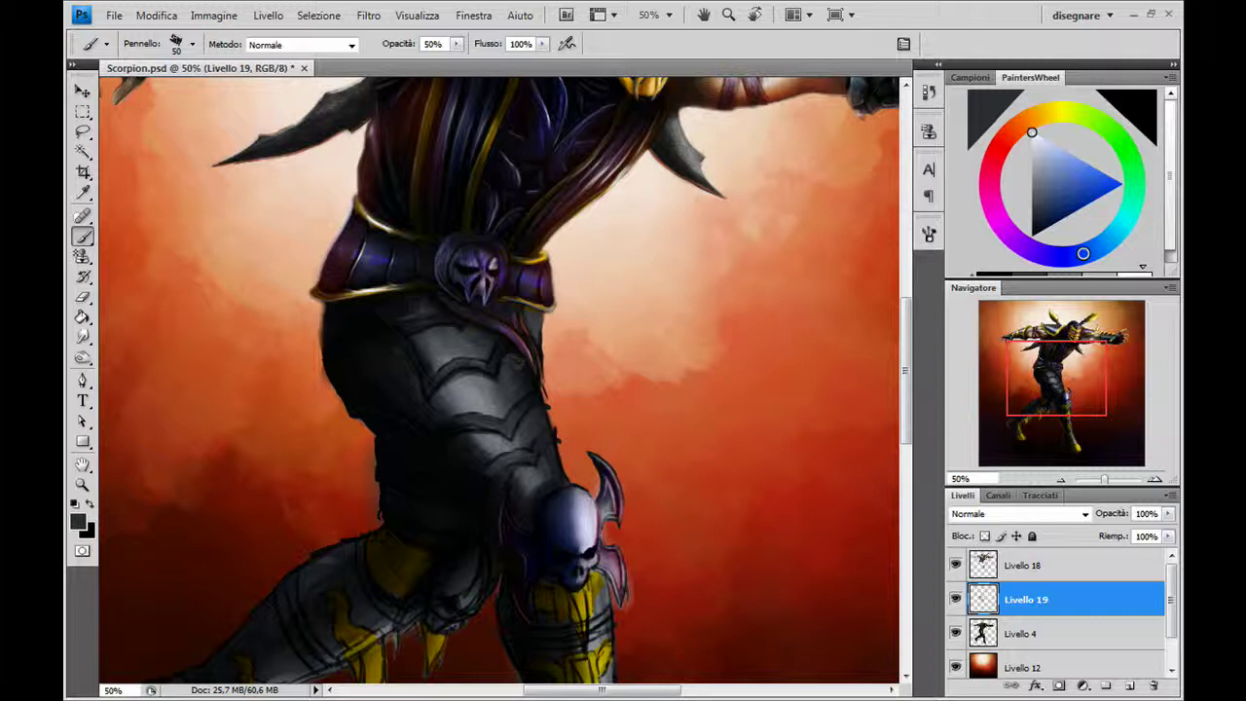
alt+click(473, 389)
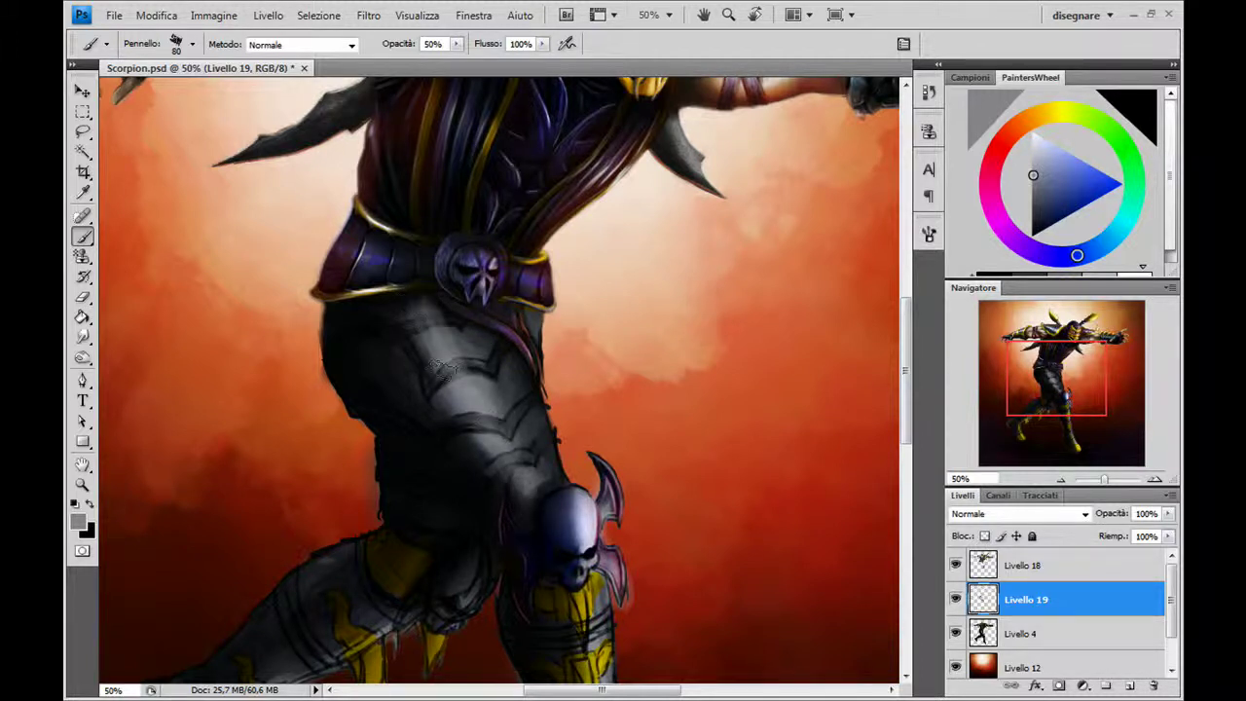
alt+click(409, 313)
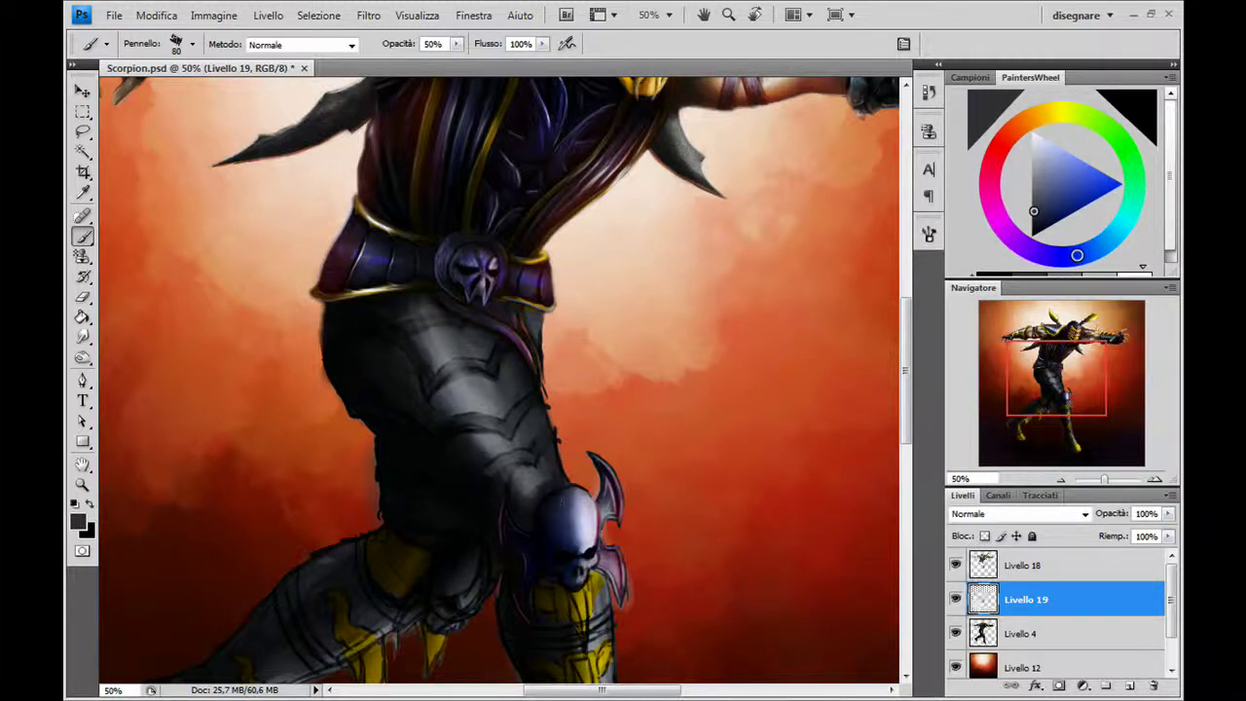
alt+click(457, 402)
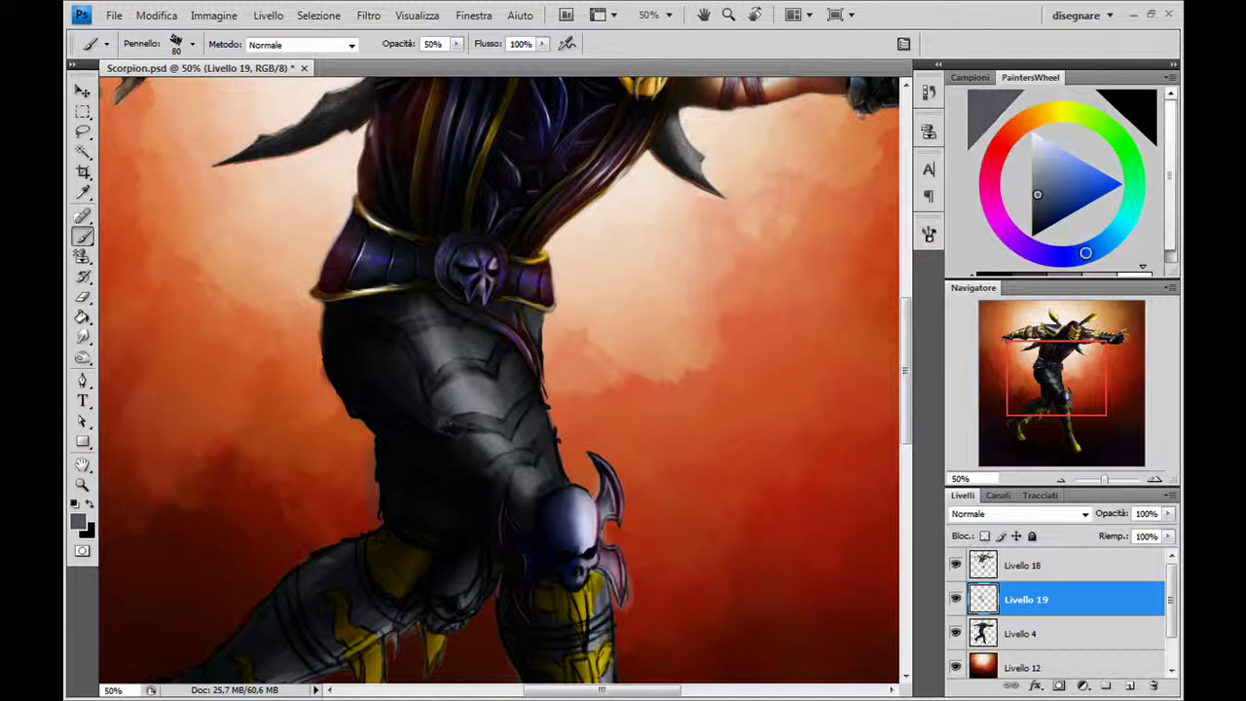
Paint a grey stroke on the upper-left thigh armour, then zoom out to 12.5%
alt+click(436, 412)
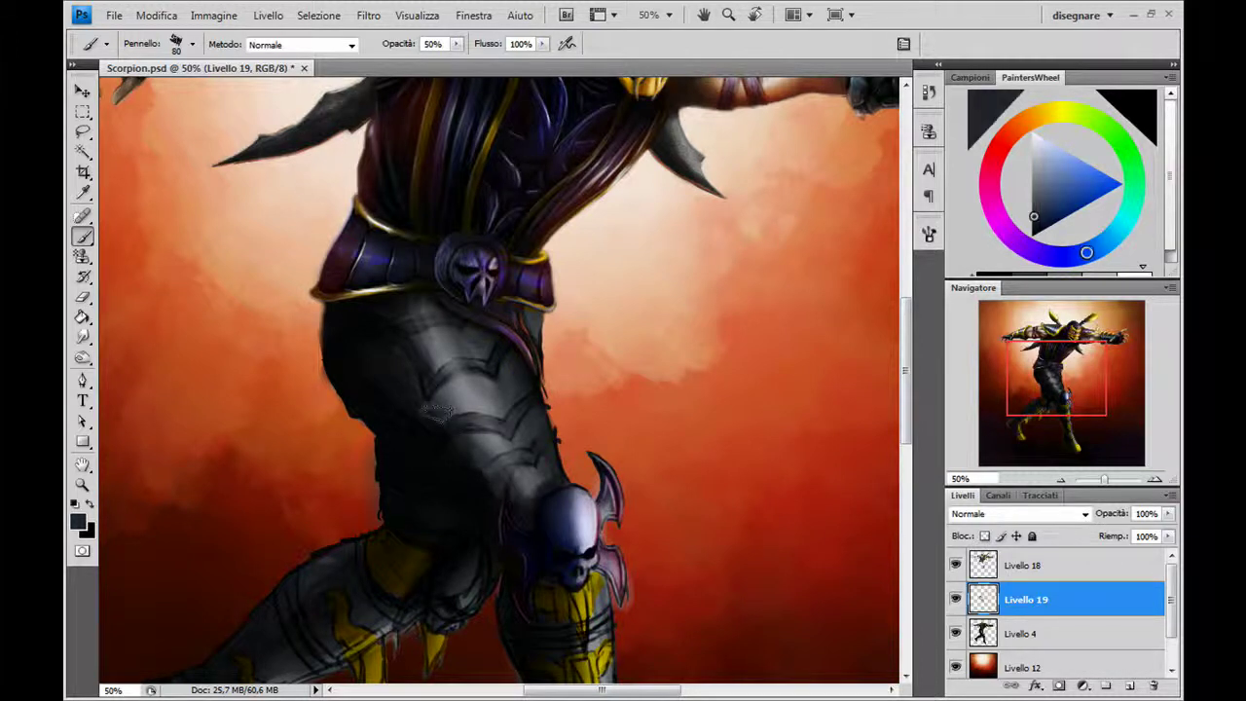
drag(419, 401, 362, 322)
click(1063, 479)
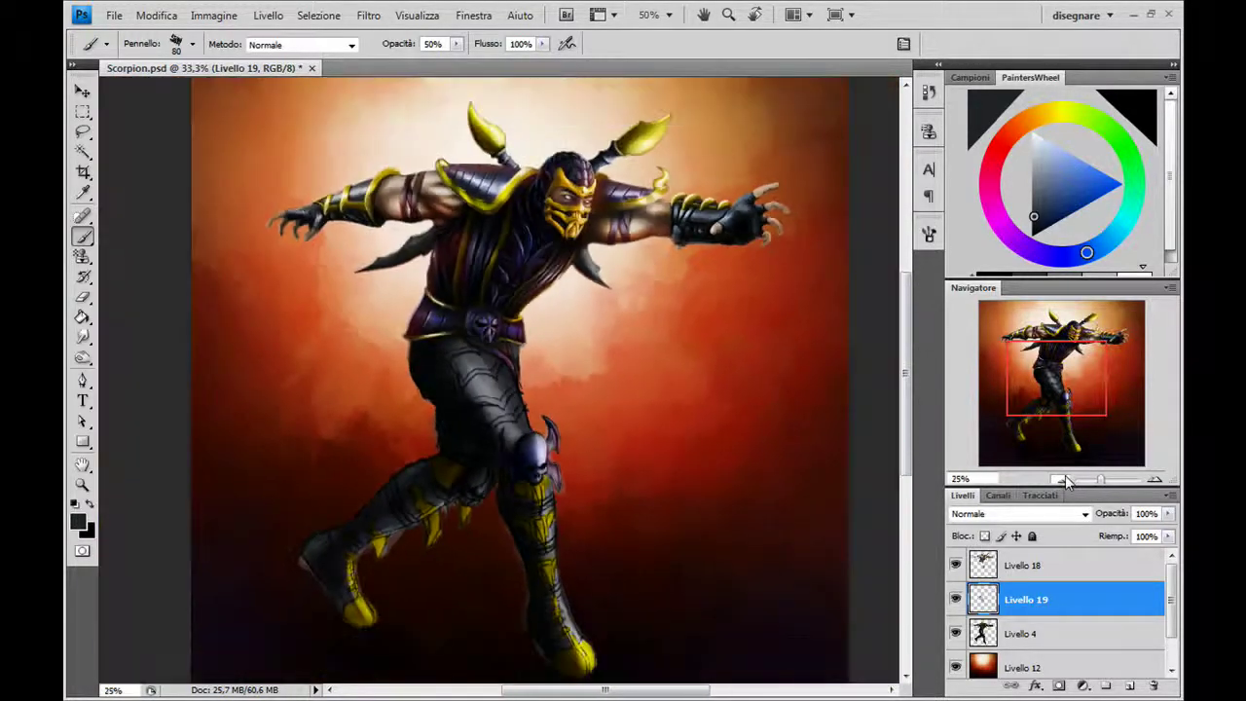
click(1060, 478)
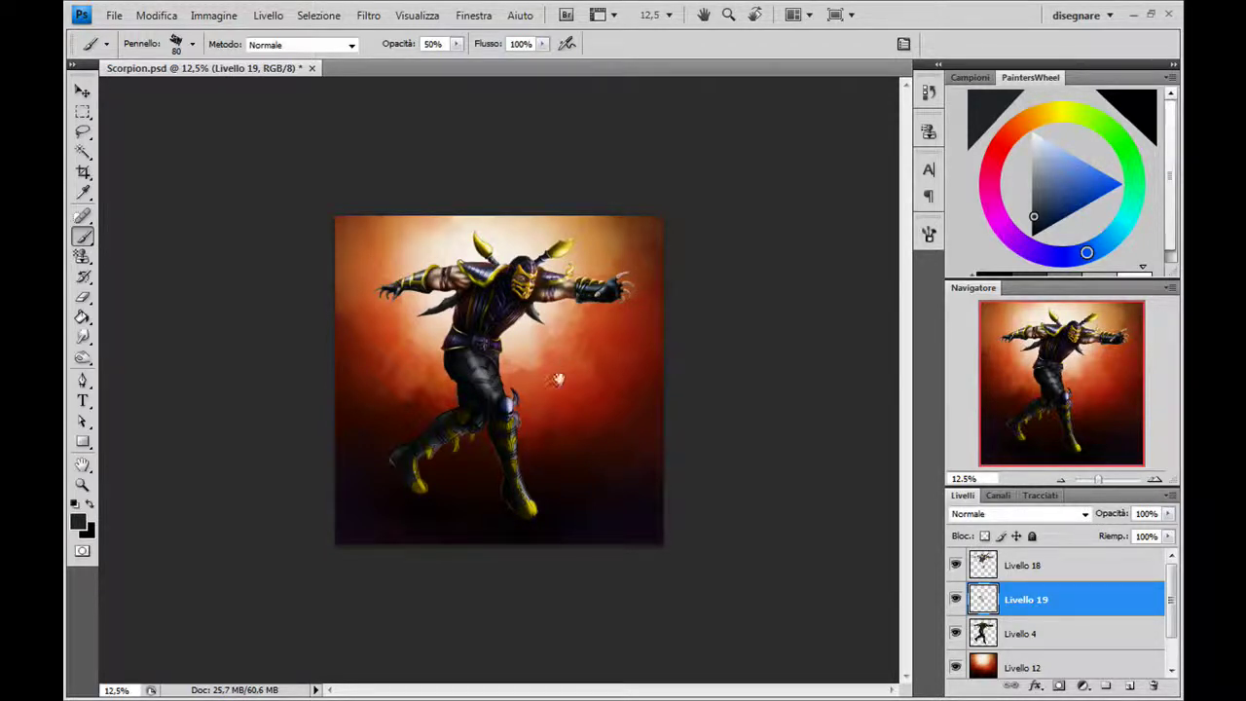
Paint dark navy over the legs in Colore brush mode, then restore Normale mode
click(277, 45)
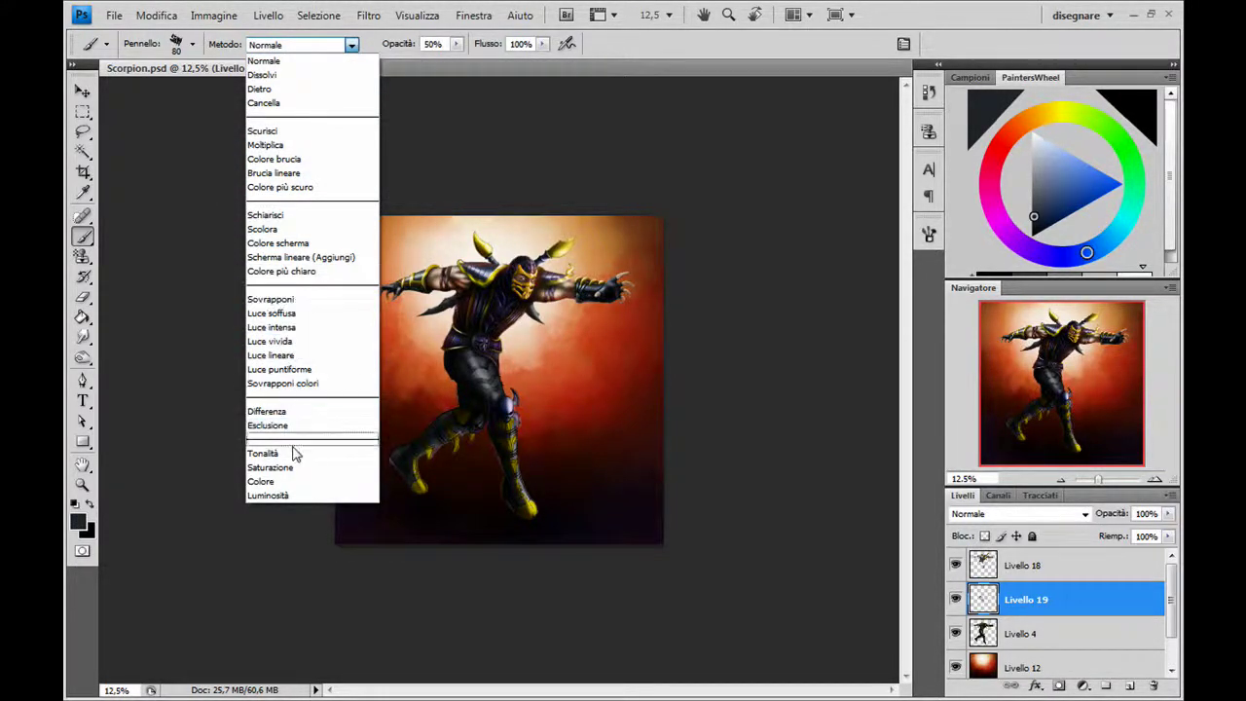
click(303, 484)
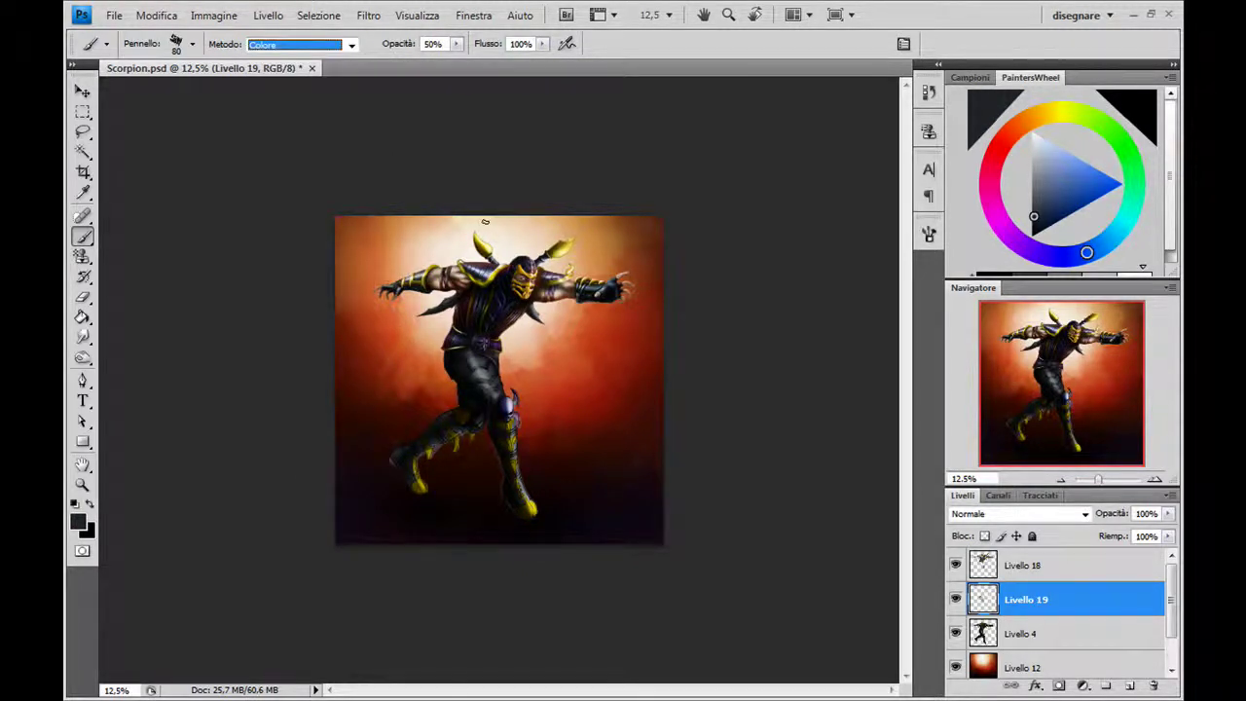
click(1046, 225)
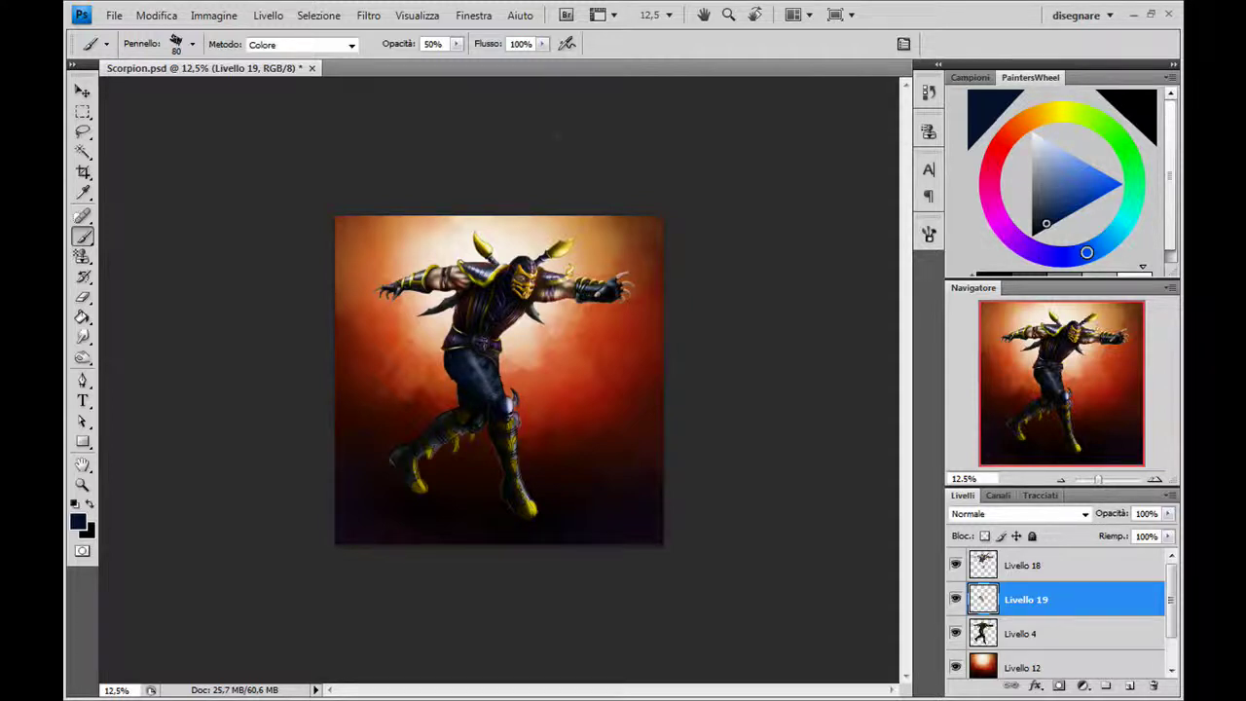
click(302, 45)
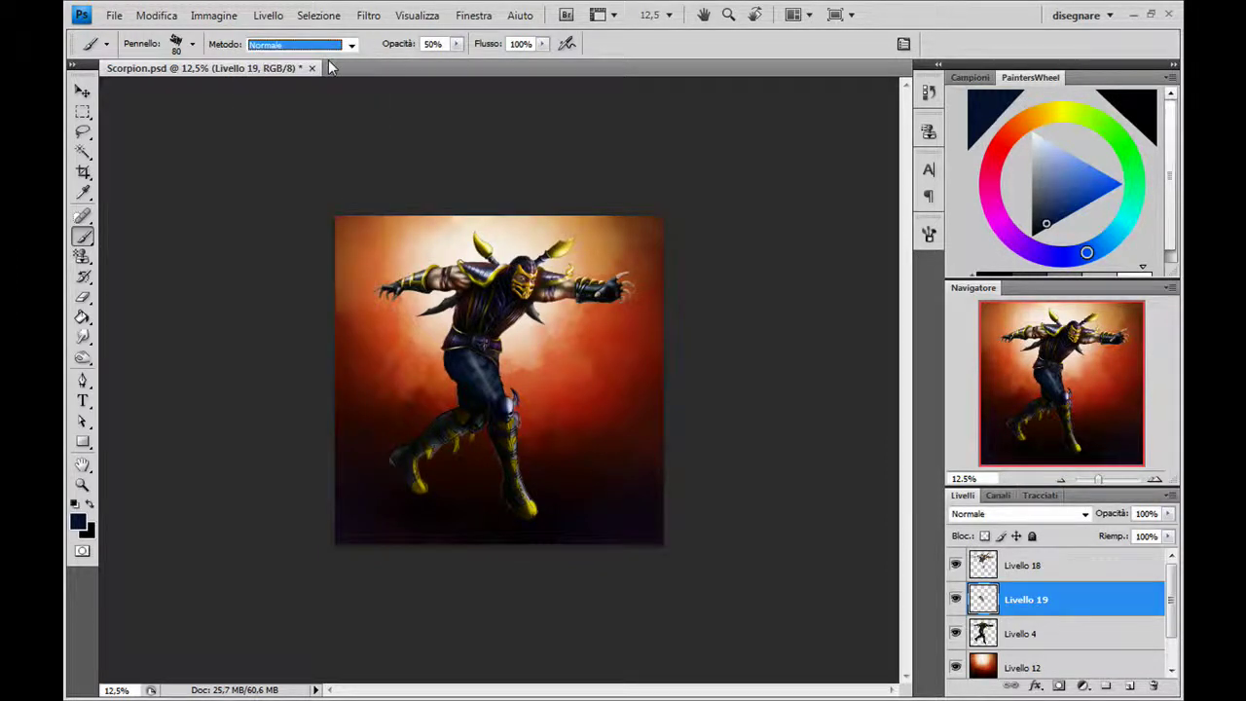
Pick a light blue-grey painting colour and enlarge the brush to 150
click(458, 366)
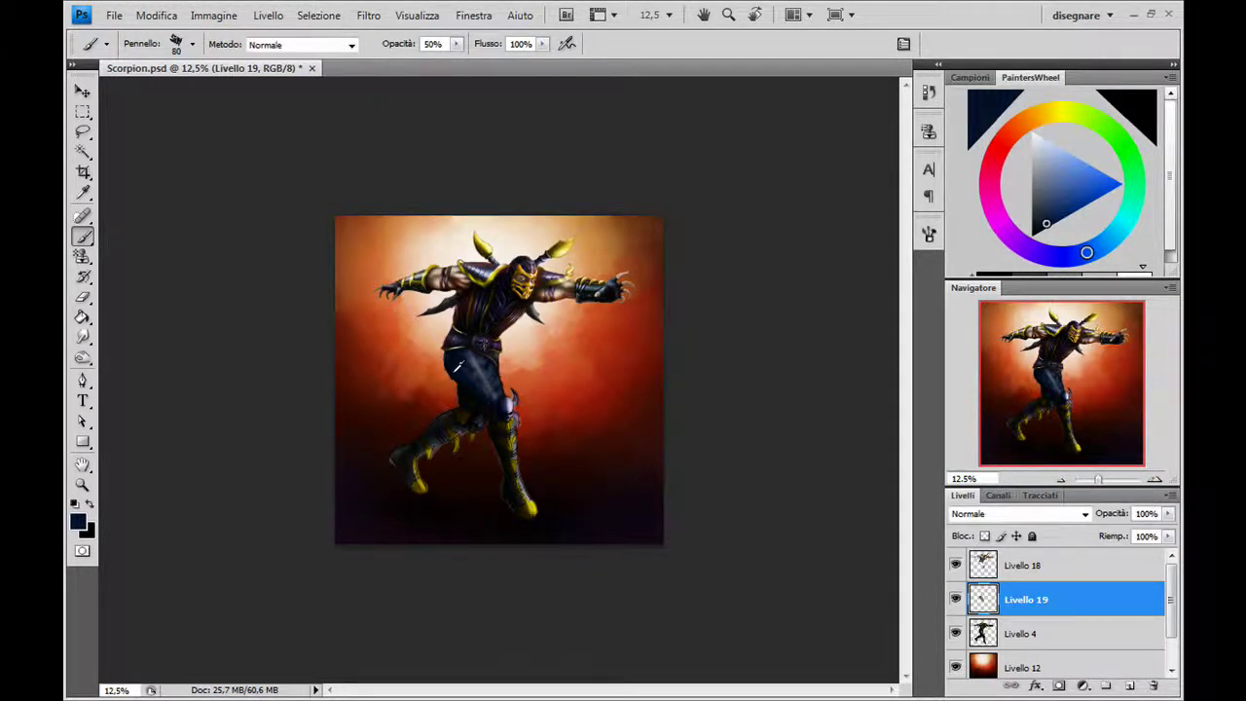
drag(457, 366, 616, 332)
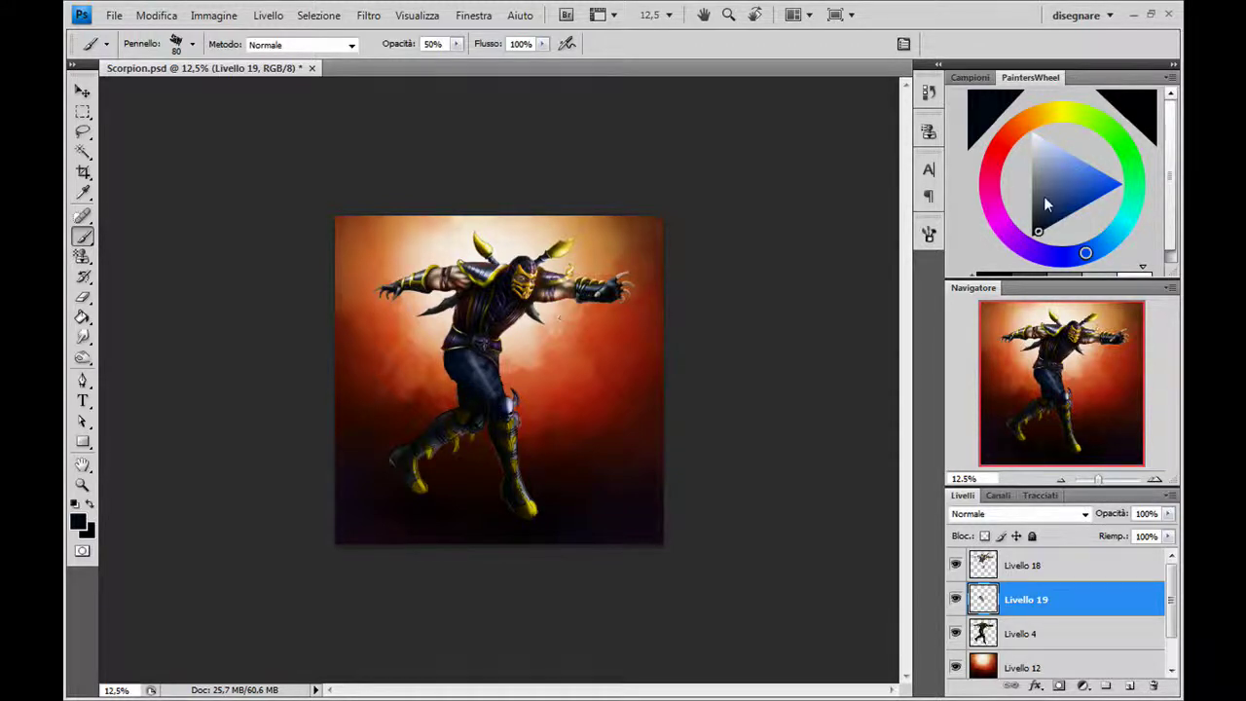
drag(1043, 195, 1050, 172)
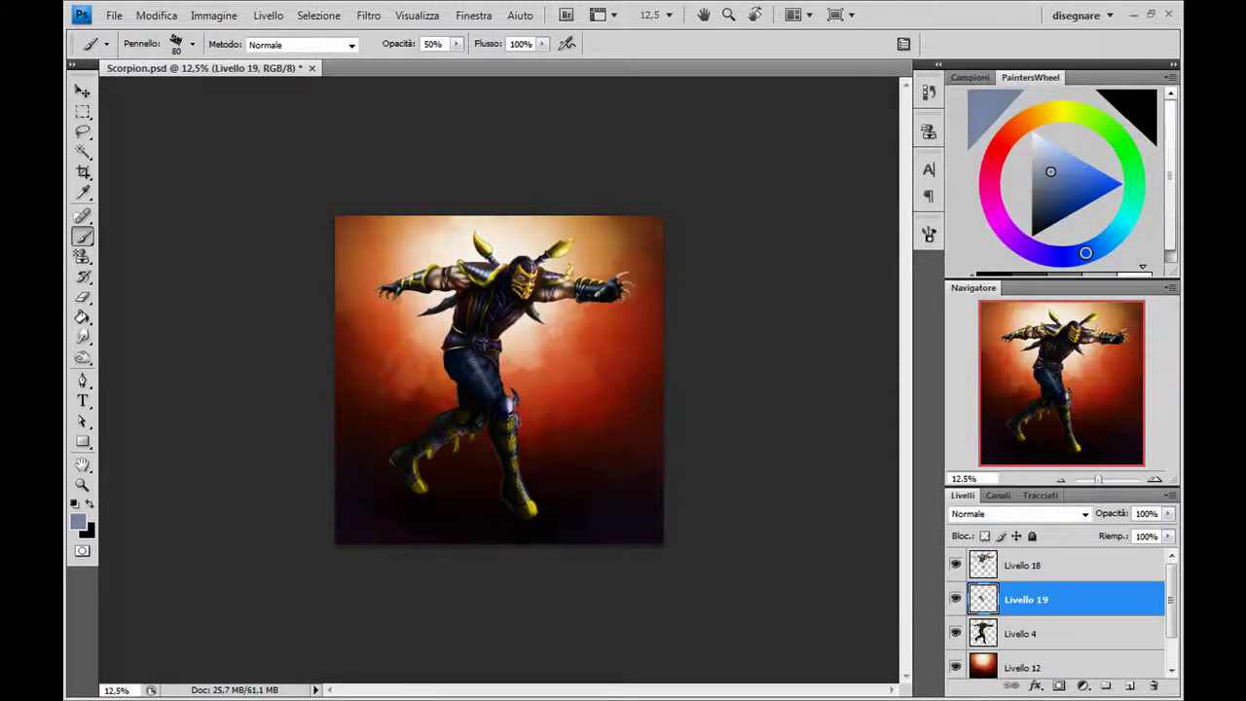
key(bracketright)
Zoom to 50% on the legs and soften the upper thigh shading
click(1154, 479)
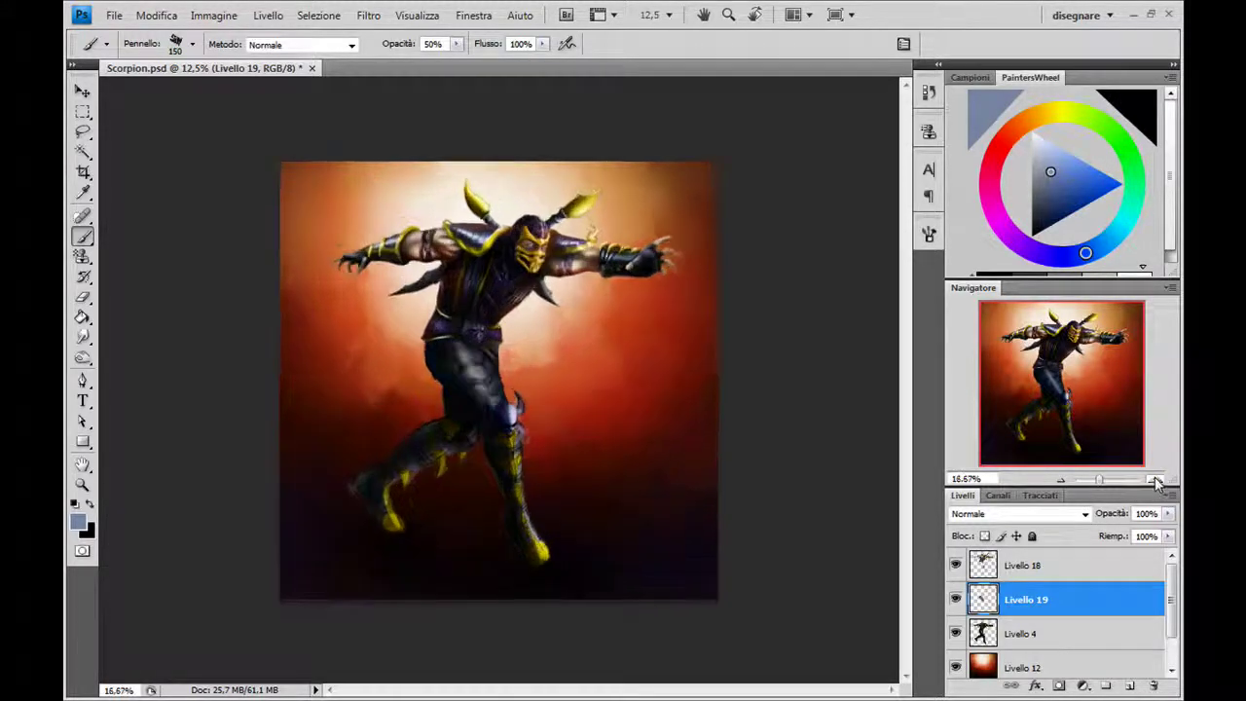
click(1155, 479)
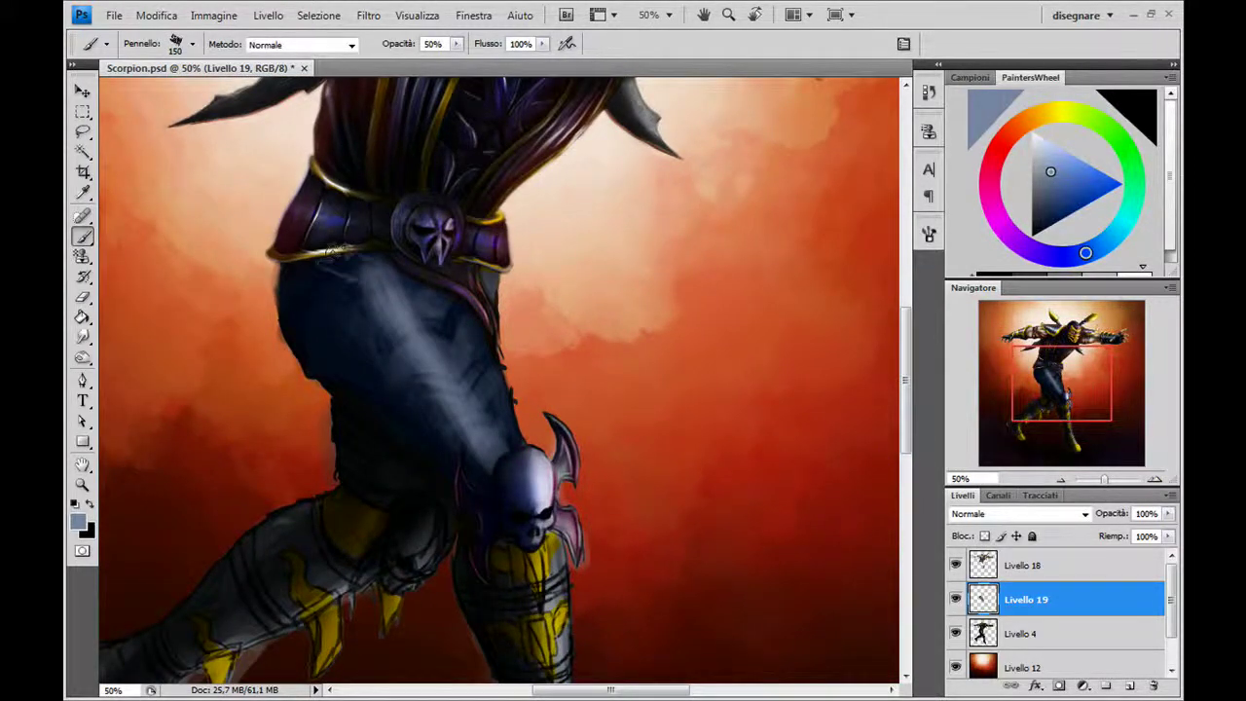
alt+click(359, 273)
drag(360, 302, 381, 351)
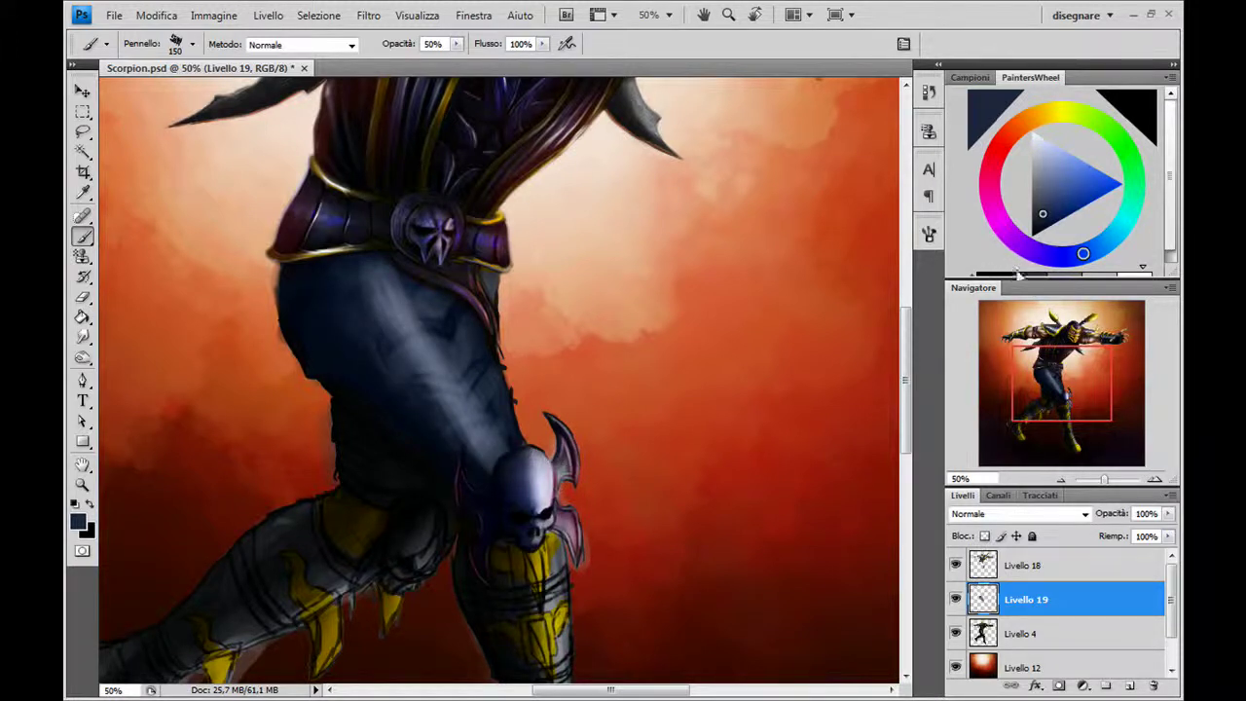
click(1001, 274)
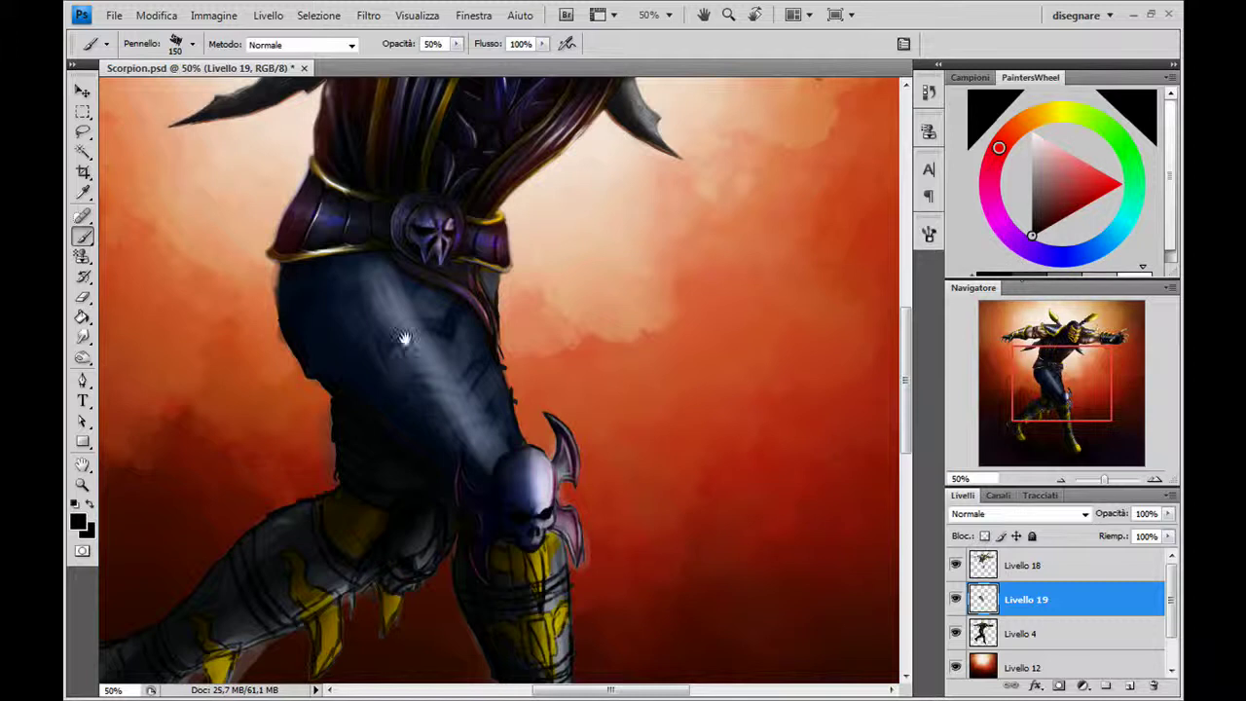
With a smaller black brush, darken the upper thigh and draw fine plate lines toward the knee
drag(403, 336, 394, 319)
key(bracketleft)
key(bracketleft)
key(bracketleft)
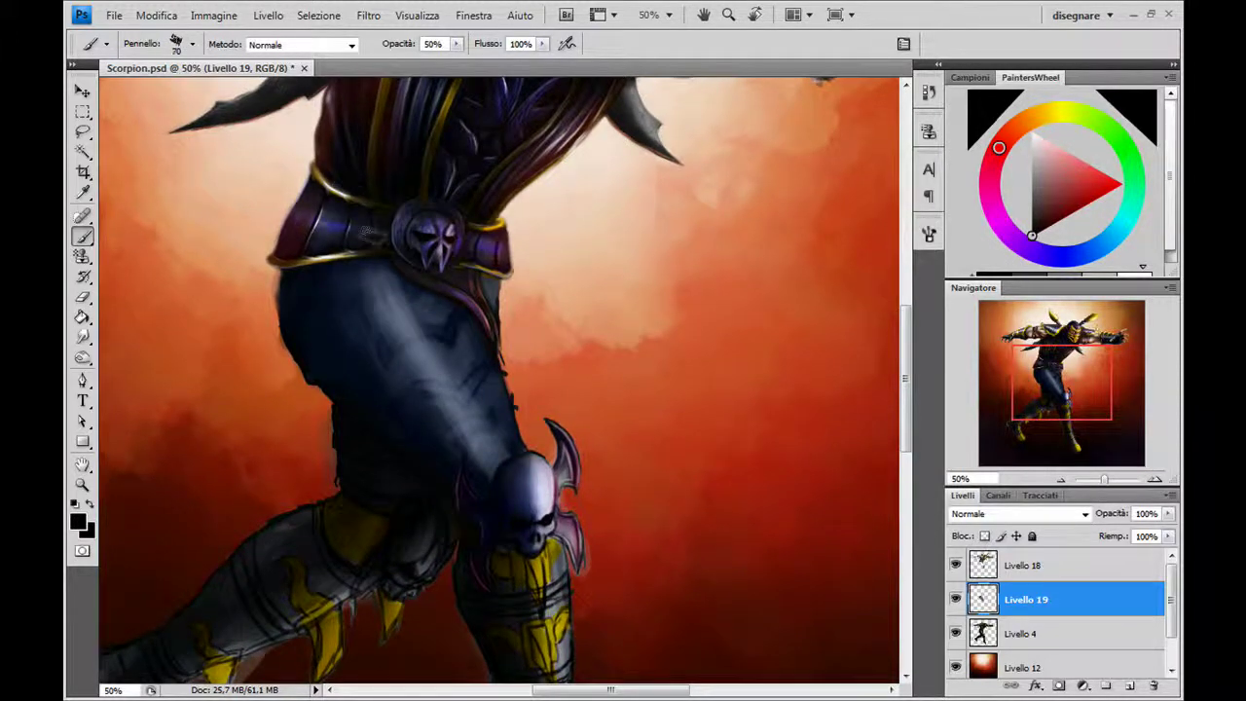
key(bracketleft)
key(bracketleft)
key(bracketleft)
key(bracketleft)
key(bracketleft)
key(bracketleft)
drag(406, 275, 426, 286)
key(bracketleft)
key(bracketleft)
key(bracketleft)
key(bracketleft)
drag(380, 292, 409, 299)
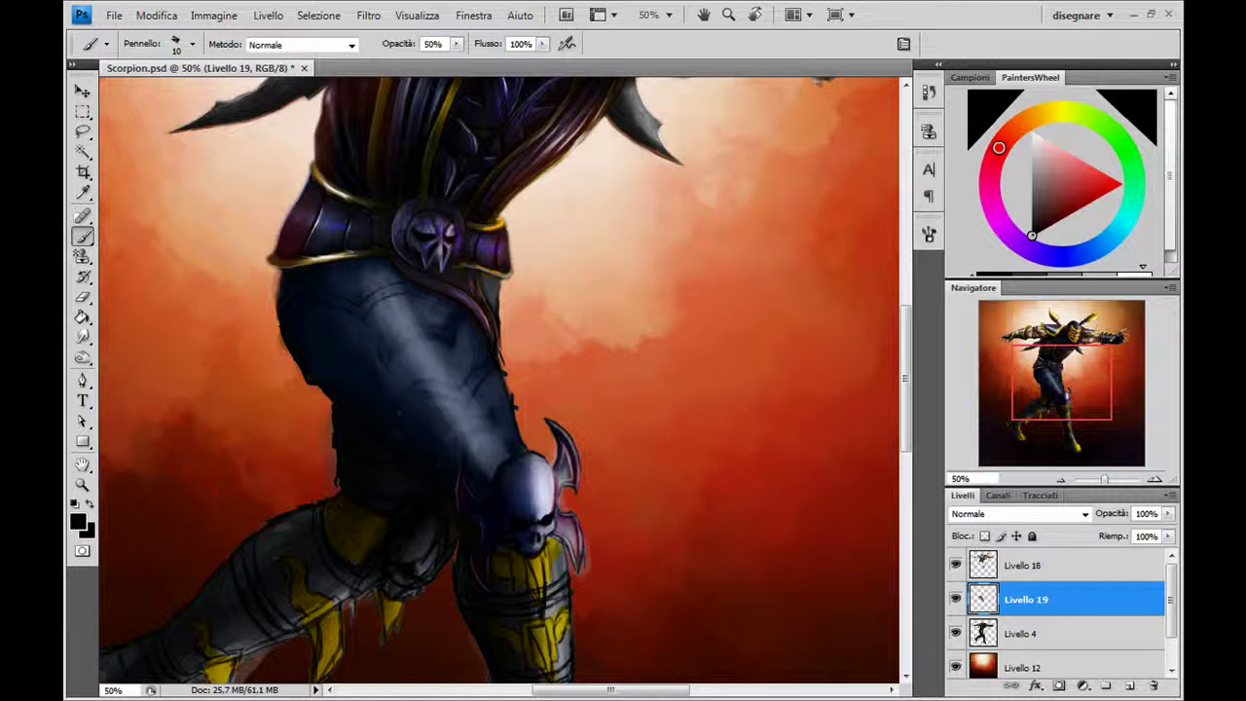
drag(424, 393, 467, 410)
drag(351, 276, 391, 278)
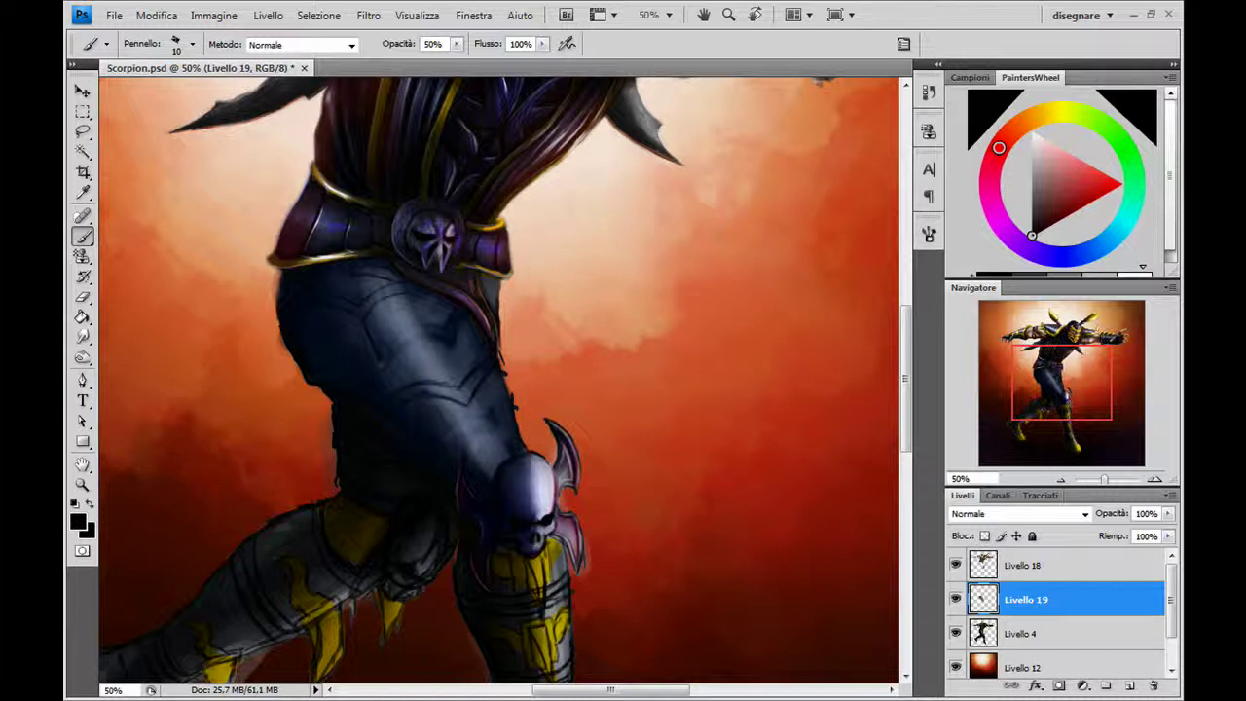
Add faint dark marks on the thigh armour and pick a dark blue paint colour
drag(394, 352, 428, 344)
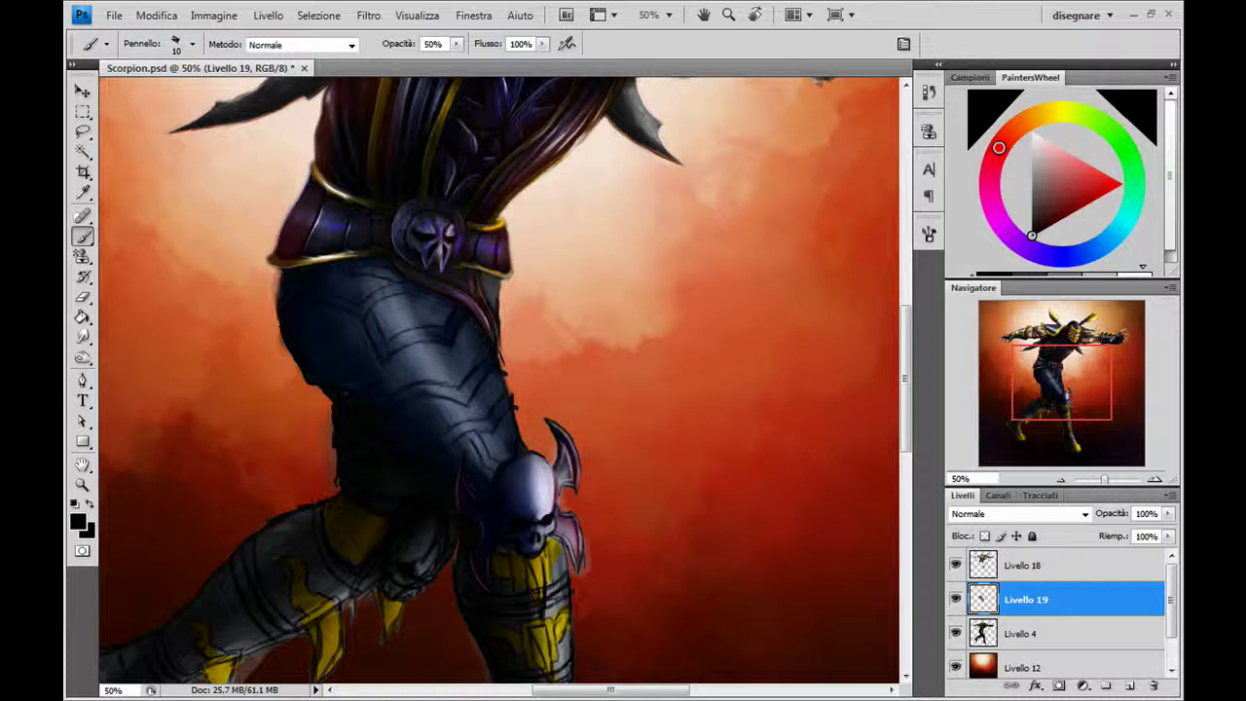
scroll(357, 404, down, 1)
alt+click(354, 400)
Paint a faint stroke along the leg's left edge, then sample the armour's blue-grey for 4% smudging
key(bracketright)
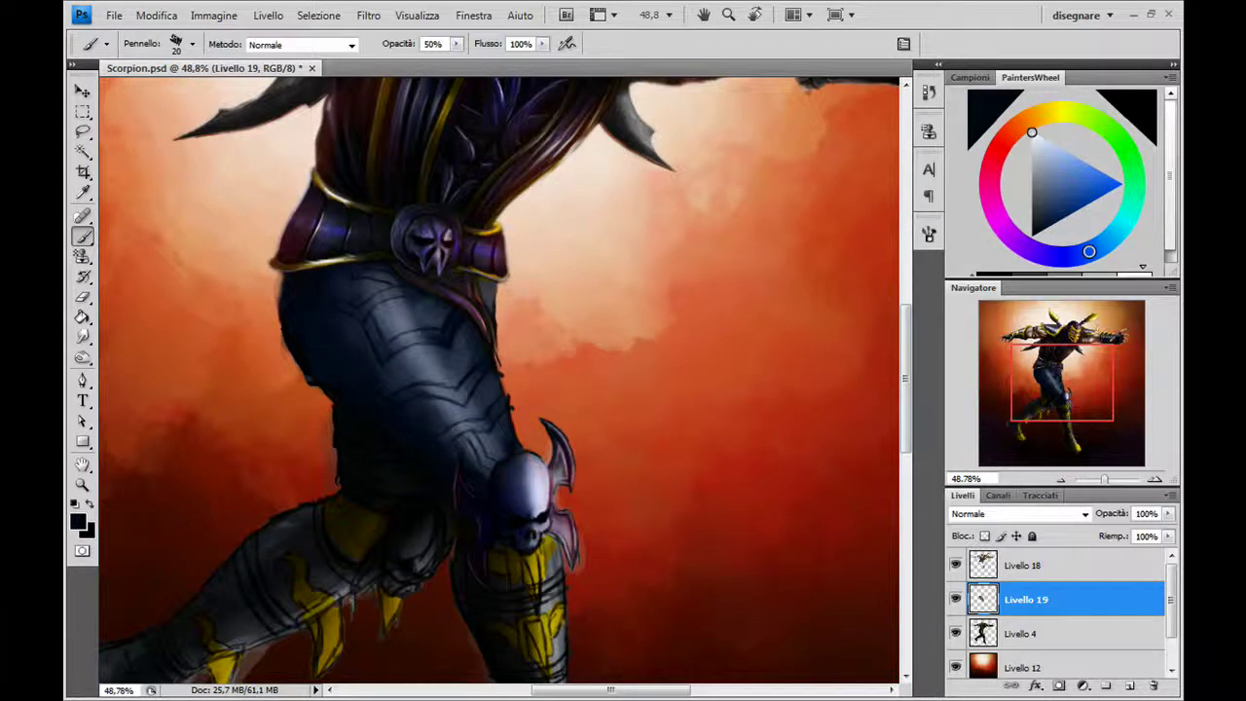
drag(291, 345, 286, 283)
alt+click(460, 350)
key(r)
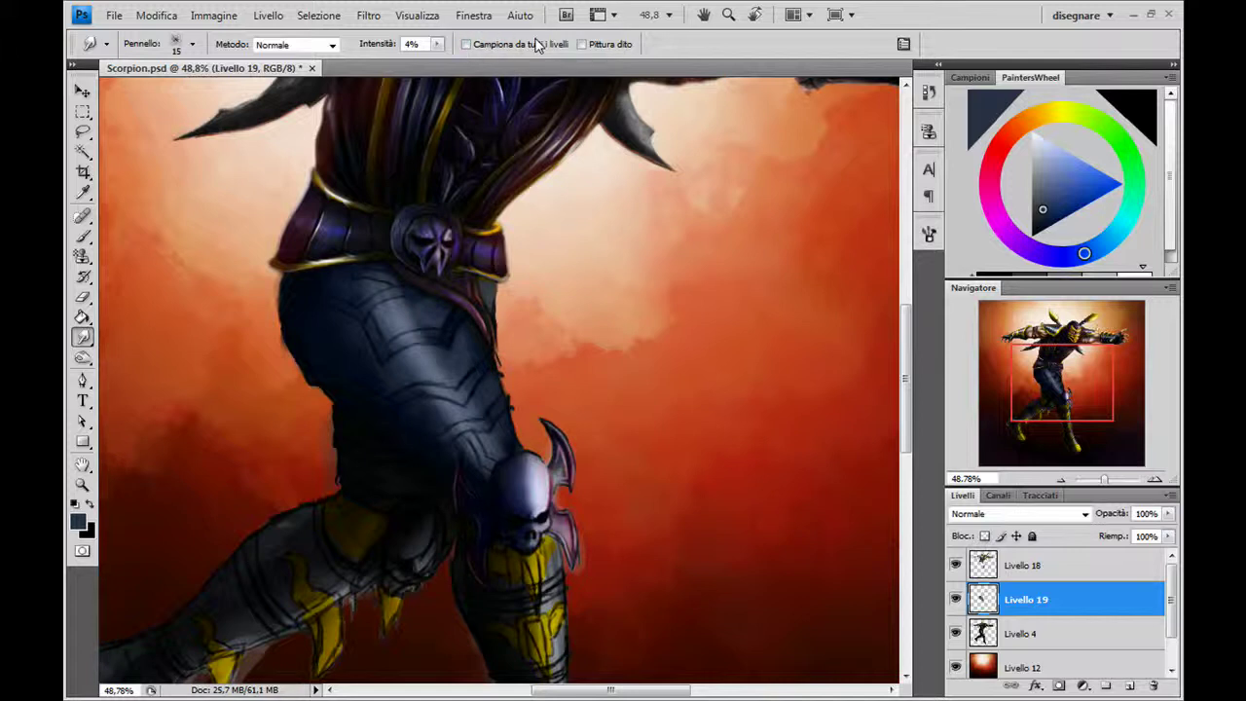
Enable sampling from all layers and smudge the thigh armour strokes in several short passes
click(481, 46)
key(bracketright)
mouse_move(449, 362)
mouse_down()
mouse_move(458, 348)
mouse_move(479, 370)
mouse_up()
key(bracketleft)
key(bracketright)
mouse_move(382, 352)
mouse_down()
mouse_move(387, 305)
mouse_move(370, 304)
mouse_up()
drag(510, 429, 465, 453)
drag(474, 455, 445, 454)
Return to the Brush with a near-white colour at 30% opacity, undoing the last lower-leg edit
click(85, 237)
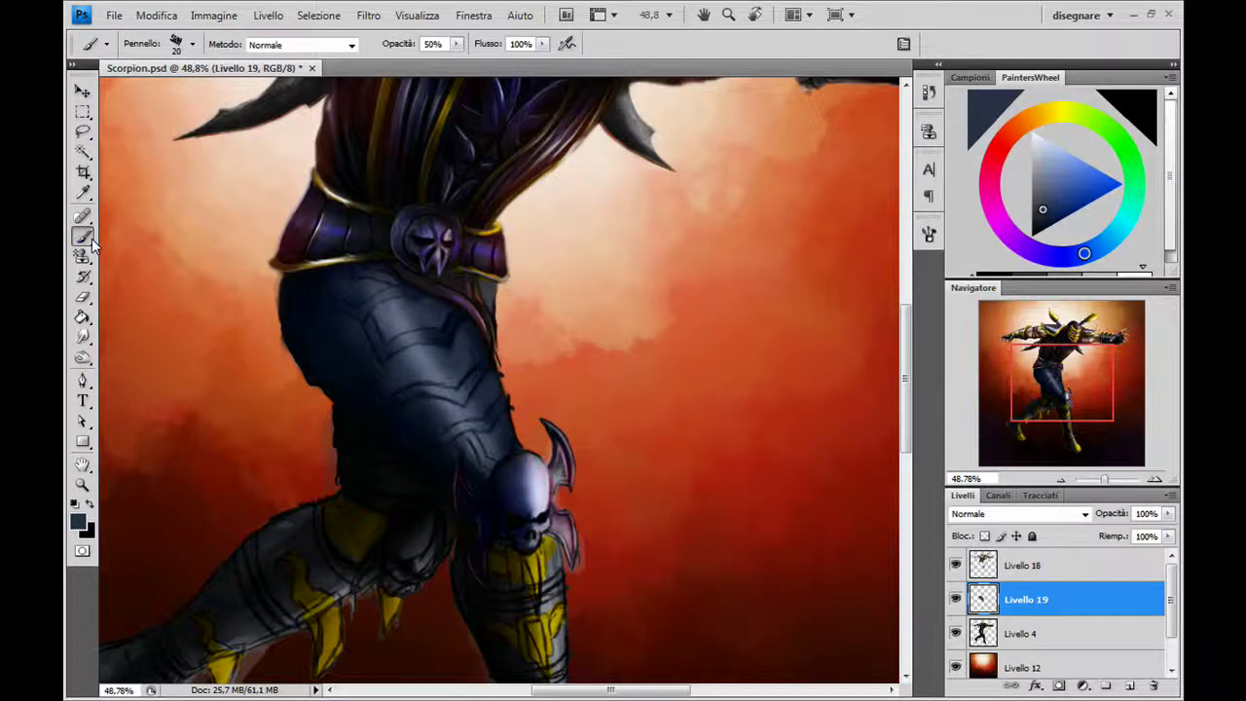
click(1037, 134)
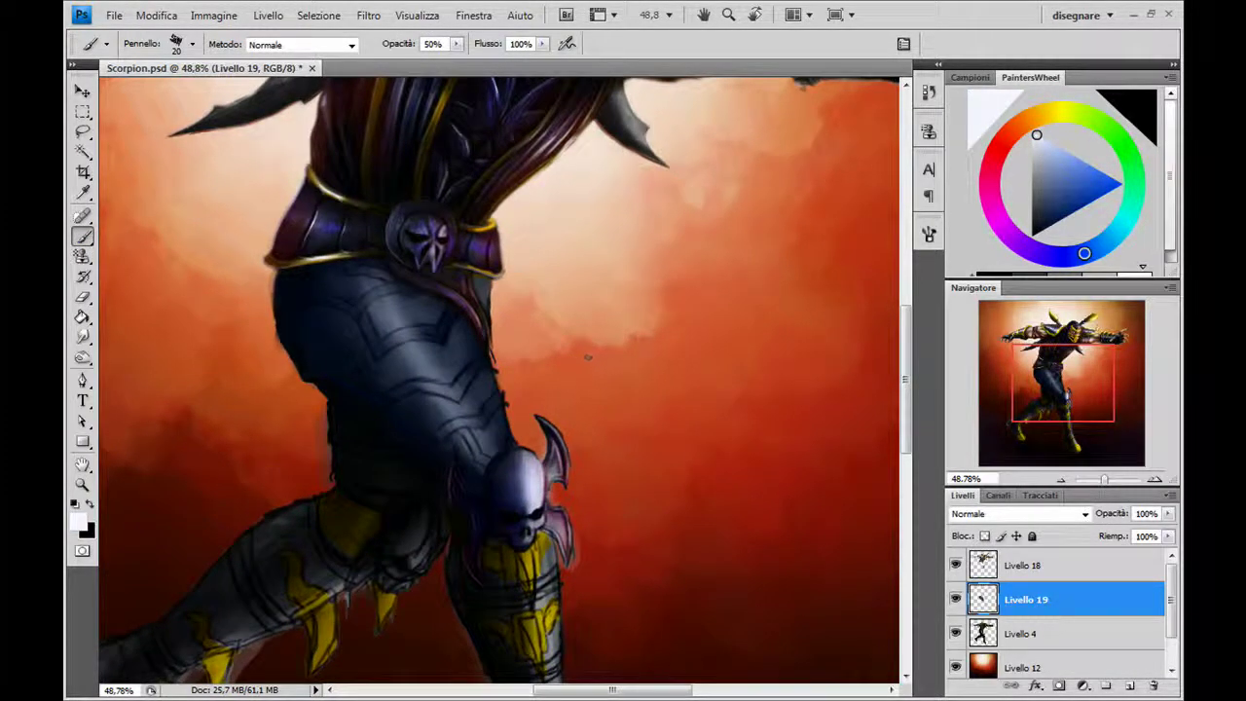
key(3)
key(ctrl+z)
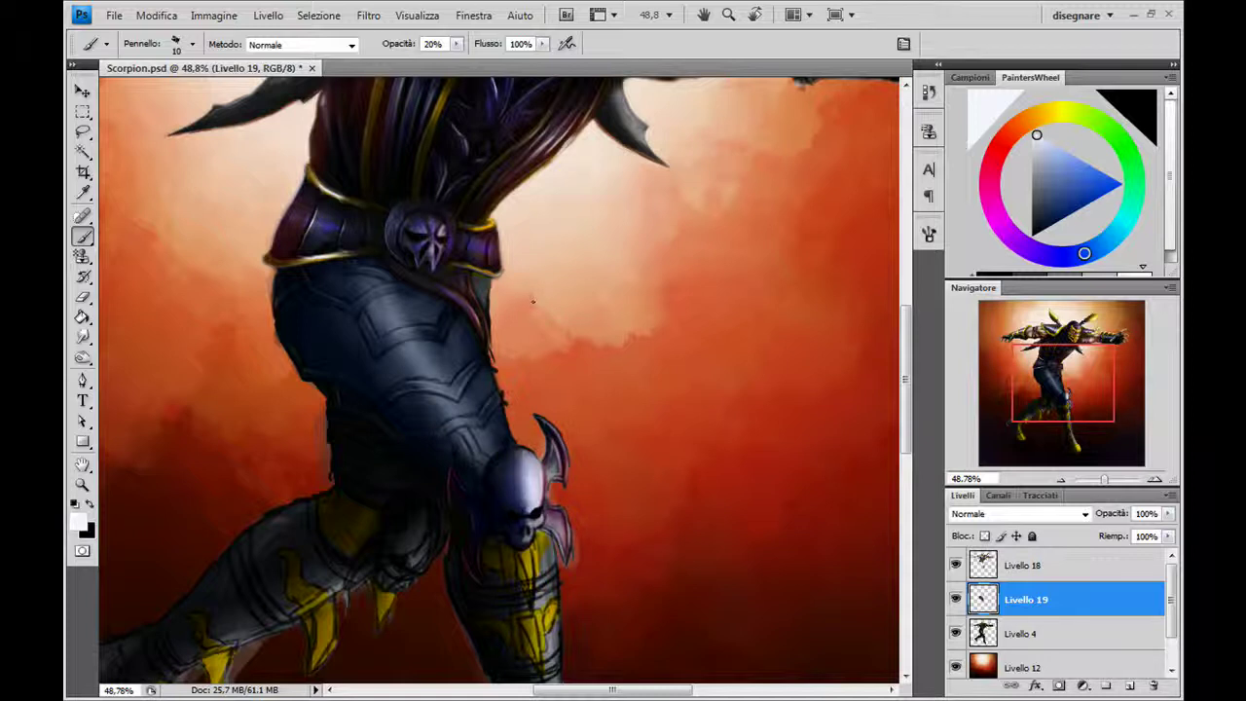
Set the brush to the background's orange in Colore scherma blending mode
alt+click(613, 395)
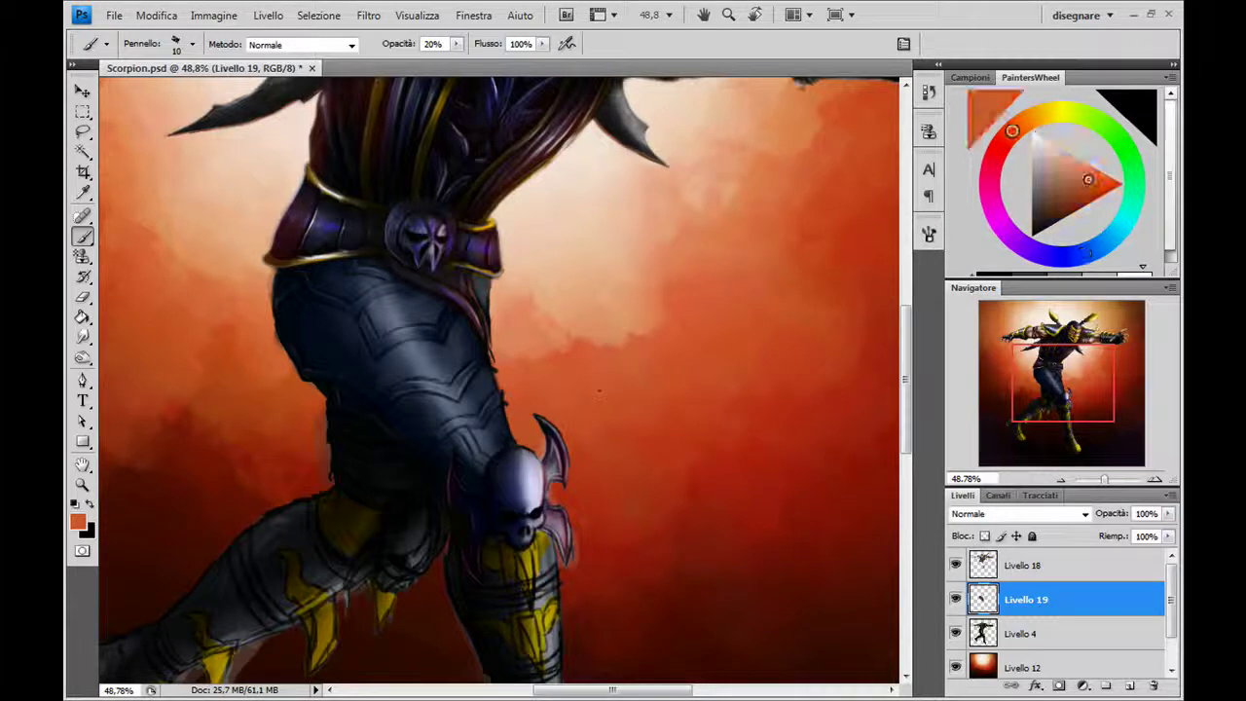
click(302, 45)
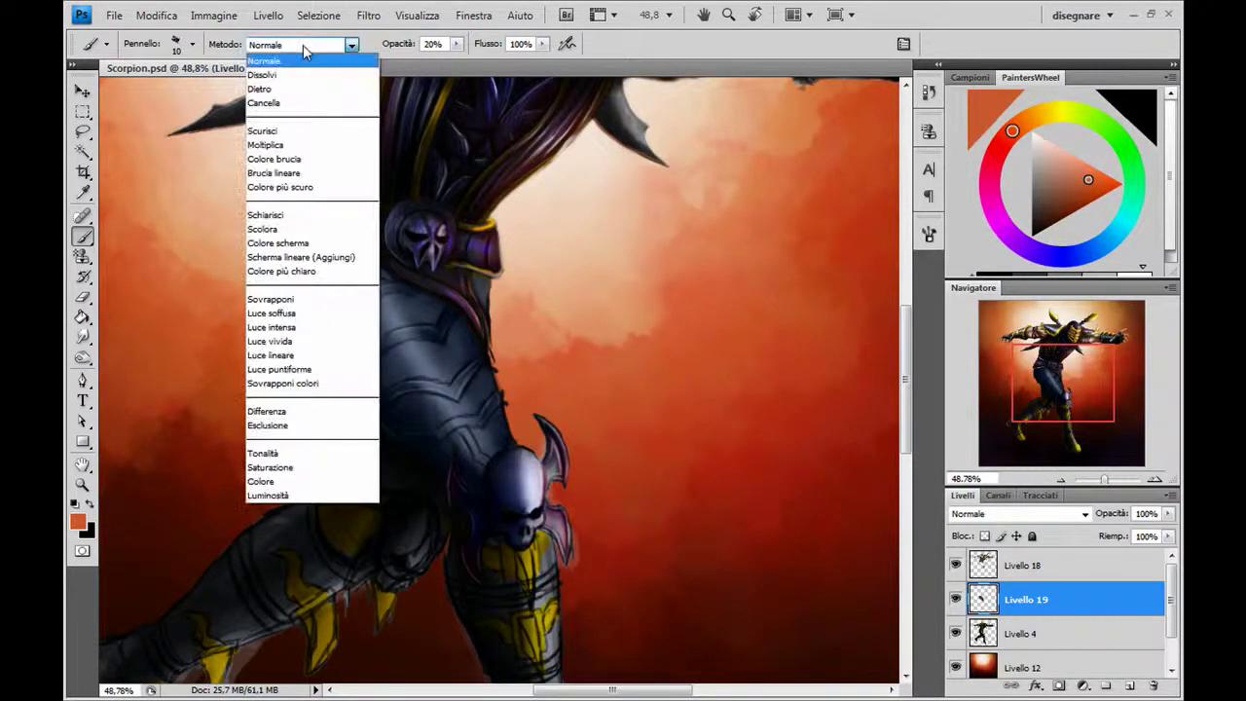
click(327, 241)
key(Return)
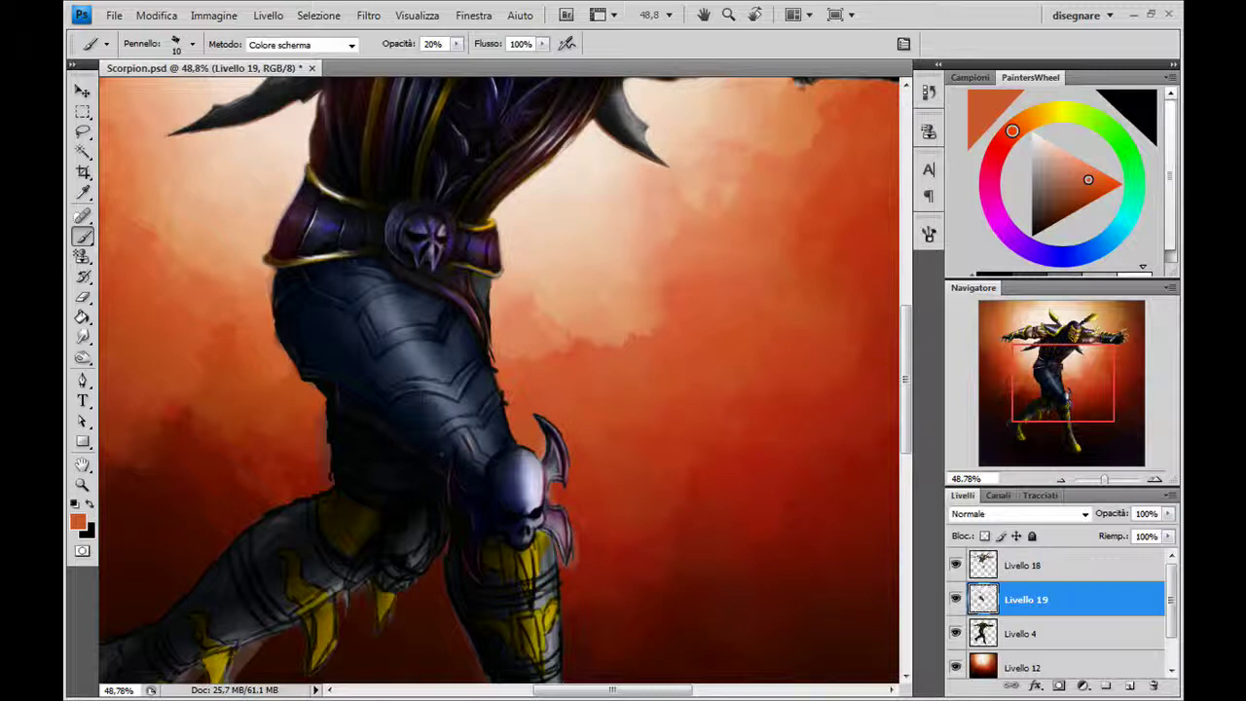
Paint orange glow highlights along the leg's left edge and upper-left thigh, enlarging the brush to about 100
key(bracketright)
key(bracketright)
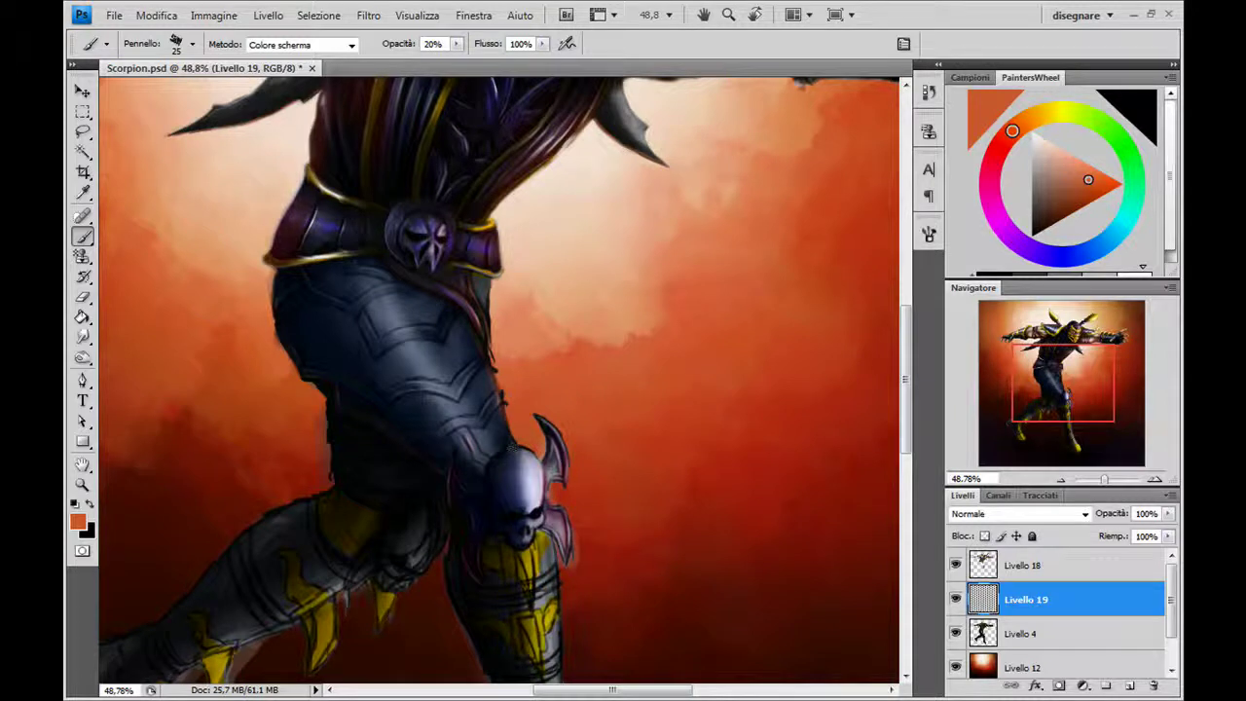
key(bracketright)
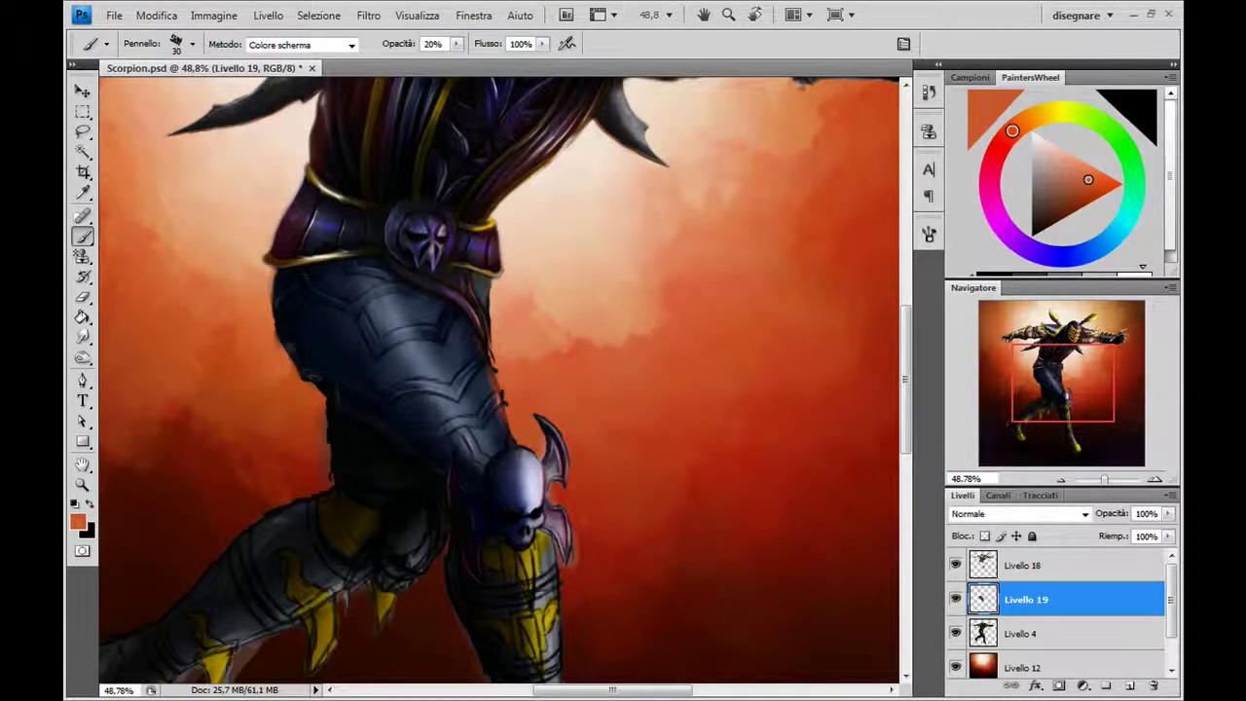
drag(280, 281, 337, 400)
key(bracketright)
key(bracketright)
key(bracketright)
key(bracketright)
key(bracketright)
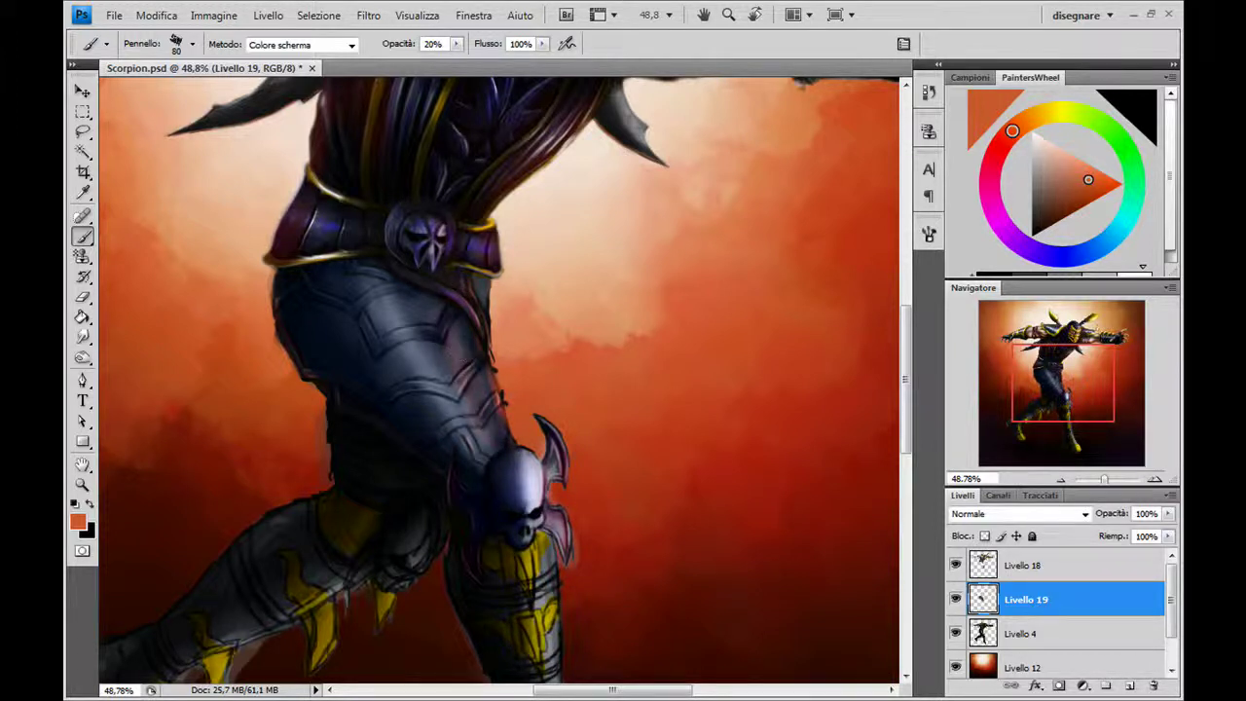
drag(506, 444, 451, 323)
key(bracketright)
key(bracketright)
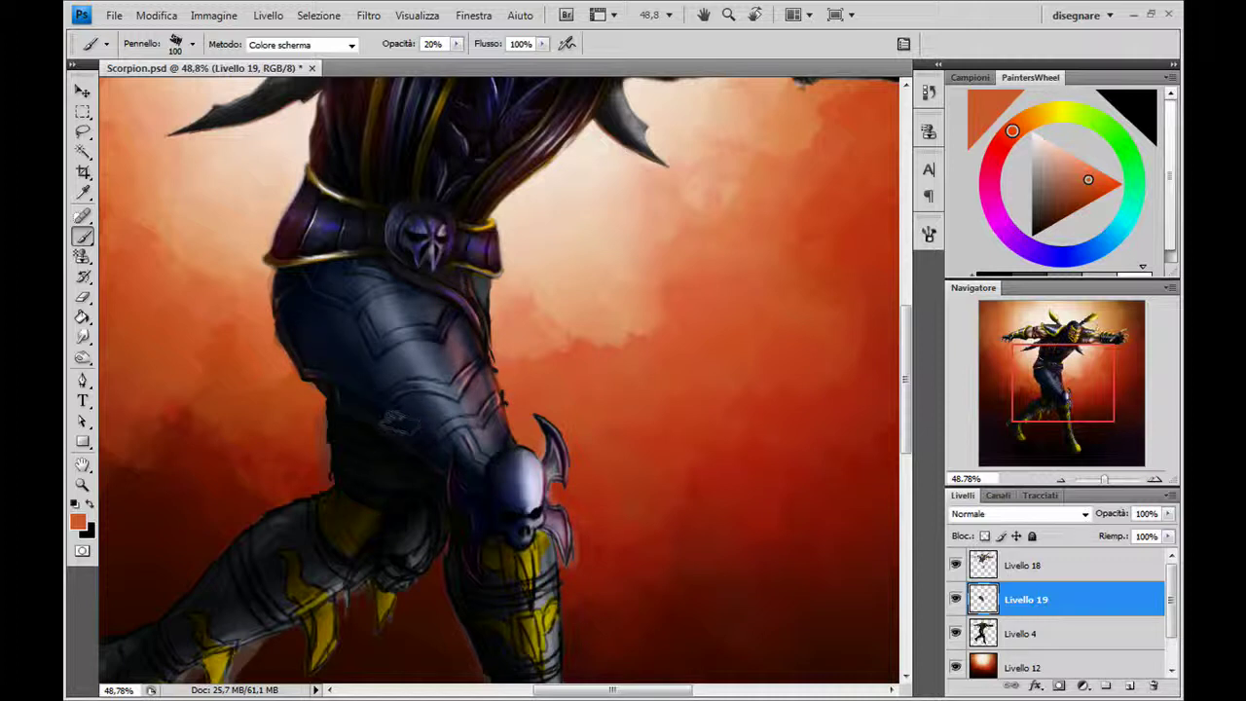
mouse_move(322, 352)
mouse_down()
mouse_move(298, 277)
mouse_move(461, 140)
mouse_up()
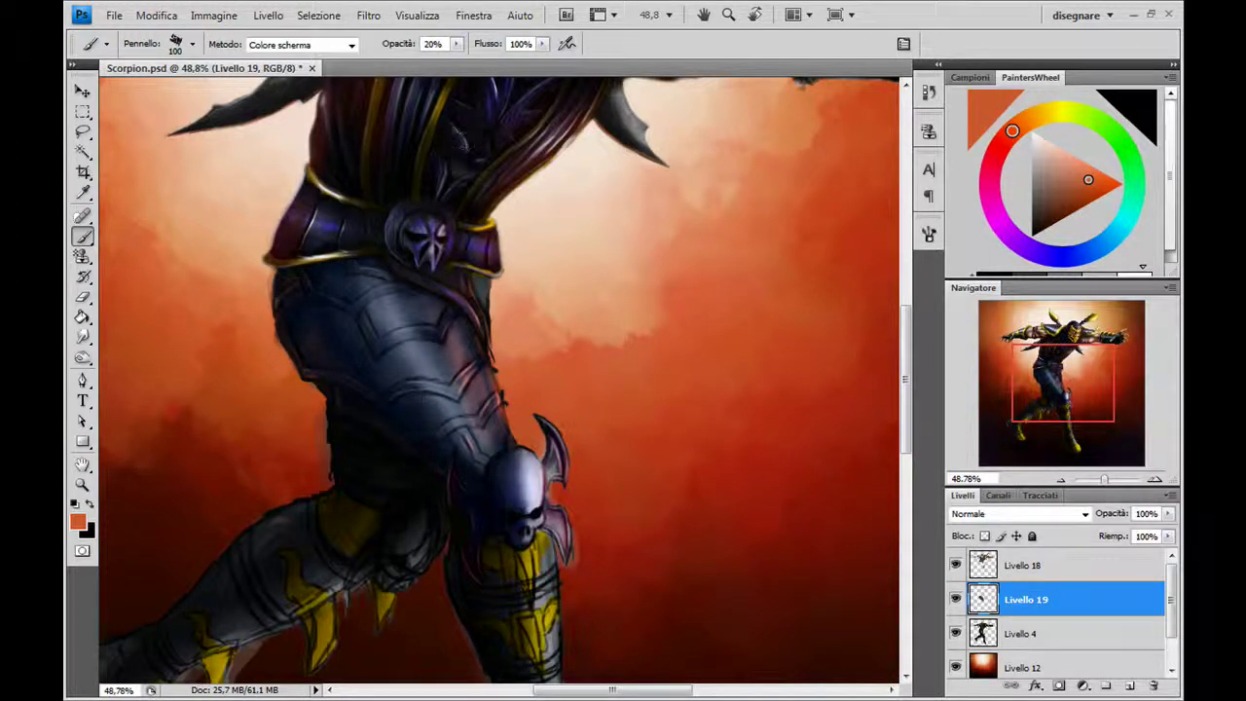
drag(302, 290, 333, 366)
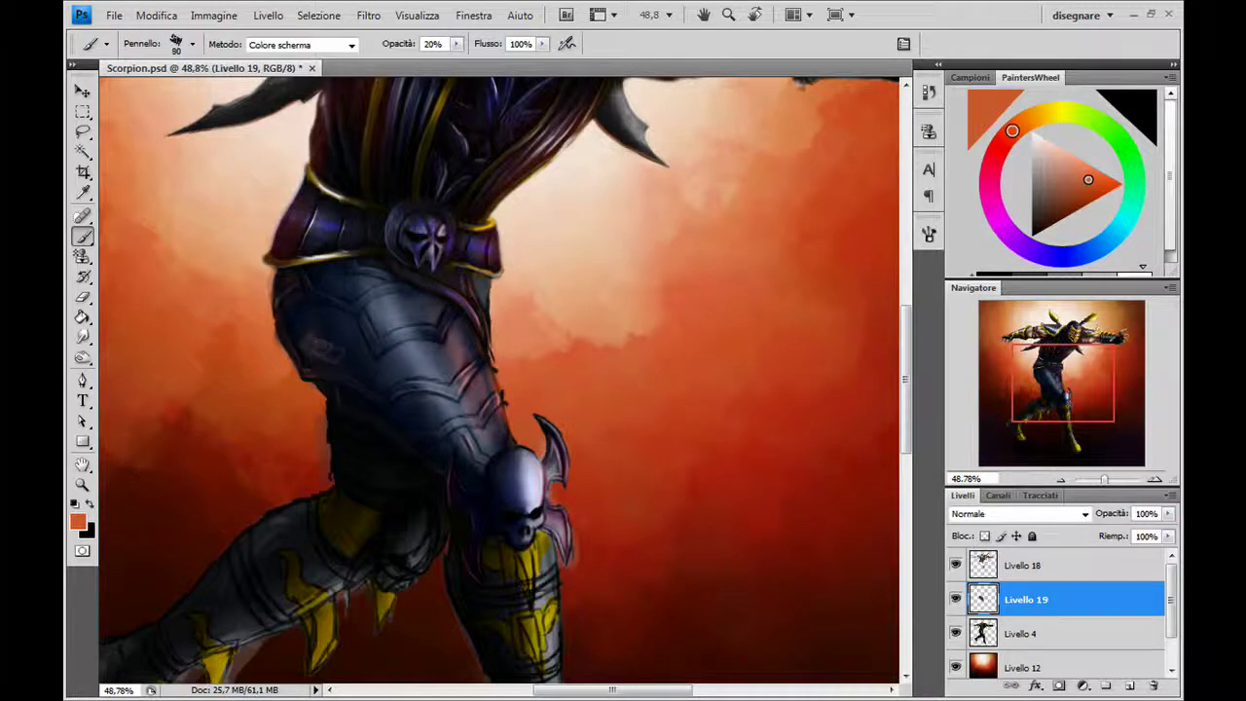
key(bracketleft)
key(bracketleft)
Reset the brush mode to Normale and paint black strokes along the left thigh edge
click(352, 45)
click(336, 62)
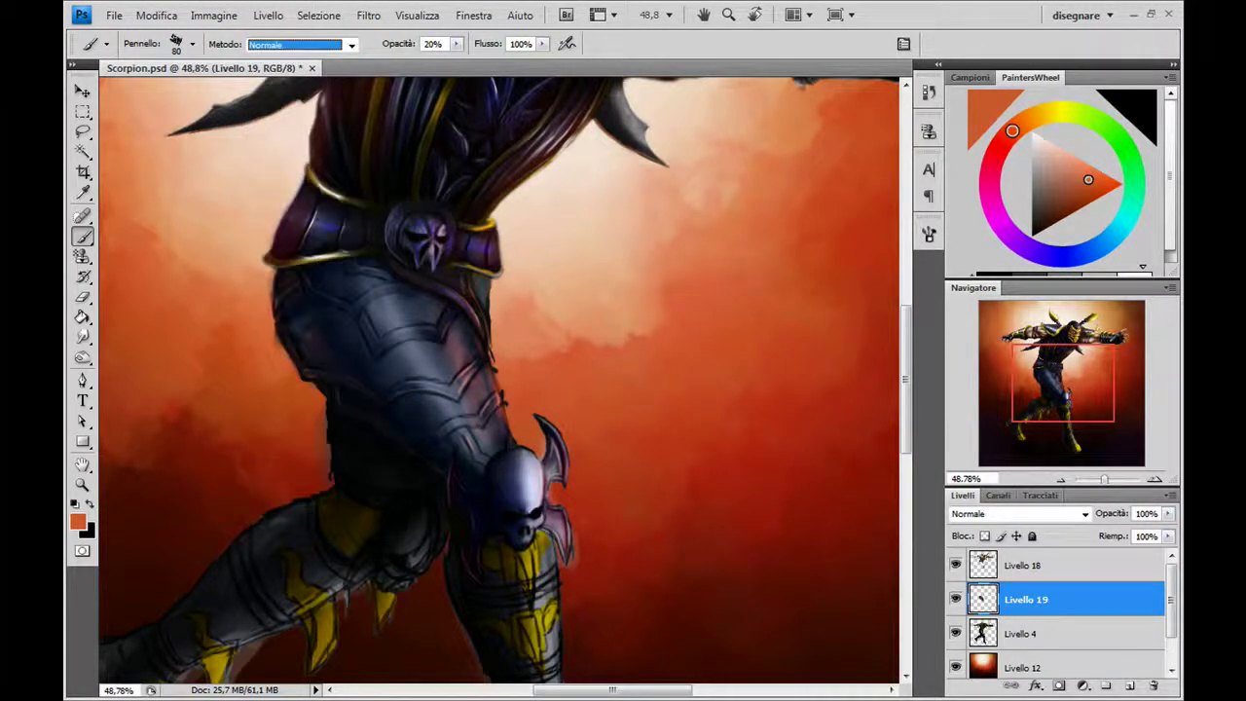
key(d)
drag(296, 301, 316, 352)
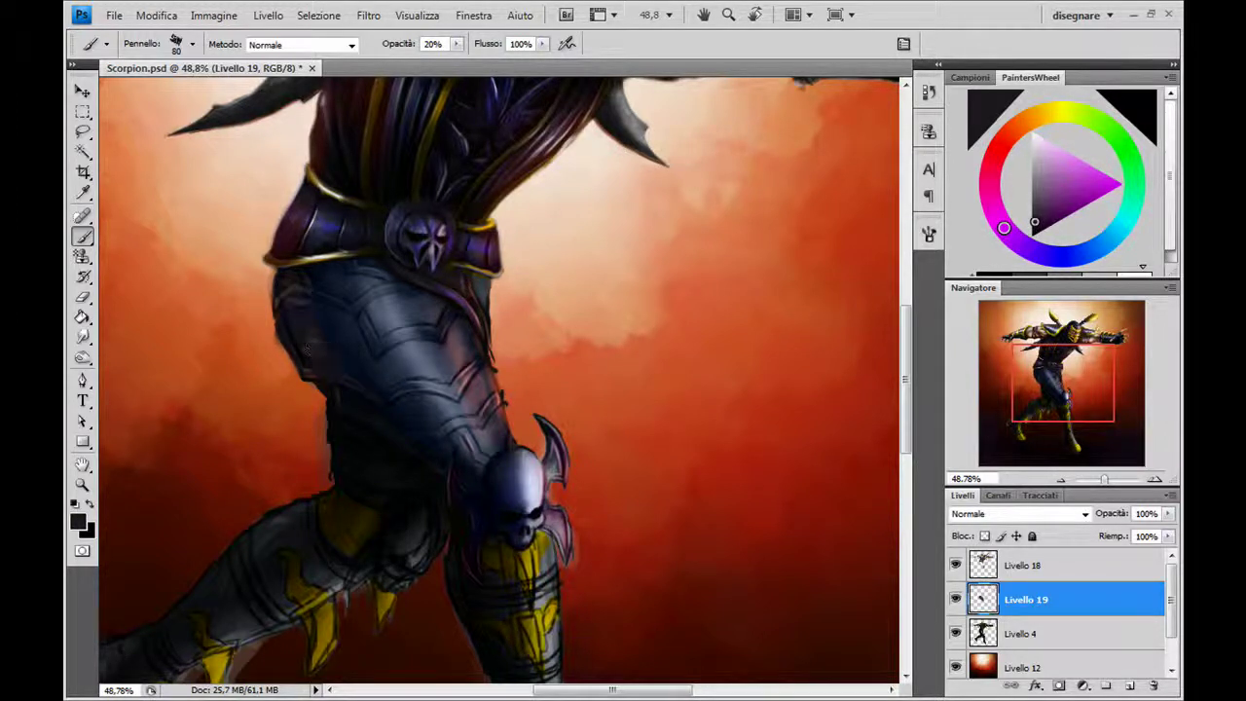
drag(326, 452, 336, 492)
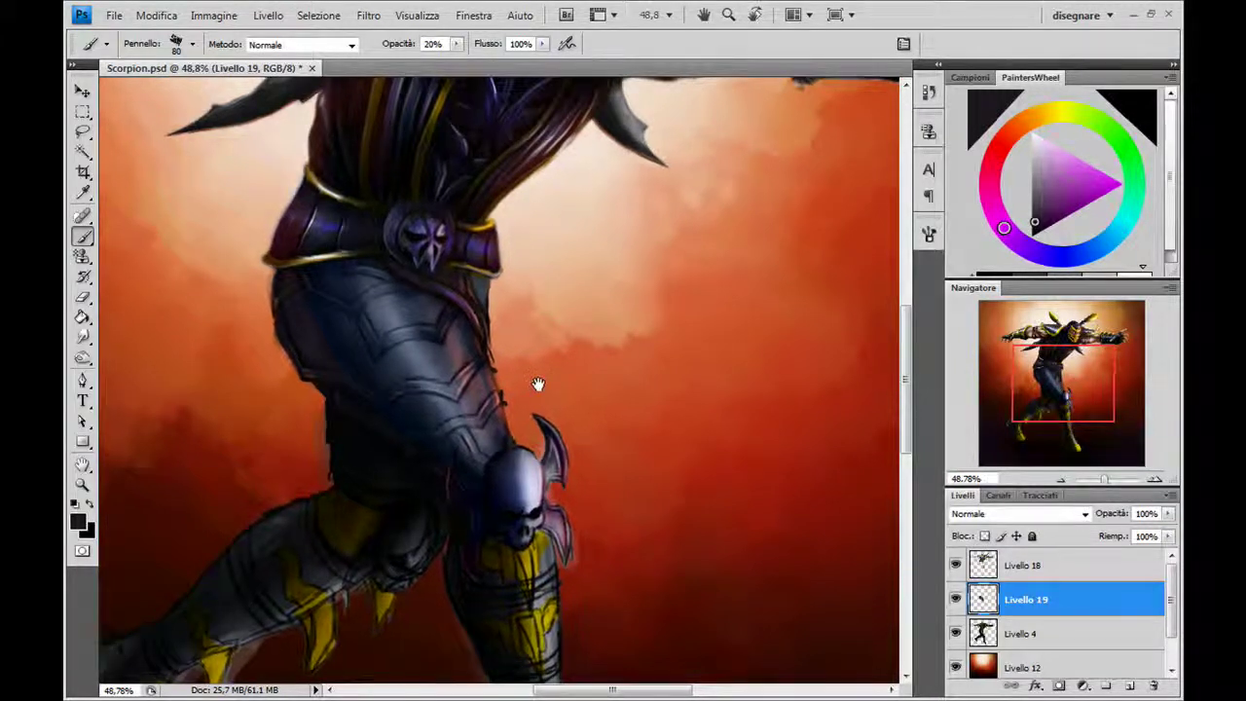
mouse_move(527, 378)
mouse_down()
mouse_move(517, 368)
mouse_move(548, 392)
mouse_up()
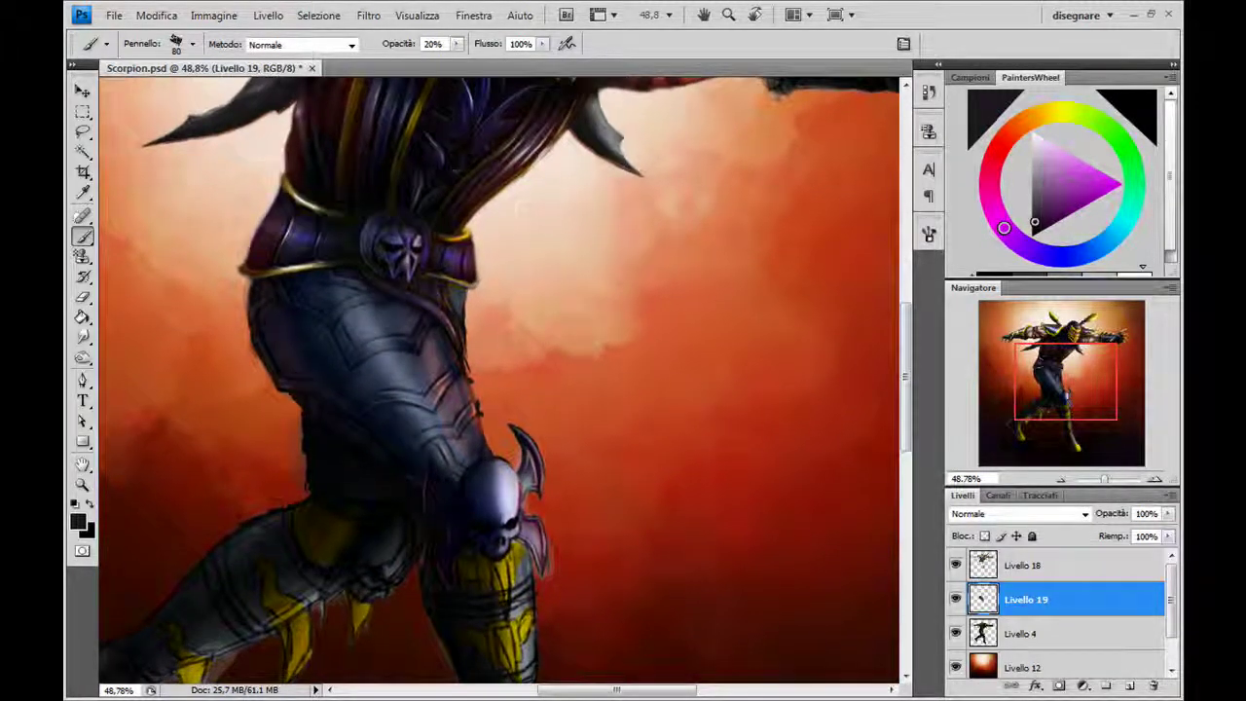
click(82, 336)
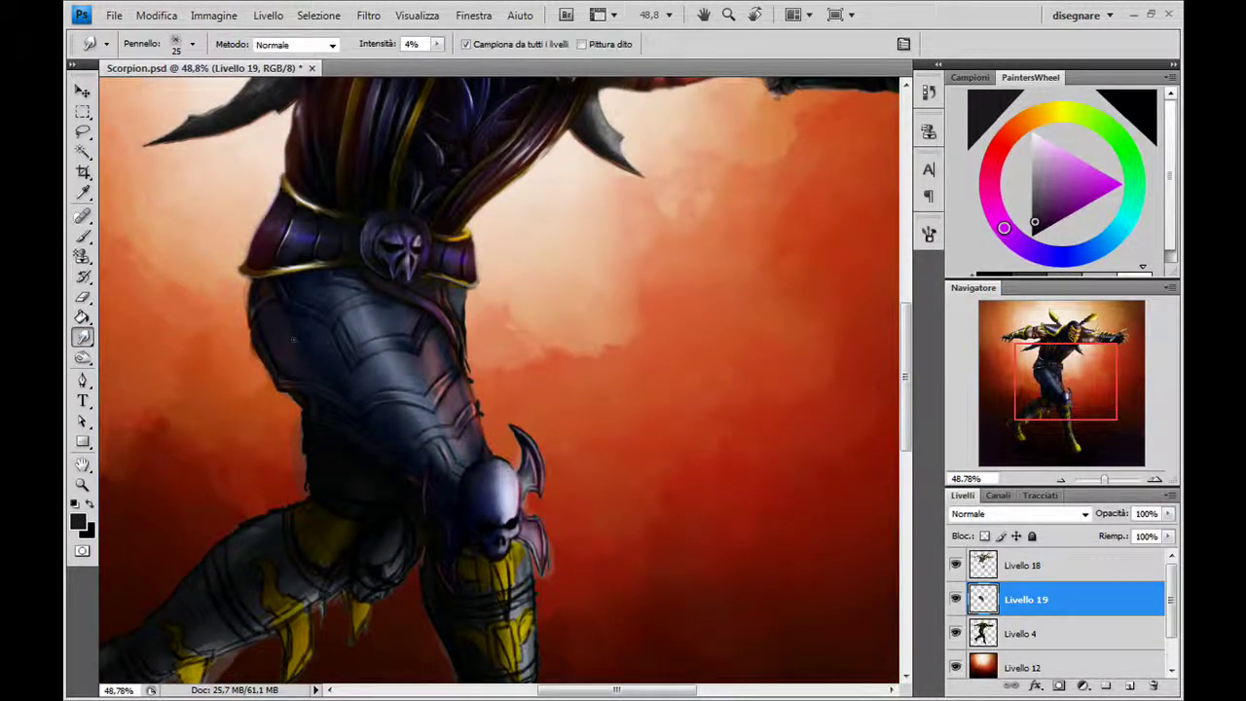
Smudge the dark edge strokes into the thigh armour's shading with two short passes
drag(293, 330, 284, 321)
drag(457, 387, 440, 367)
On Livello 4, erase stray paint along the thigh armour edge, the knee spike and the left thigh edge
click(86, 298)
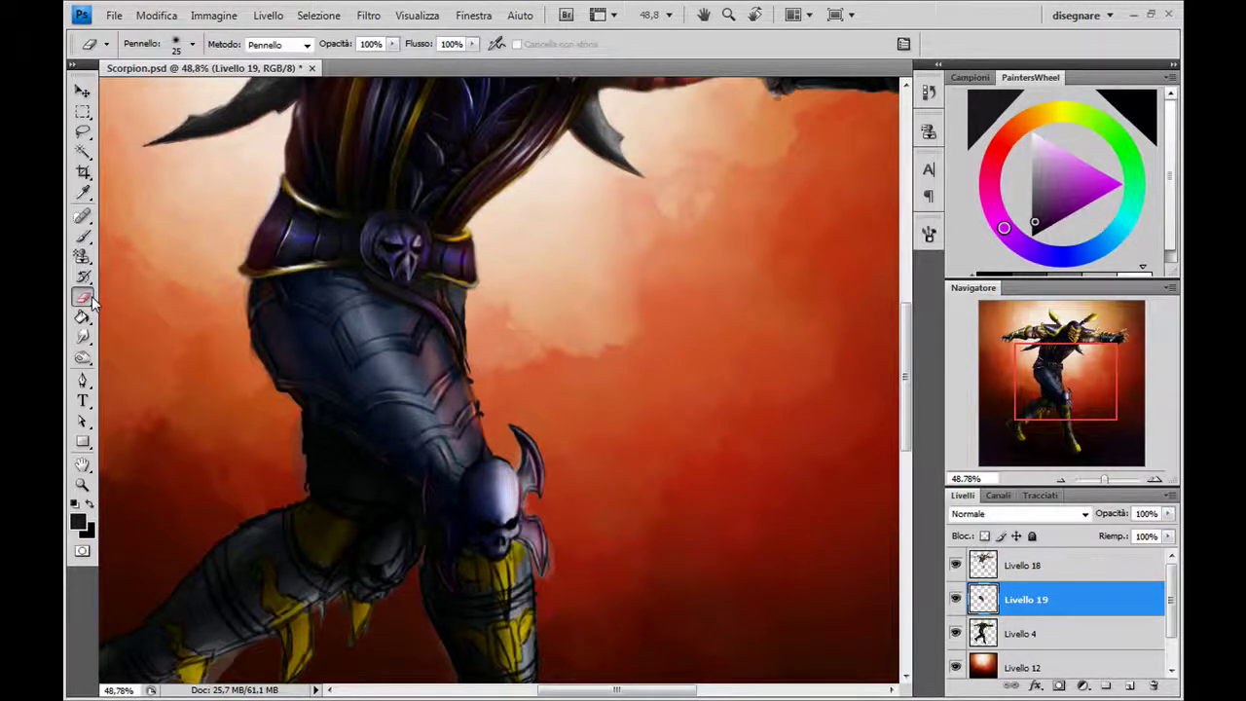
scroll(1080, 613, down, 1)
click(1097, 611)
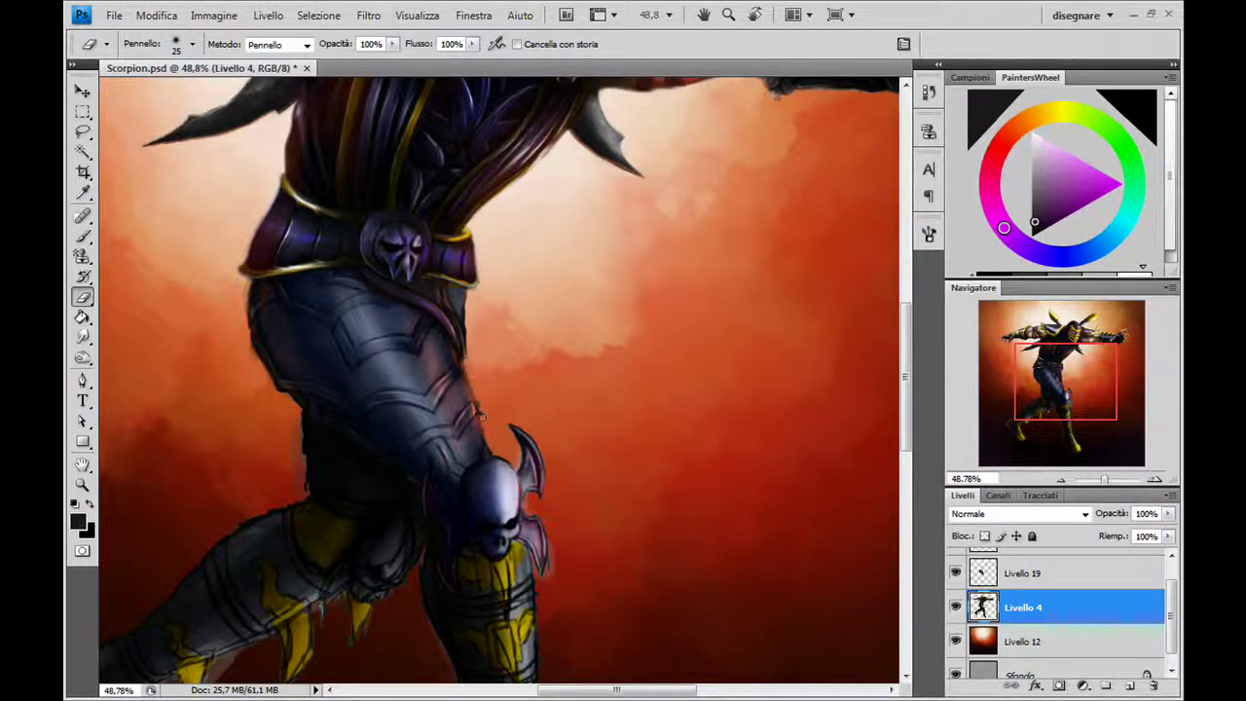
drag(477, 403, 480, 414)
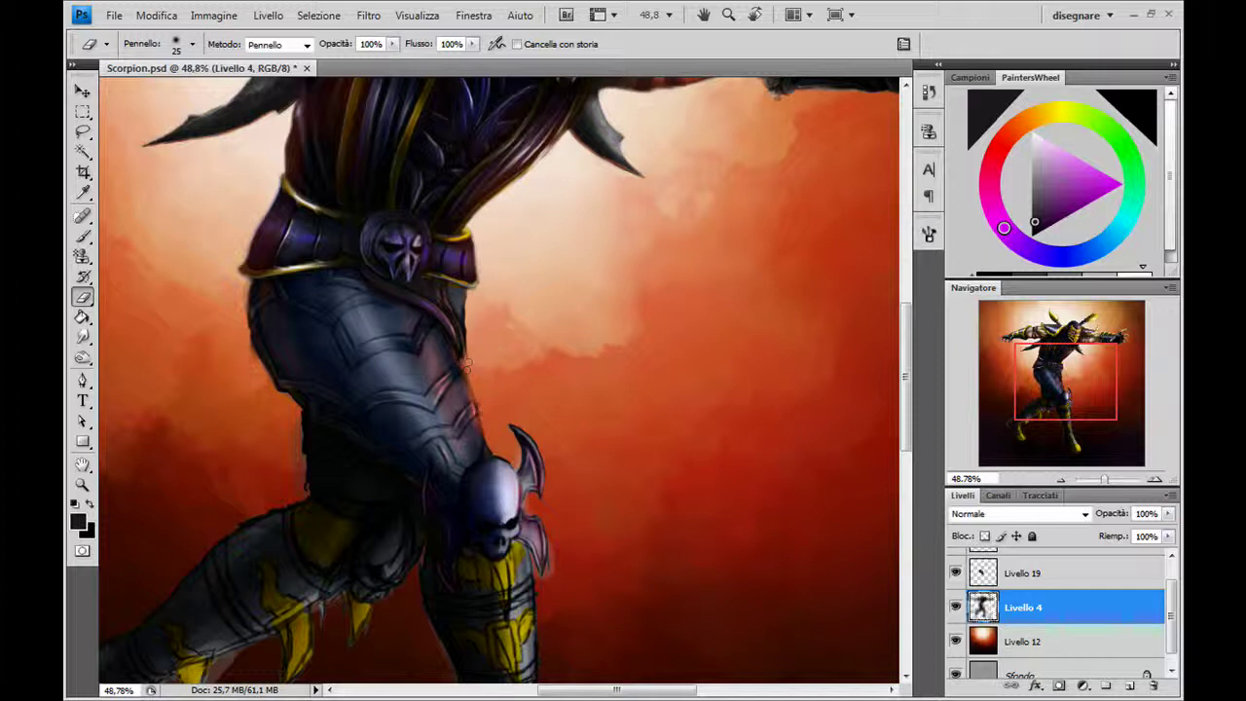
drag(480, 414, 486, 442)
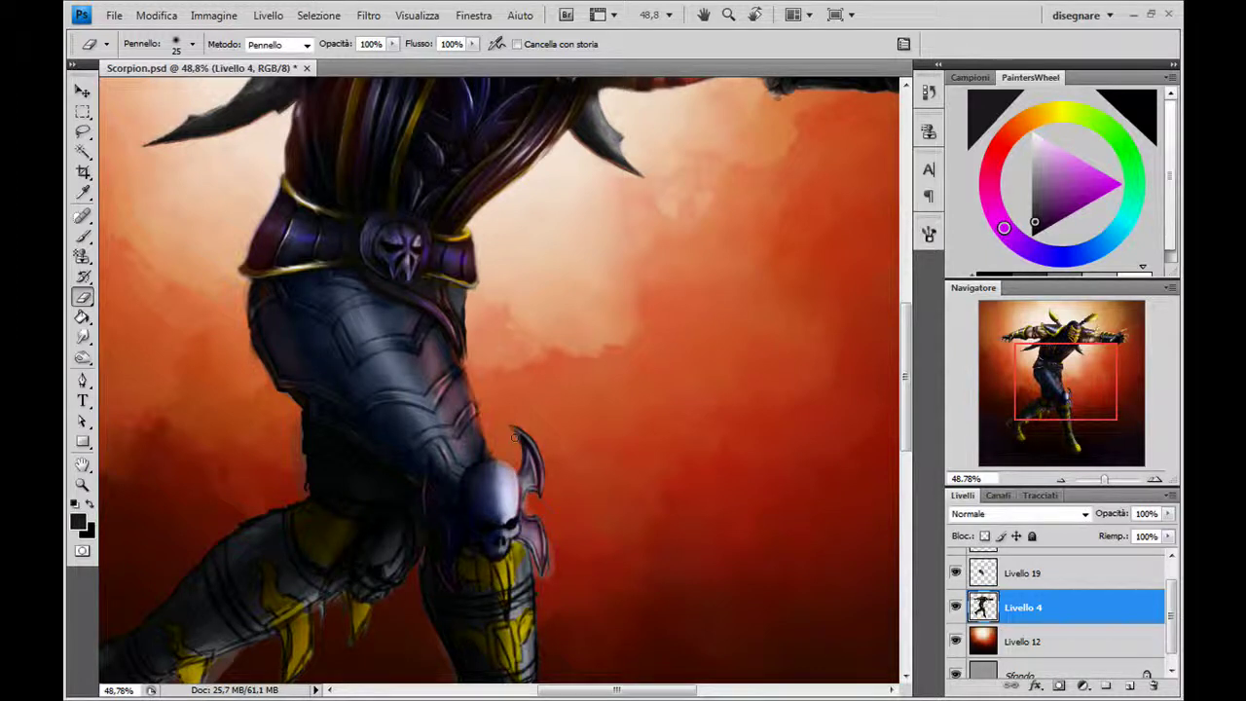
drag(515, 434, 523, 421)
mouse_move(541, 453)
mouse_down()
mouse_move(544, 499)
mouse_move(533, 510)
mouse_up()
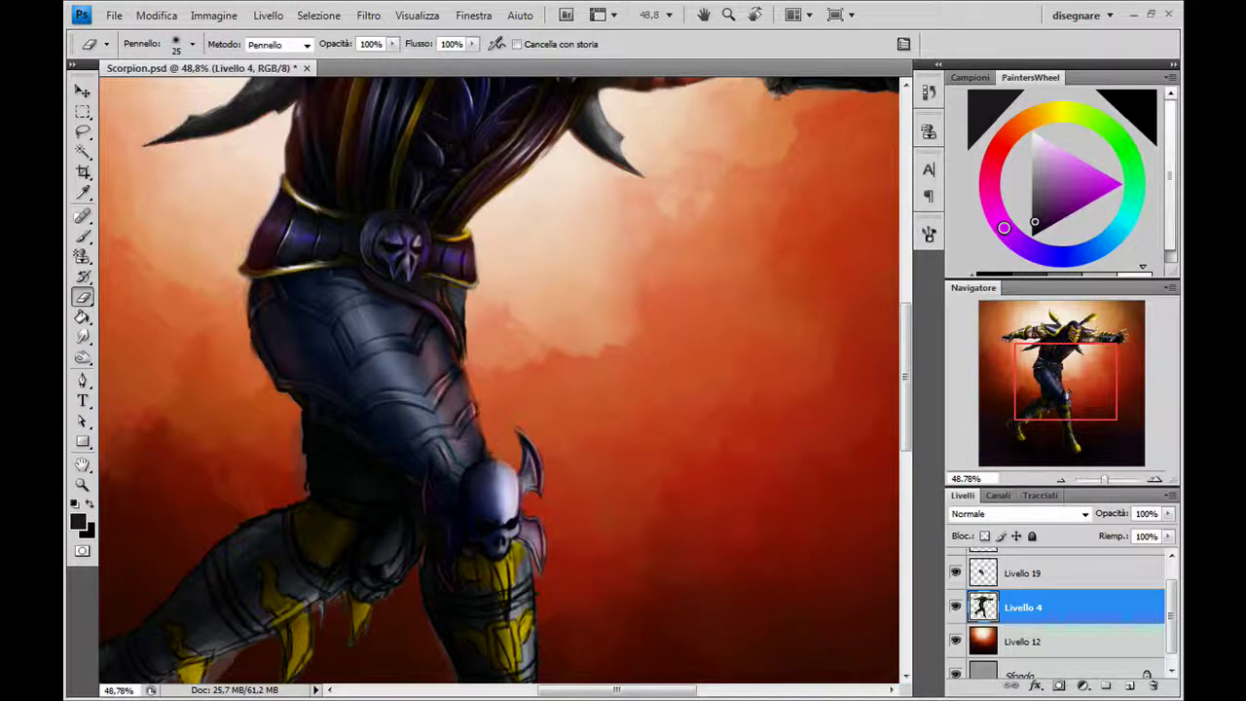
drag(242, 300, 249, 350)
Erase shading along the armour edge on Livello 19, then restore the Brush and zoom out to the whole painting
click(1081, 574)
drag(1171, 611, 1171, 584)
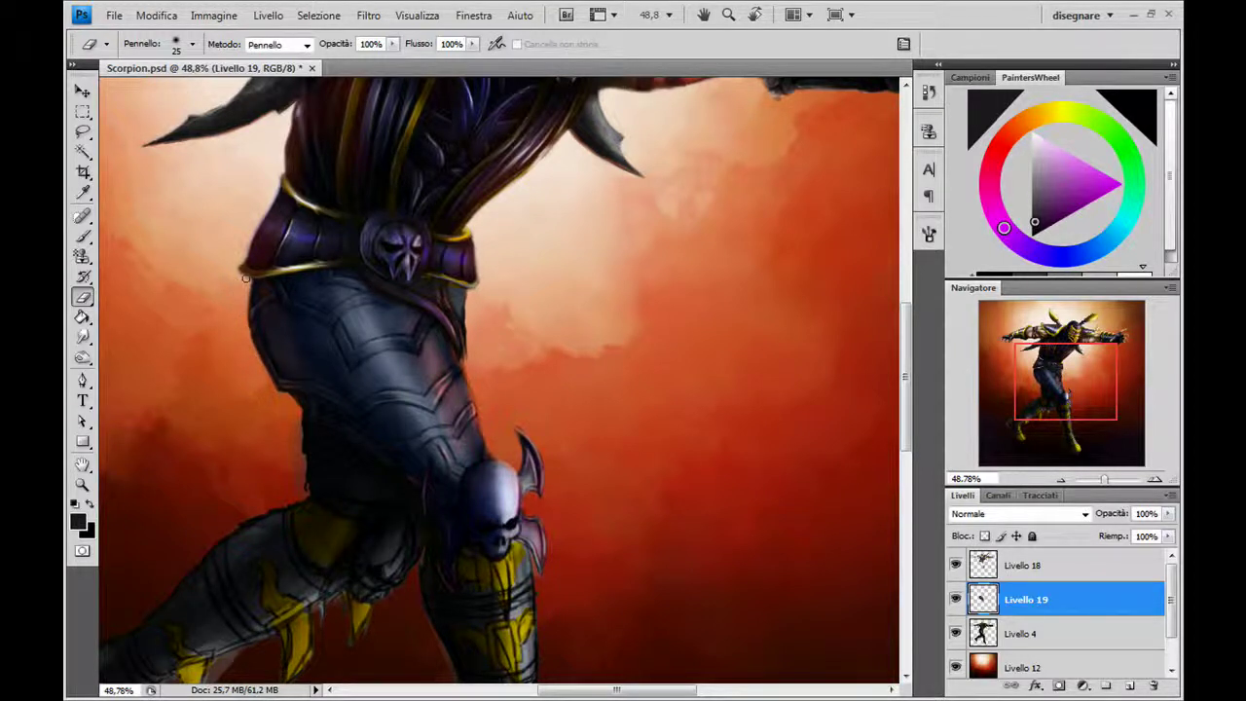
drag(268, 389, 316, 441)
key(b)
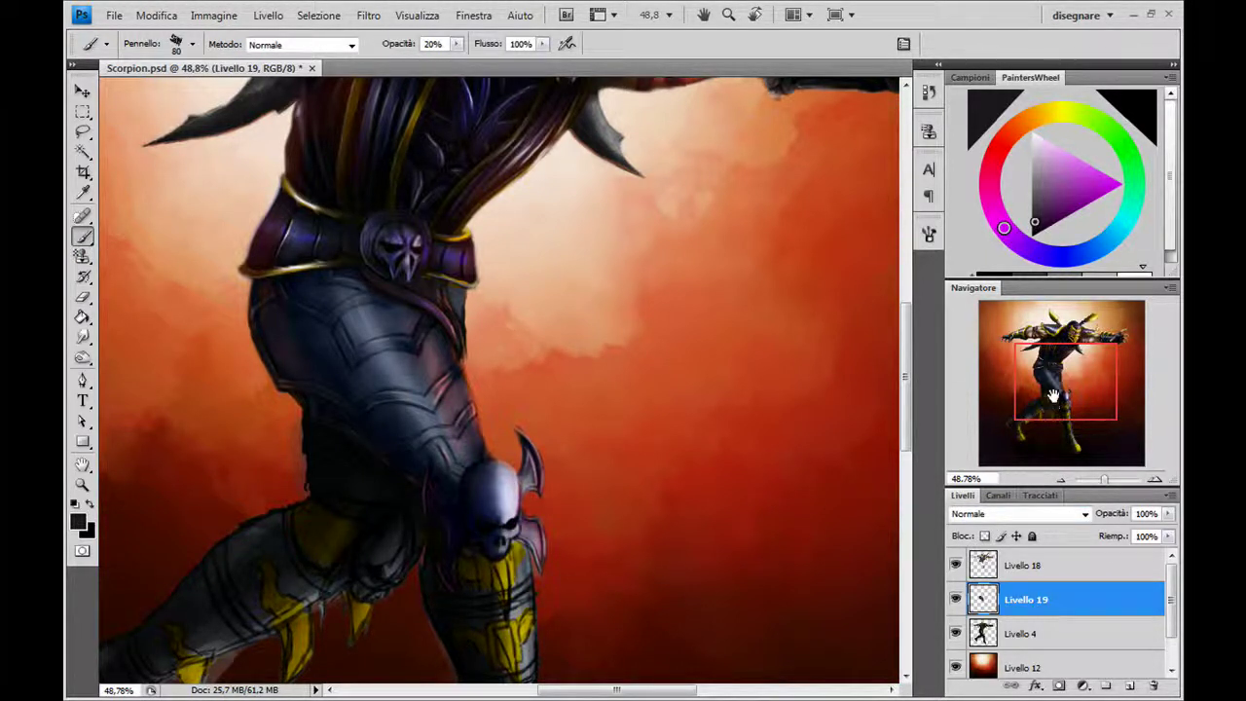
click(1061, 479)
click(1060, 479)
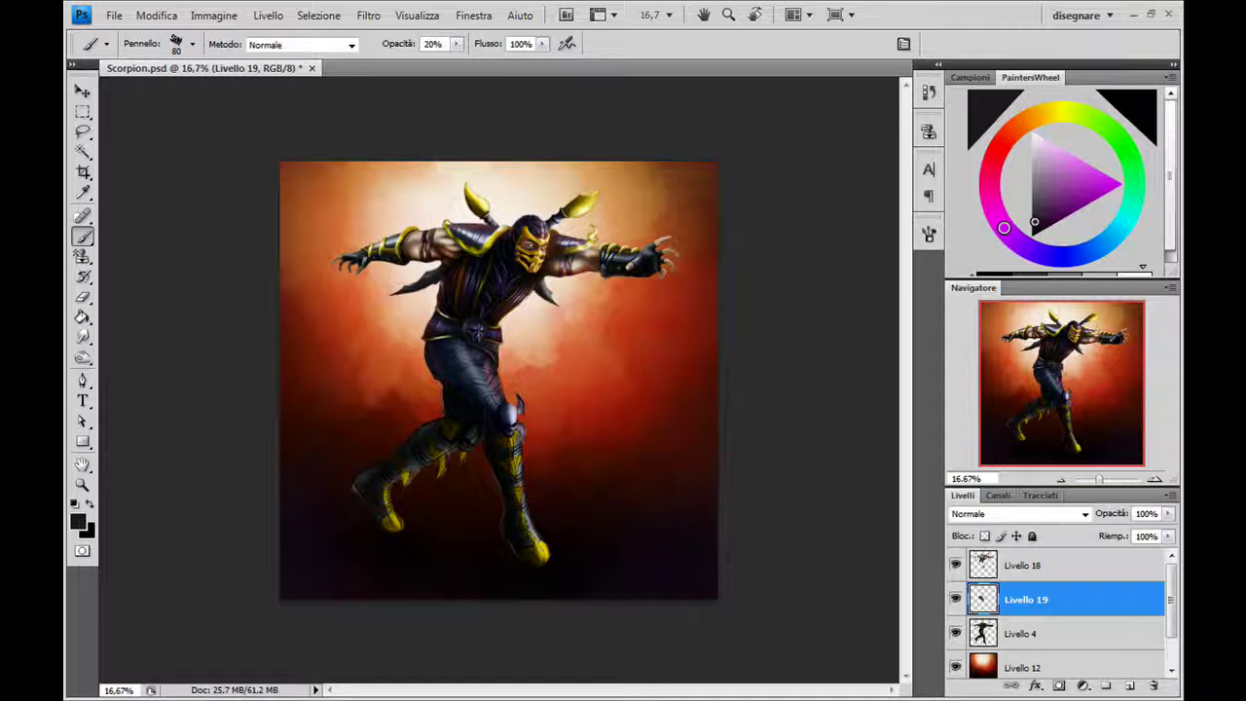
Add a new layer clipped to Livello 19 with Sovrapponi blend mode
click(1129, 685)
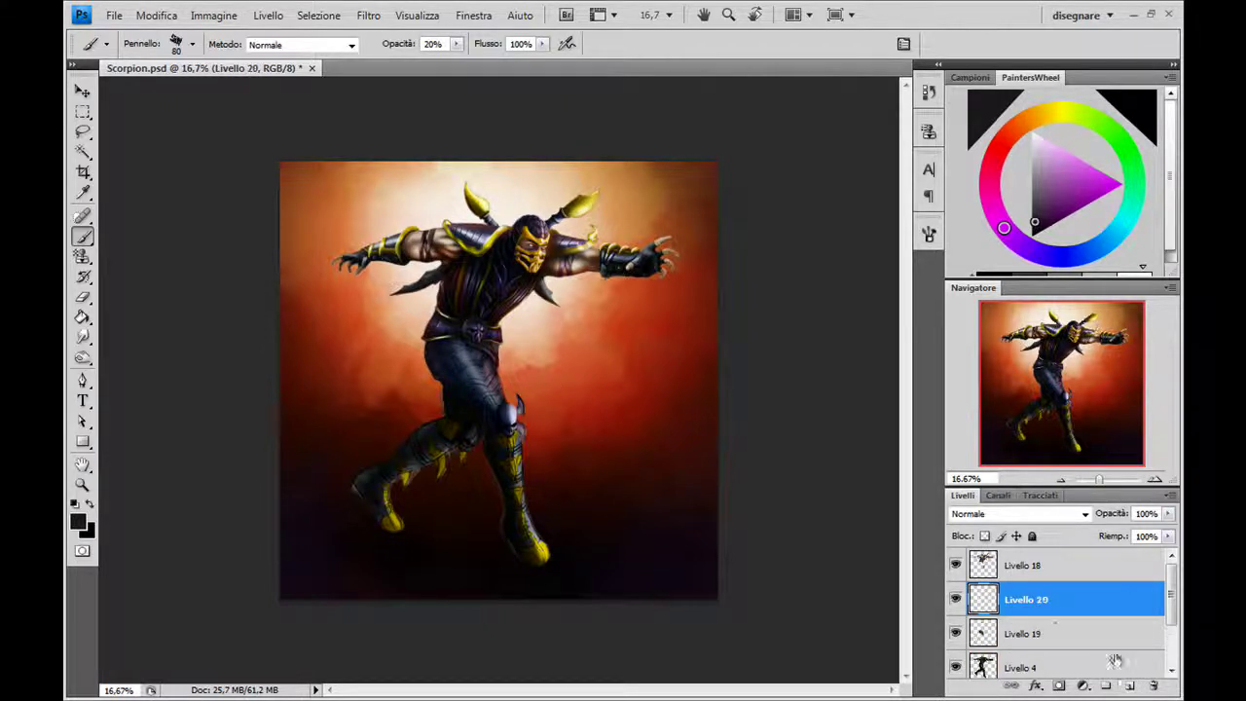
alt+click(1092, 615)
click(1002, 514)
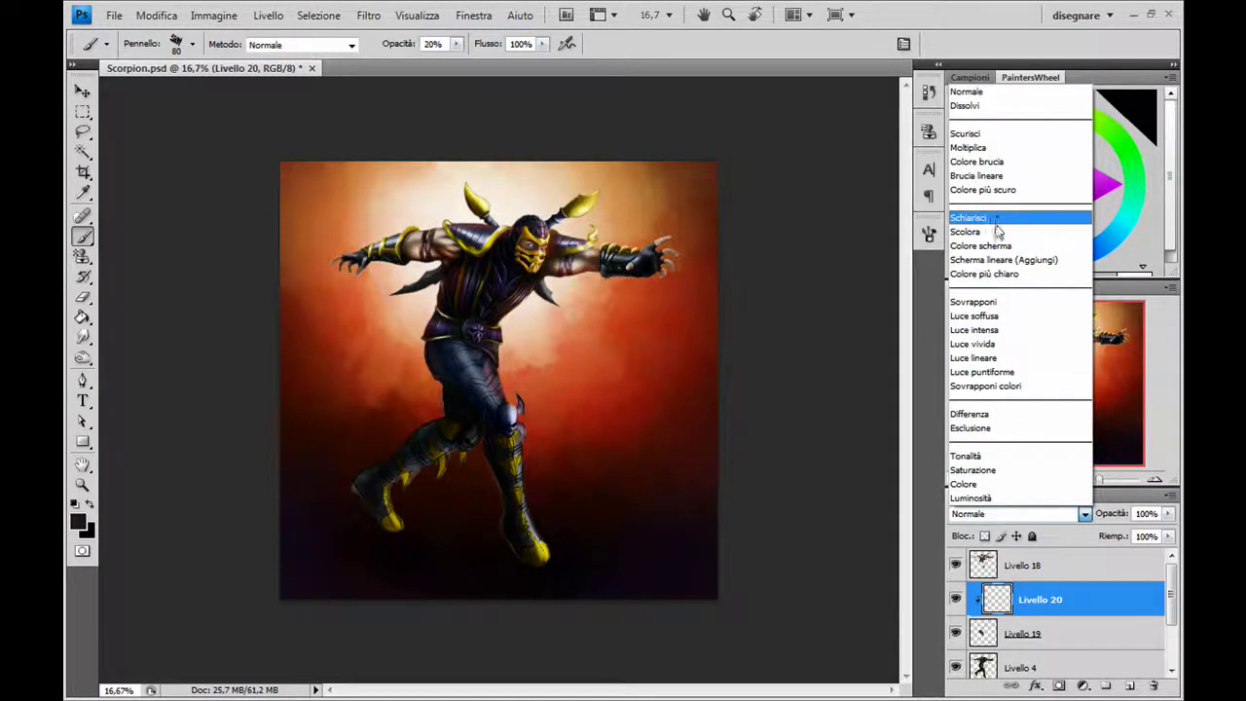
click(1014, 312)
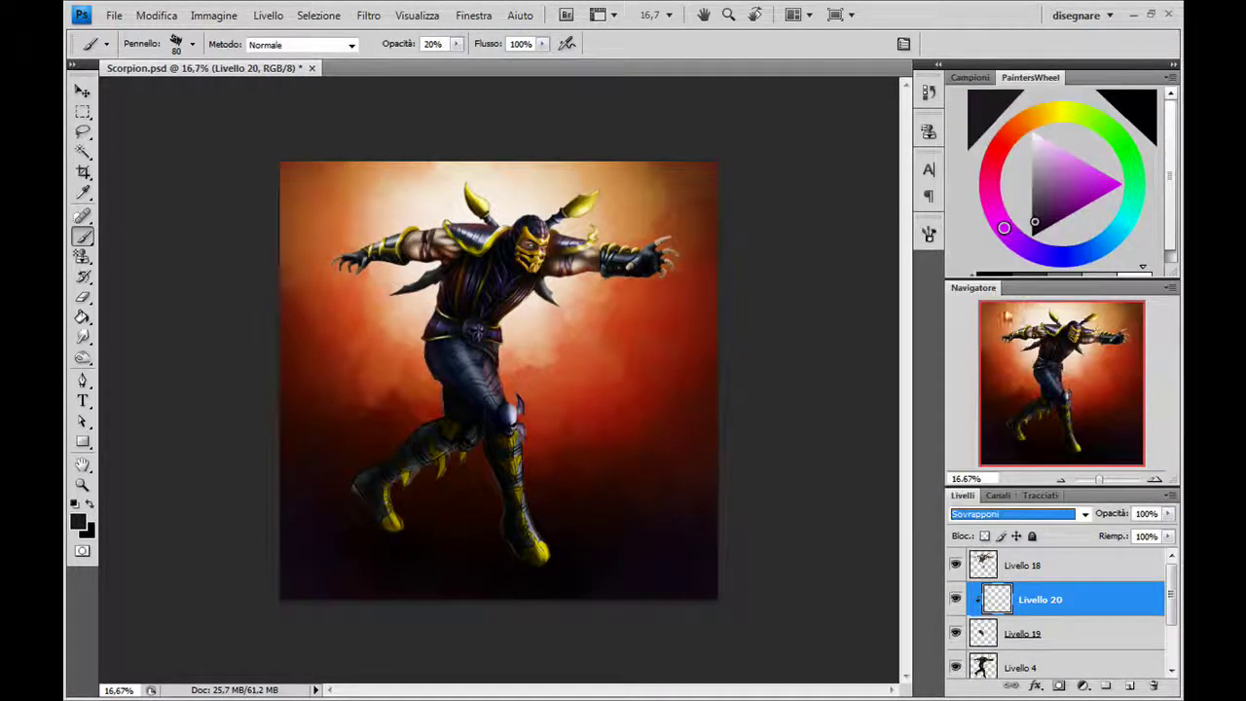
Pick the soft 200 px brush, sample an orange from the painting and set size to 150
click(928, 234)
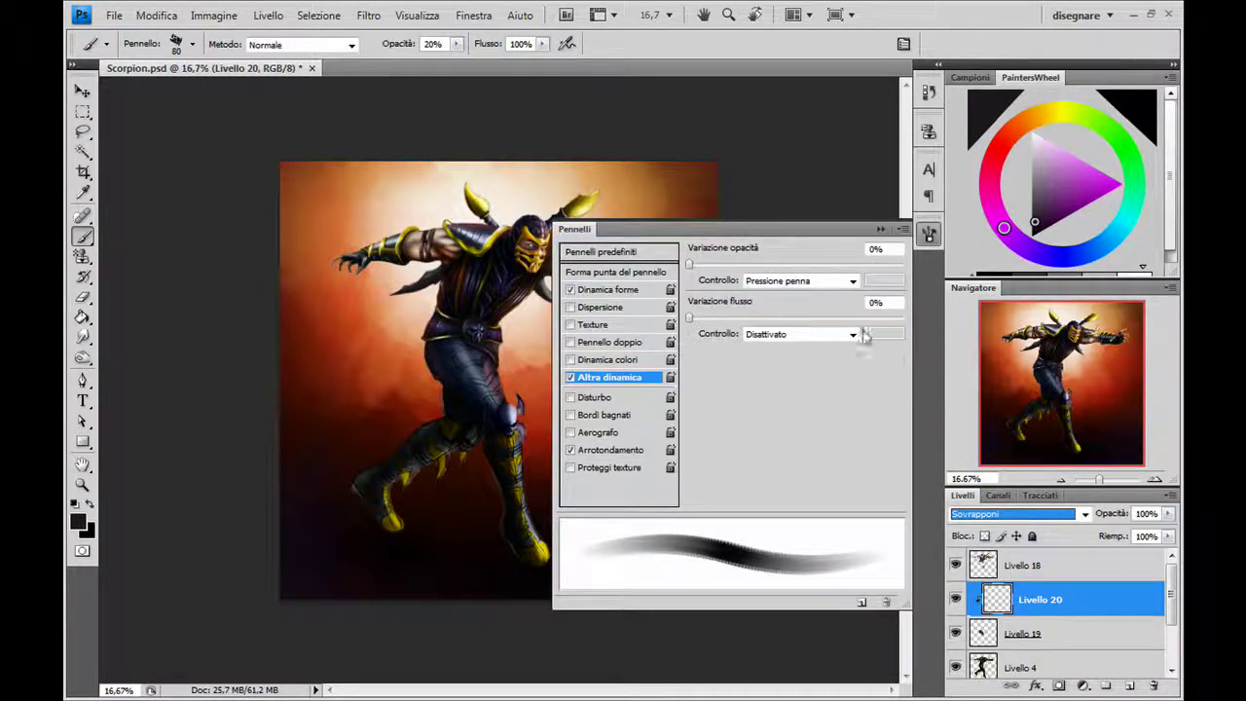
click(613, 252)
click(843, 430)
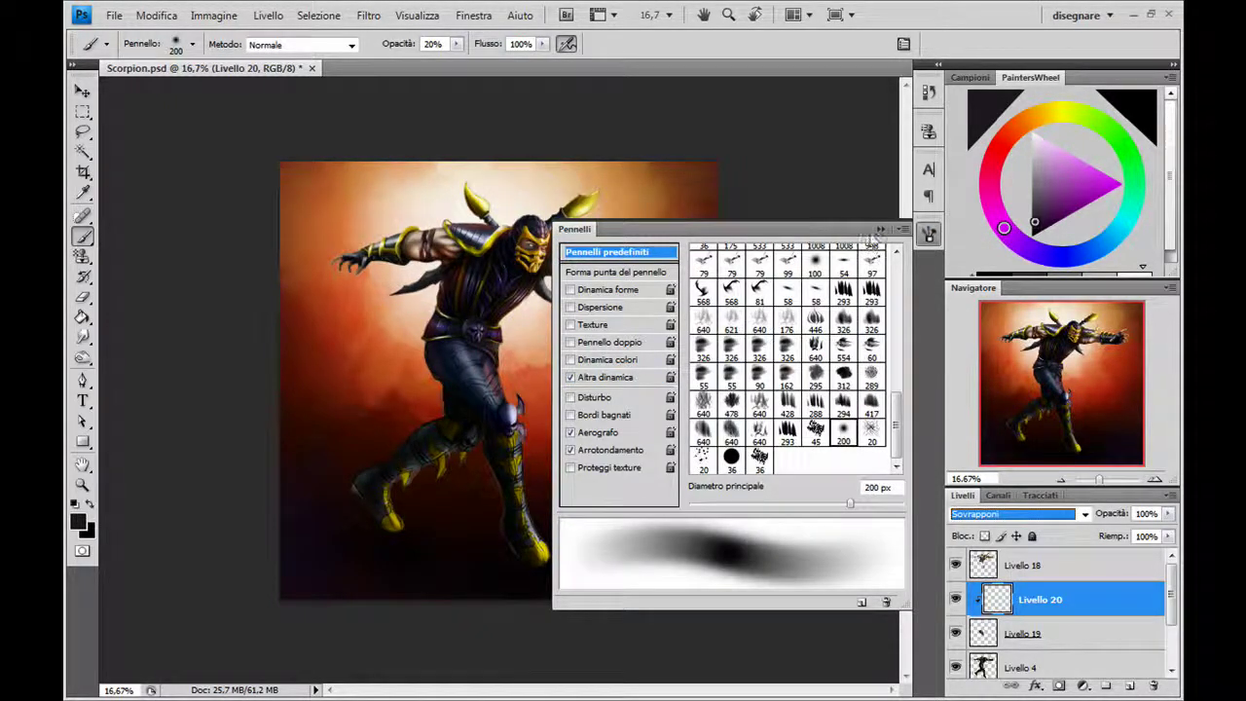
click(881, 228)
alt+click(558, 387)
key(bracketright)
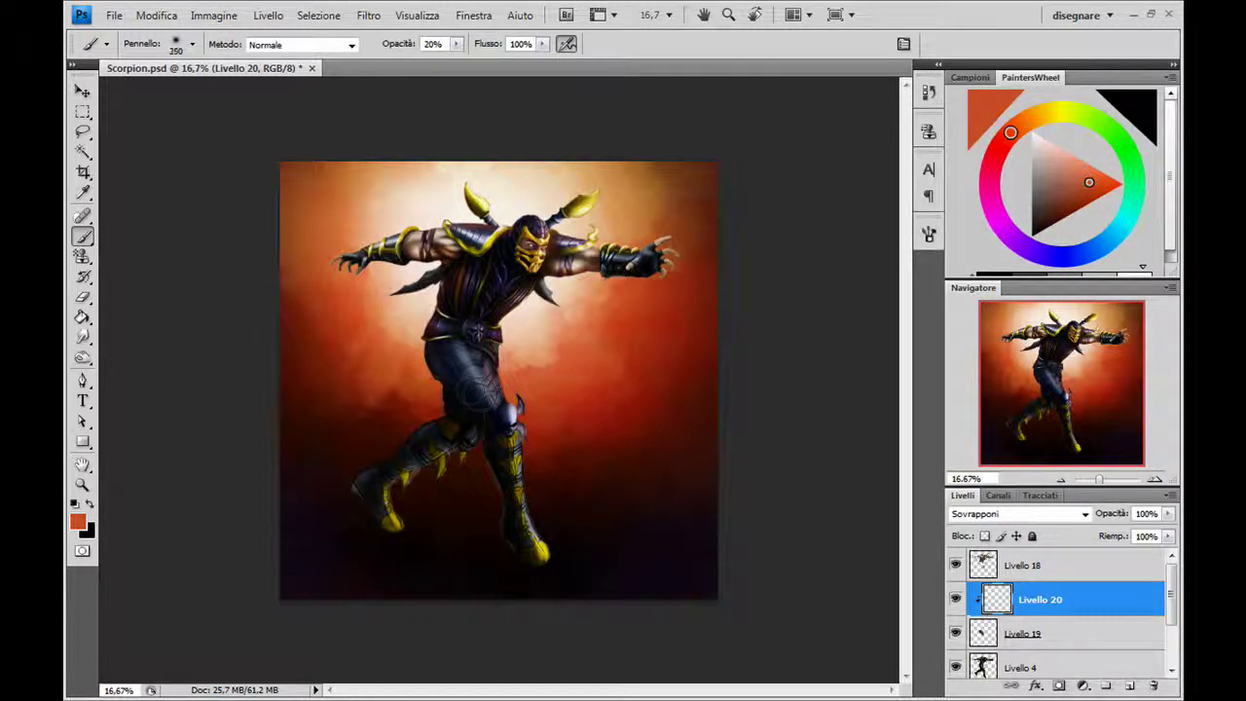
key(bracketleft)
key(bracketleft)
key(bracketleft)
key(bracketleft)
Paint orange and light peach glow over the thigh and knee
drag(449, 352, 512, 422)
click(508, 417)
alt+click(580, 296)
drag(508, 423, 490, 392)
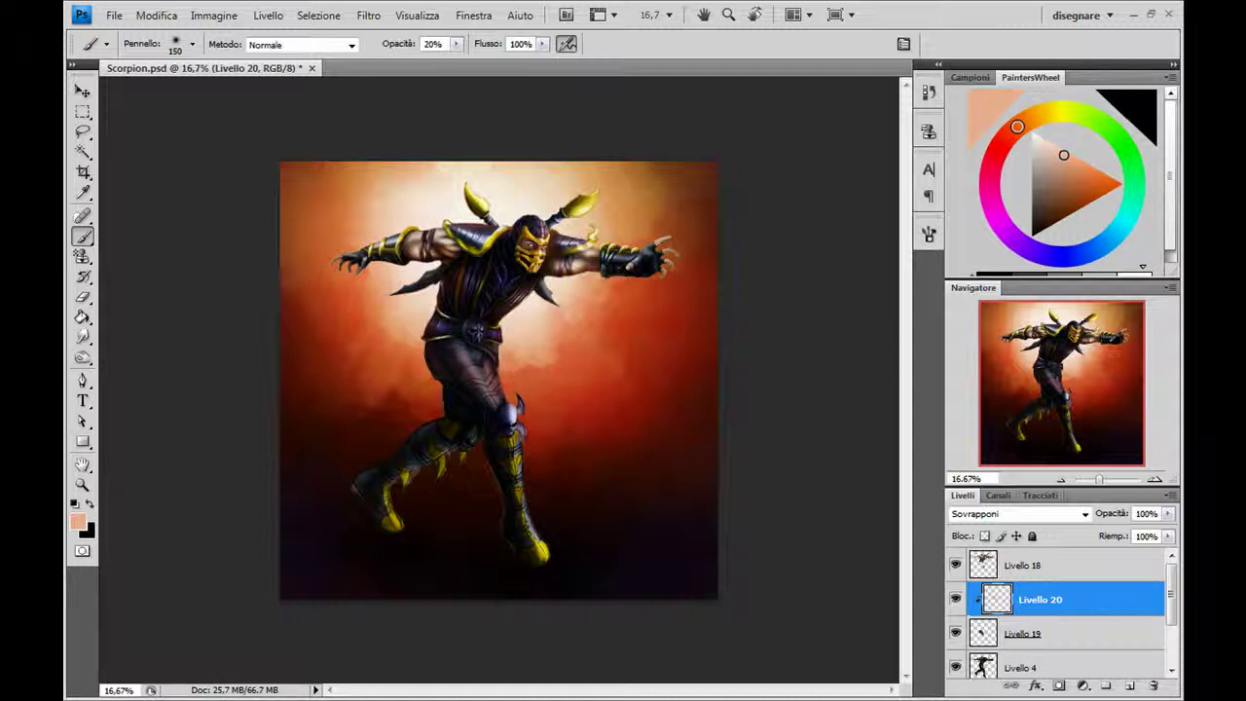
drag(442, 344, 489, 417)
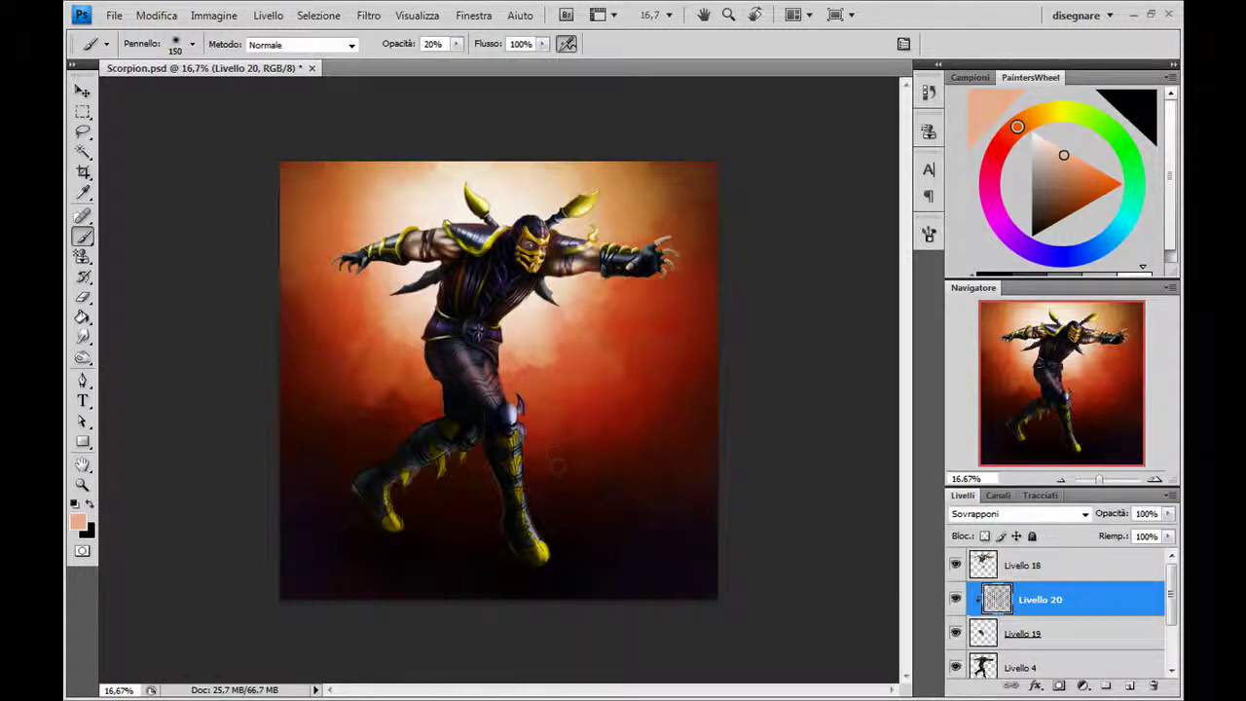
Lower the glow layer's opacity to 58% and merge it down into Livello 19
click(1168, 513)
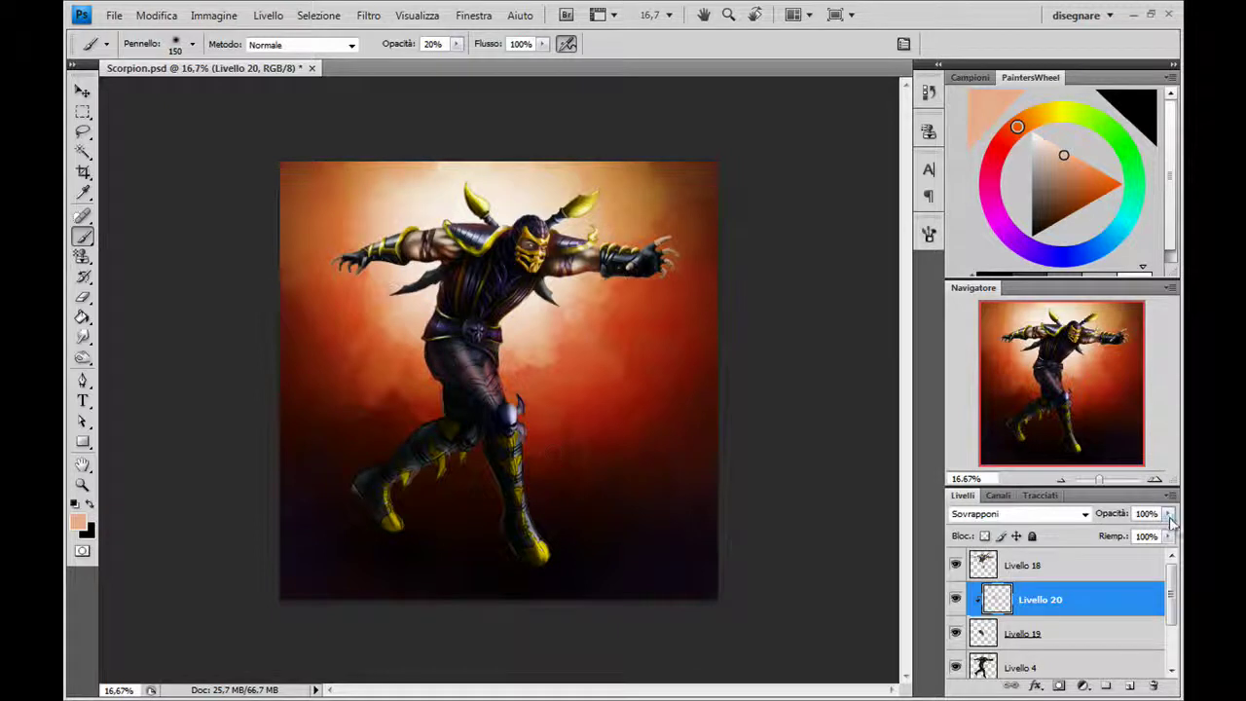
drag(1167, 533, 1144, 542)
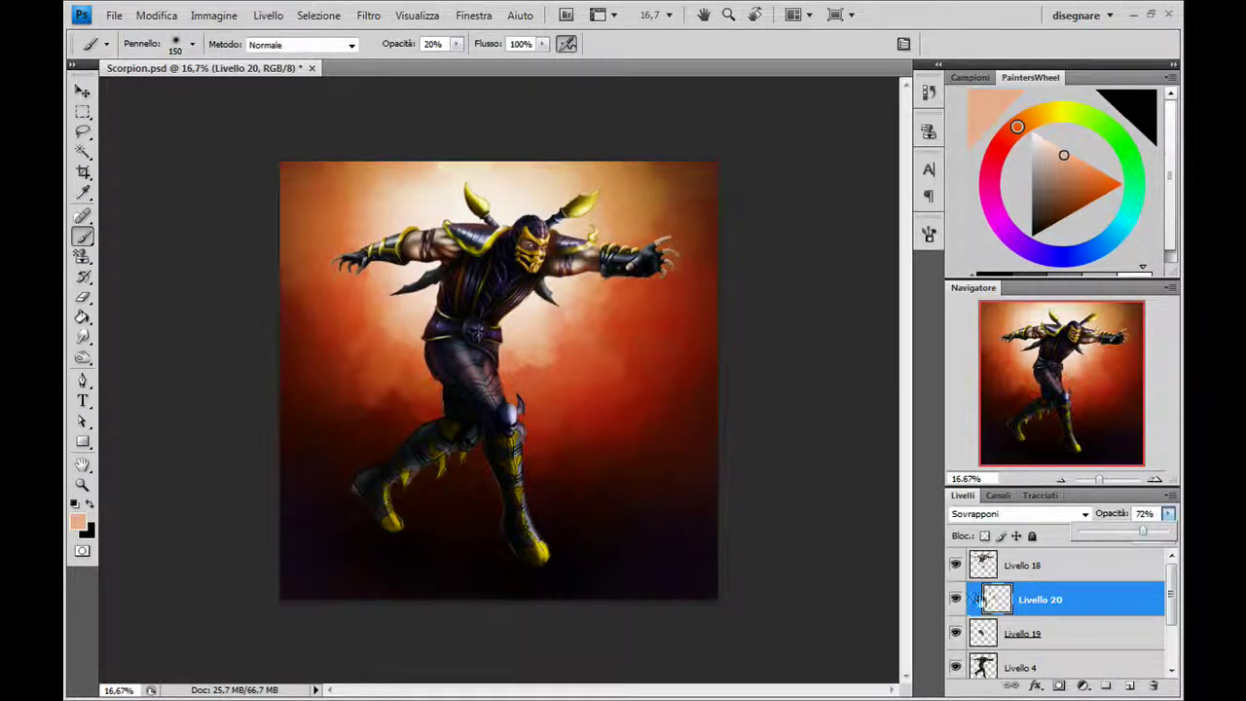
click(956, 600)
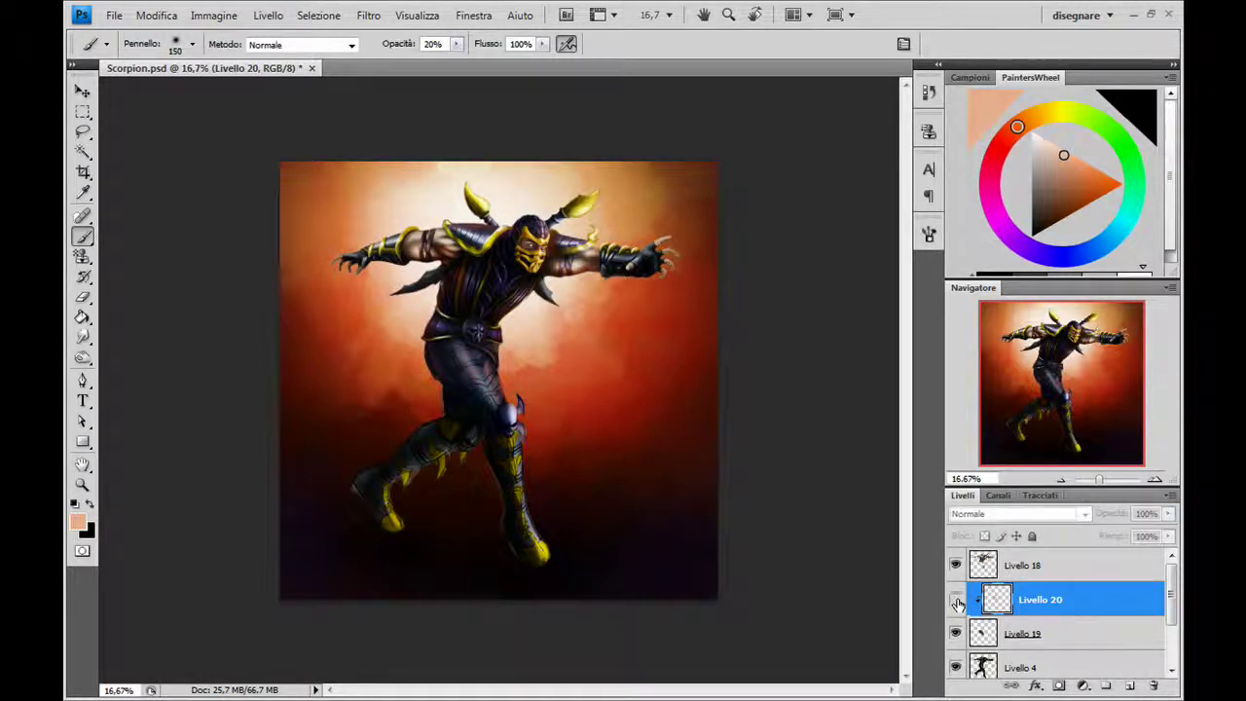
click(1168, 513)
drag(1168, 523, 1124, 555)
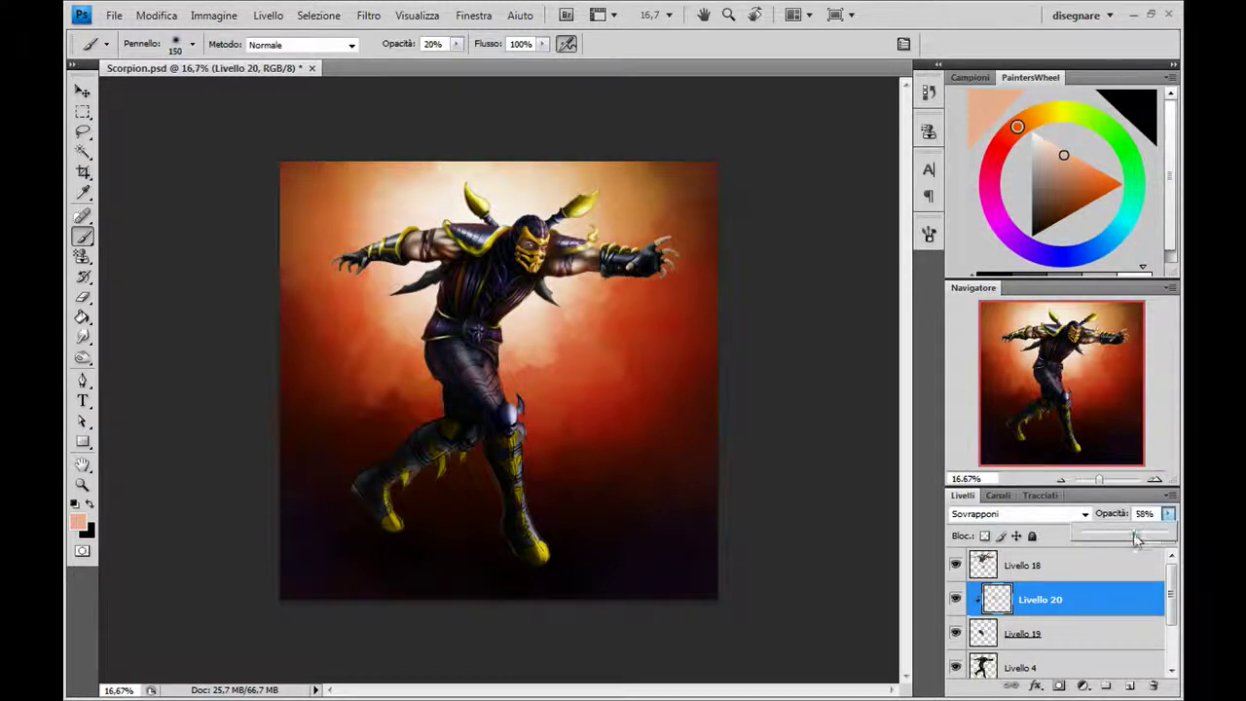
click(1107, 603)
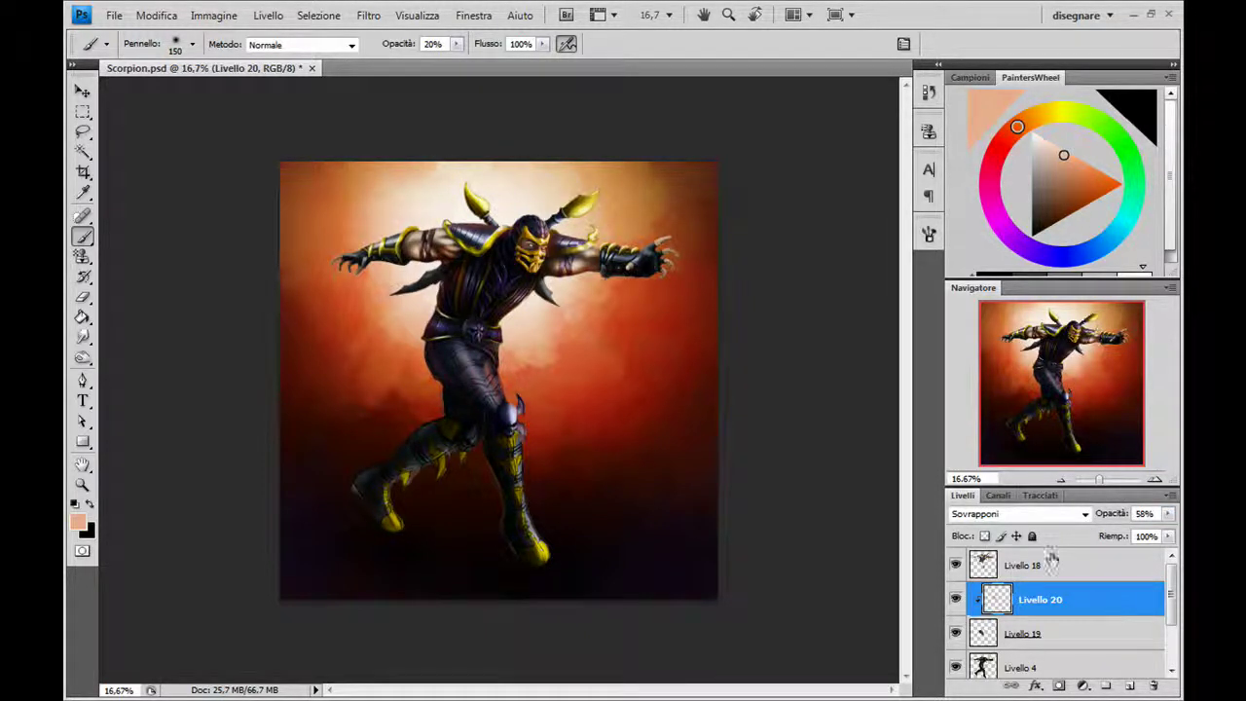
key(ctrl+e)
click(1163, 483)
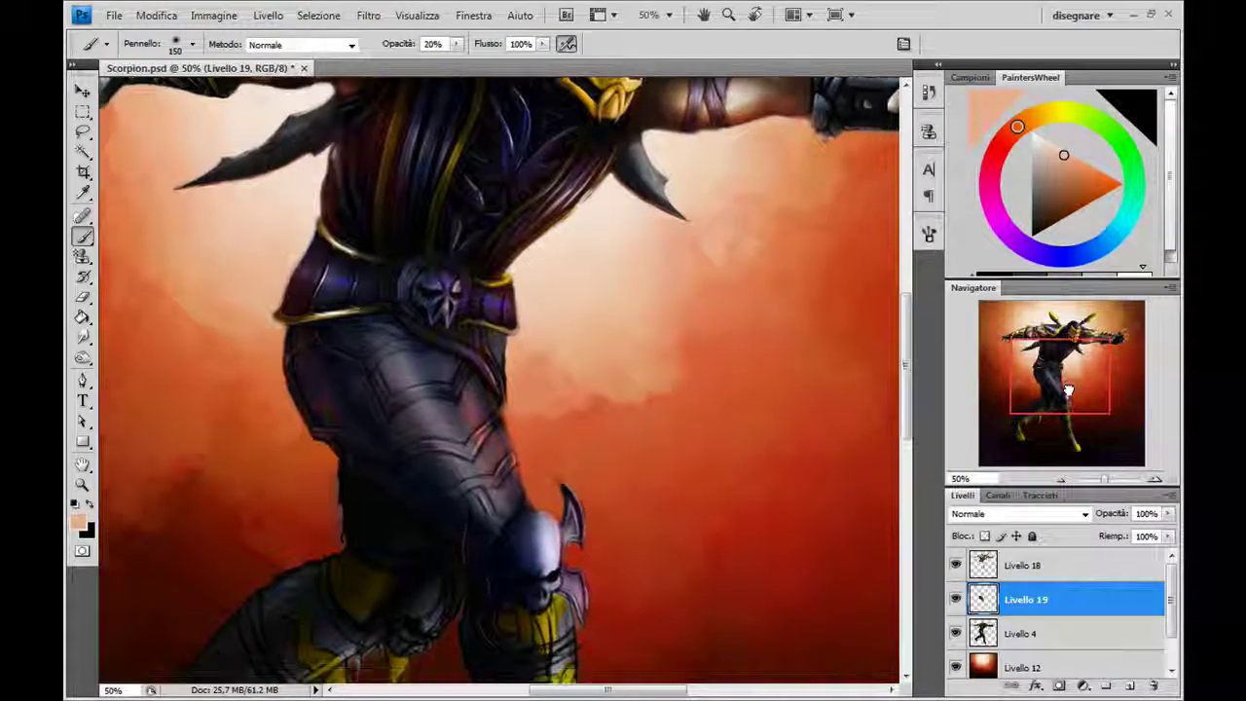
Set up the 36 px soft brush with Altra dinamica opacity and a pure black foreground
drag(1069, 396, 1068, 391)
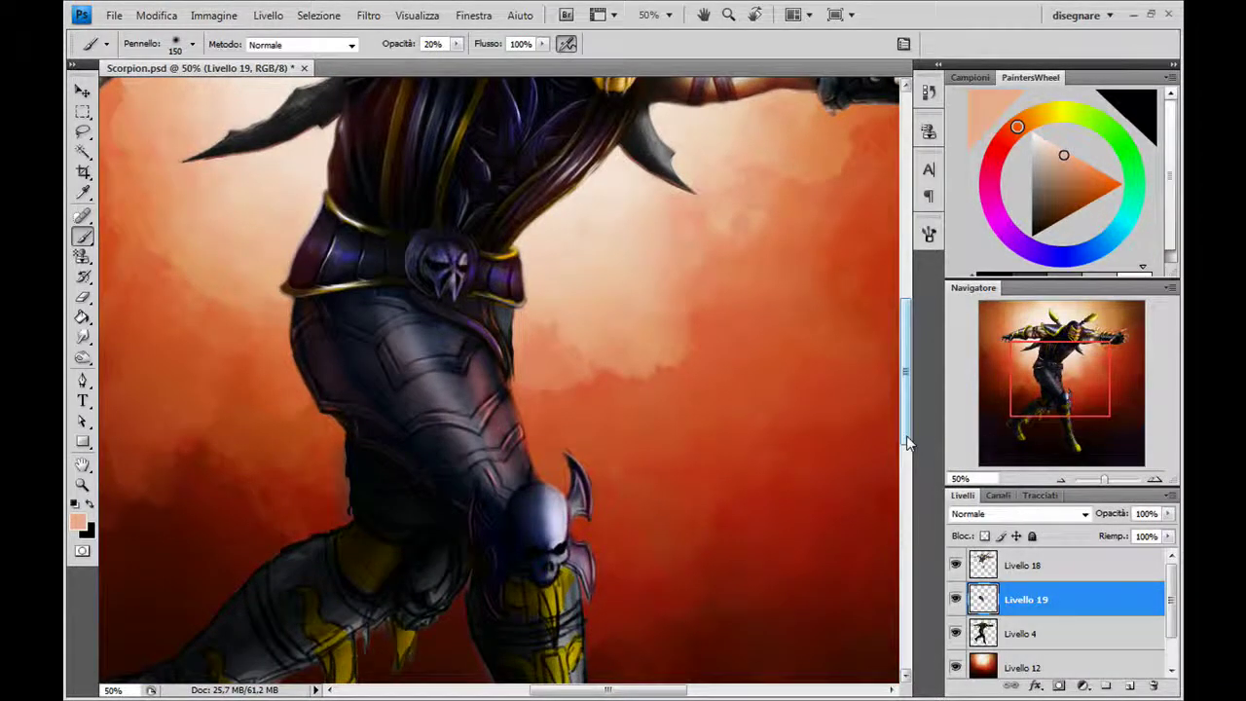
click(928, 235)
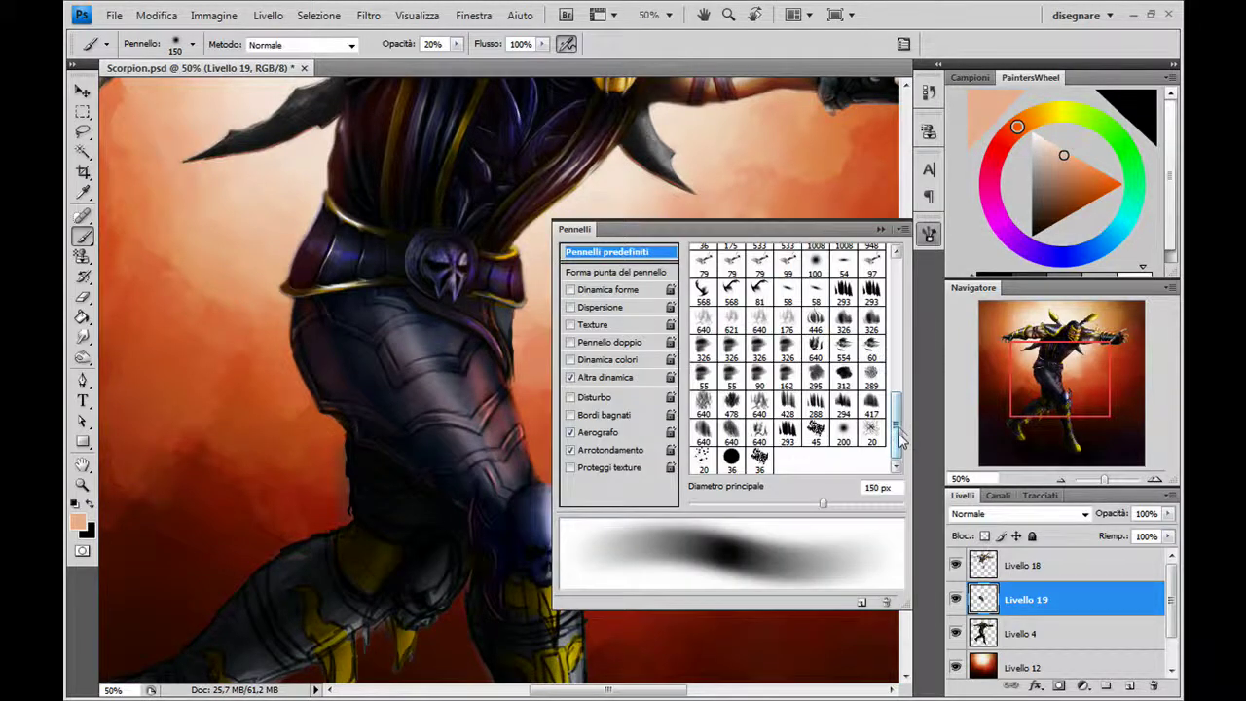
click(759, 457)
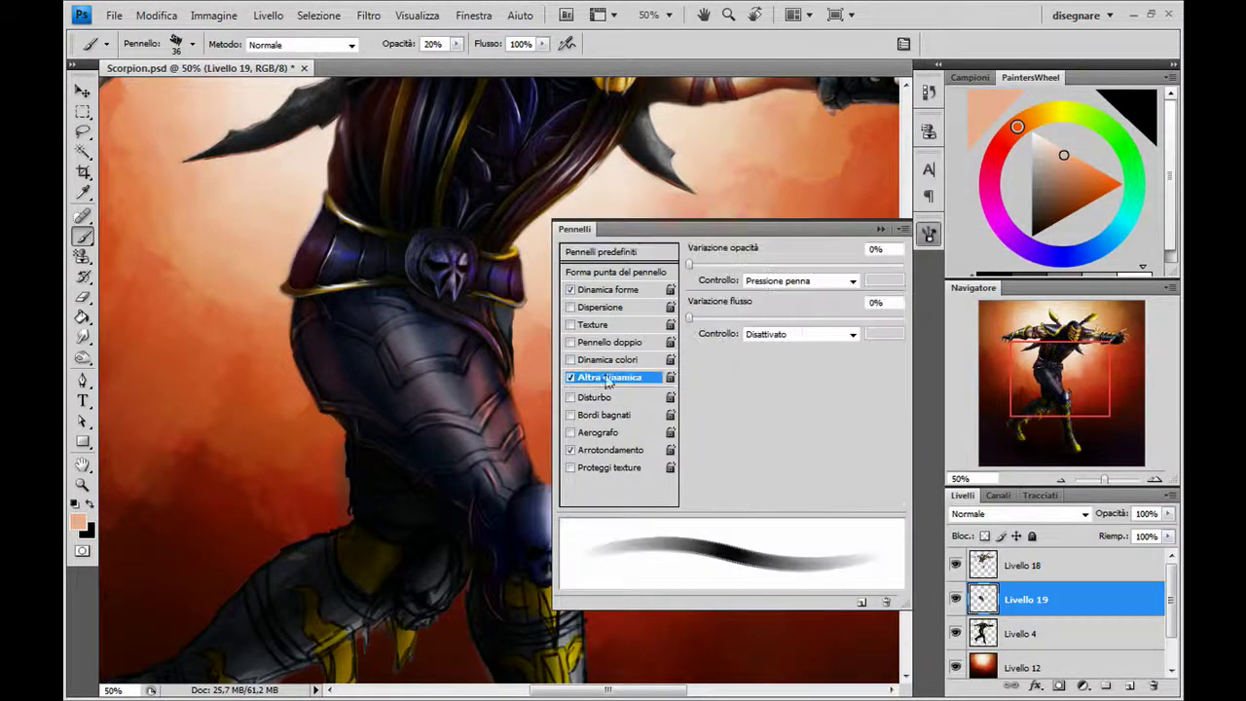
click(603, 376)
click(879, 231)
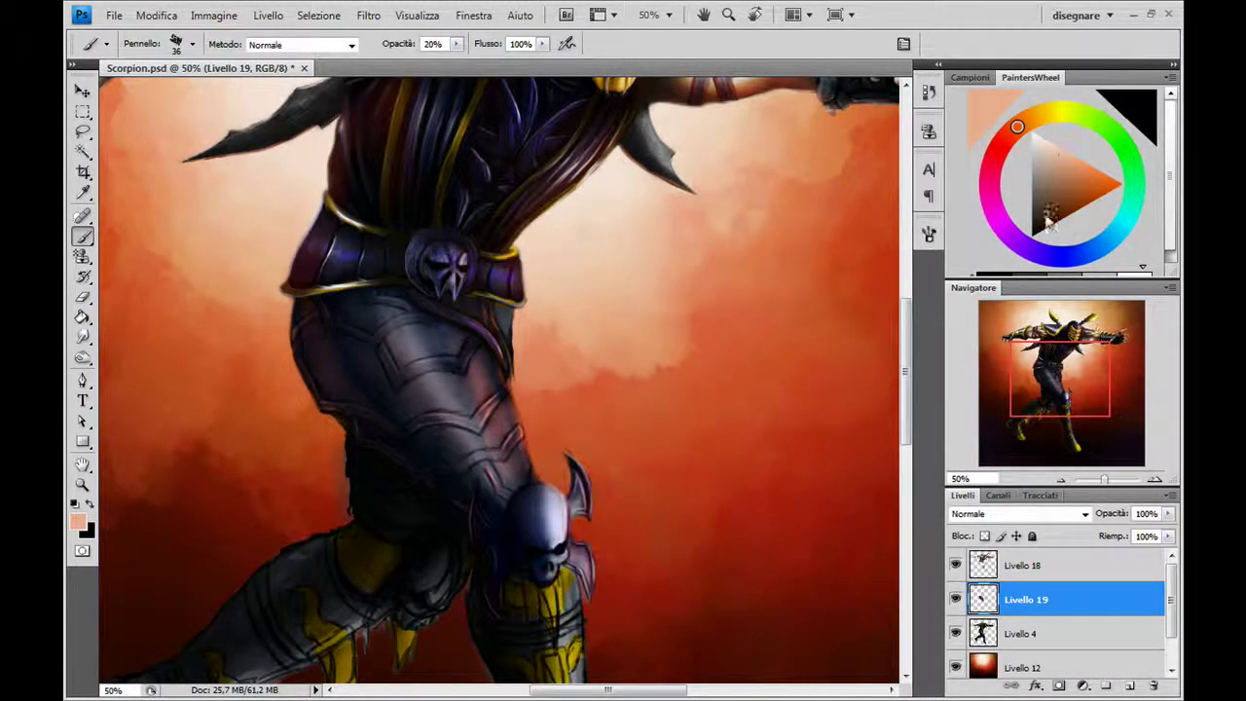
click(1031, 234)
drag(552, 410, 548, 402)
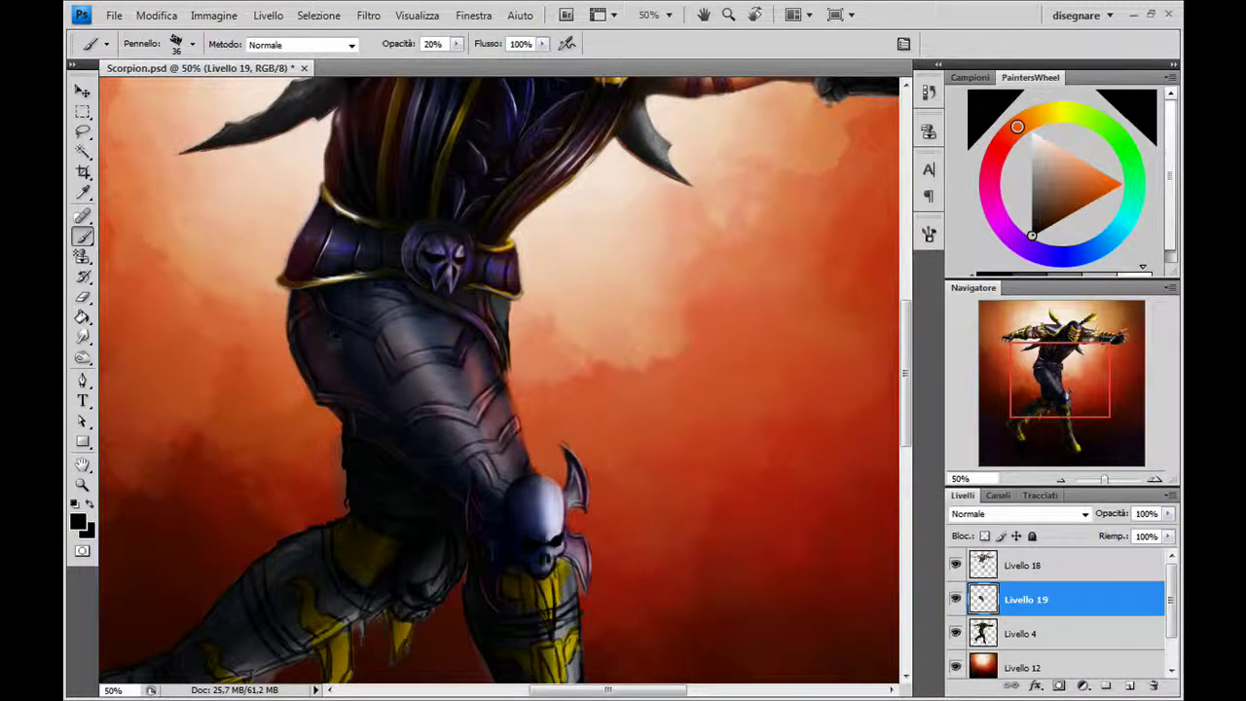
Darken and smooth the upper thigh armour with soft black strokes, shrinking the brush to 10 px
drag(361, 361, 443, 336)
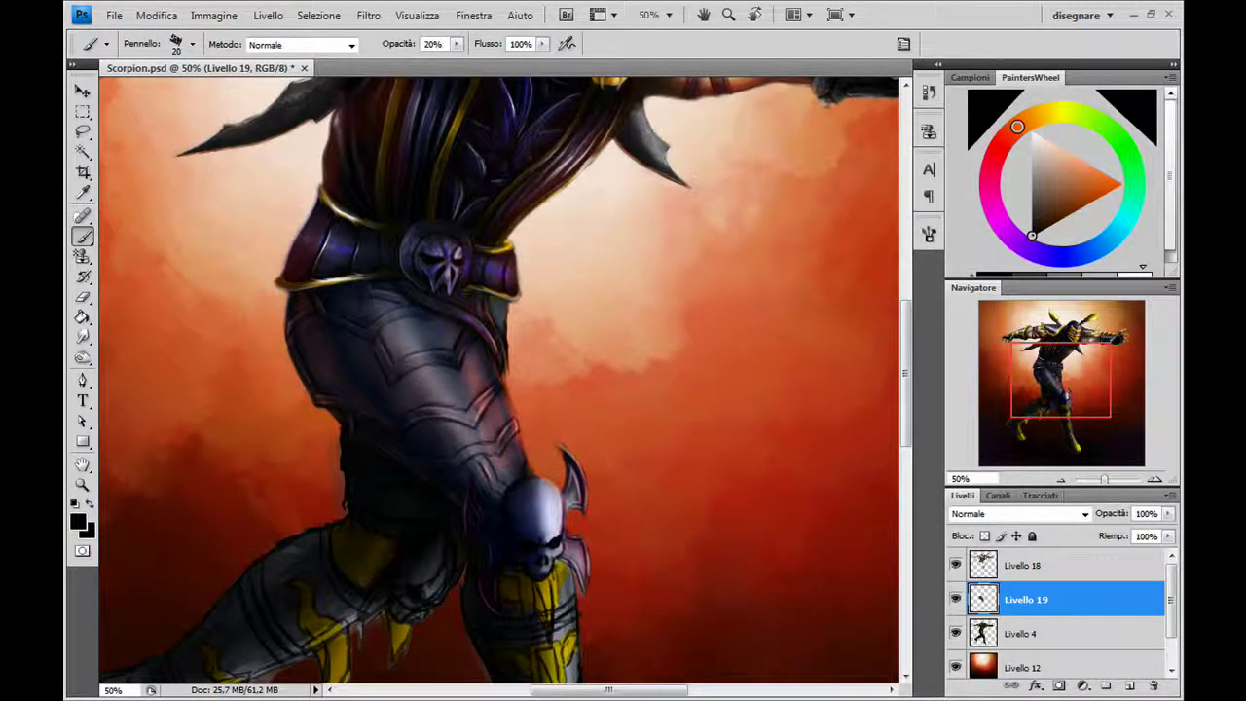
key(bracketleft)
key(bracketleft)
key(bracketleft)
mouse_move(416, 370)
mouse_down()
mouse_move(450, 371)
mouse_move(425, 375)
mouse_up()
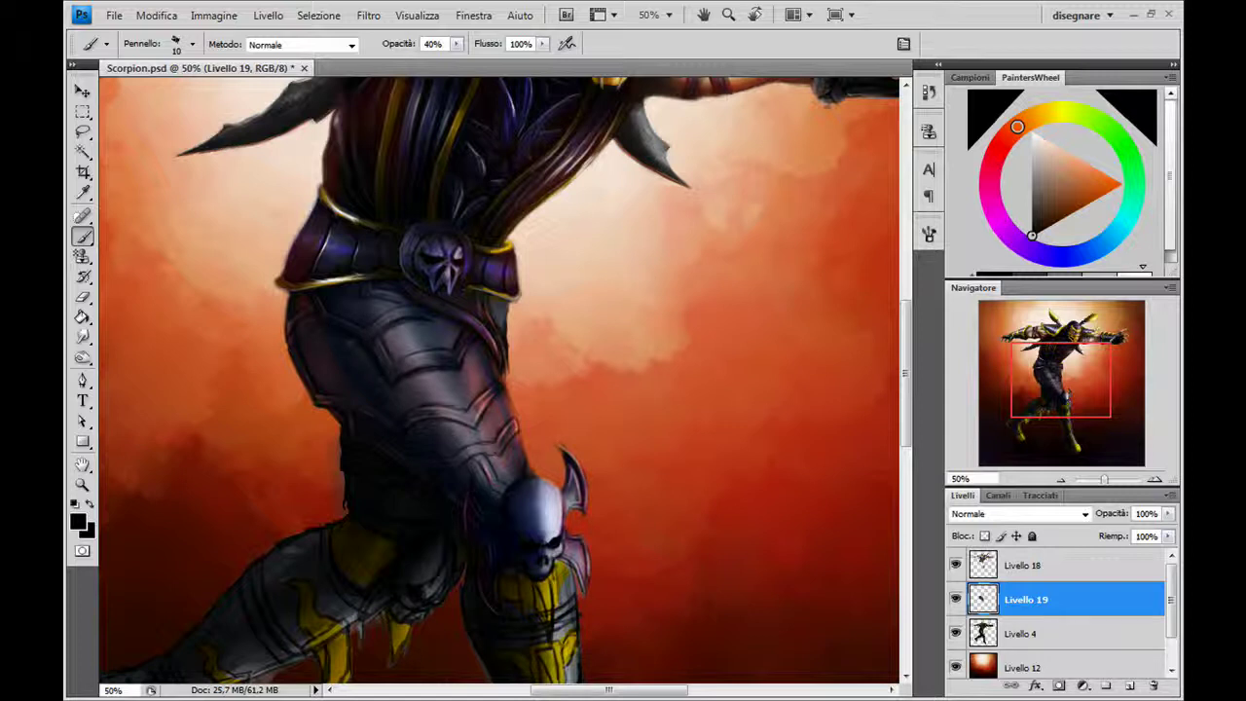
Dab four short 10 px black strokes at 40% opacity along the thigh armour's plate edges
click(352, 342)
drag(428, 378, 440, 377)
drag(430, 421, 448, 423)
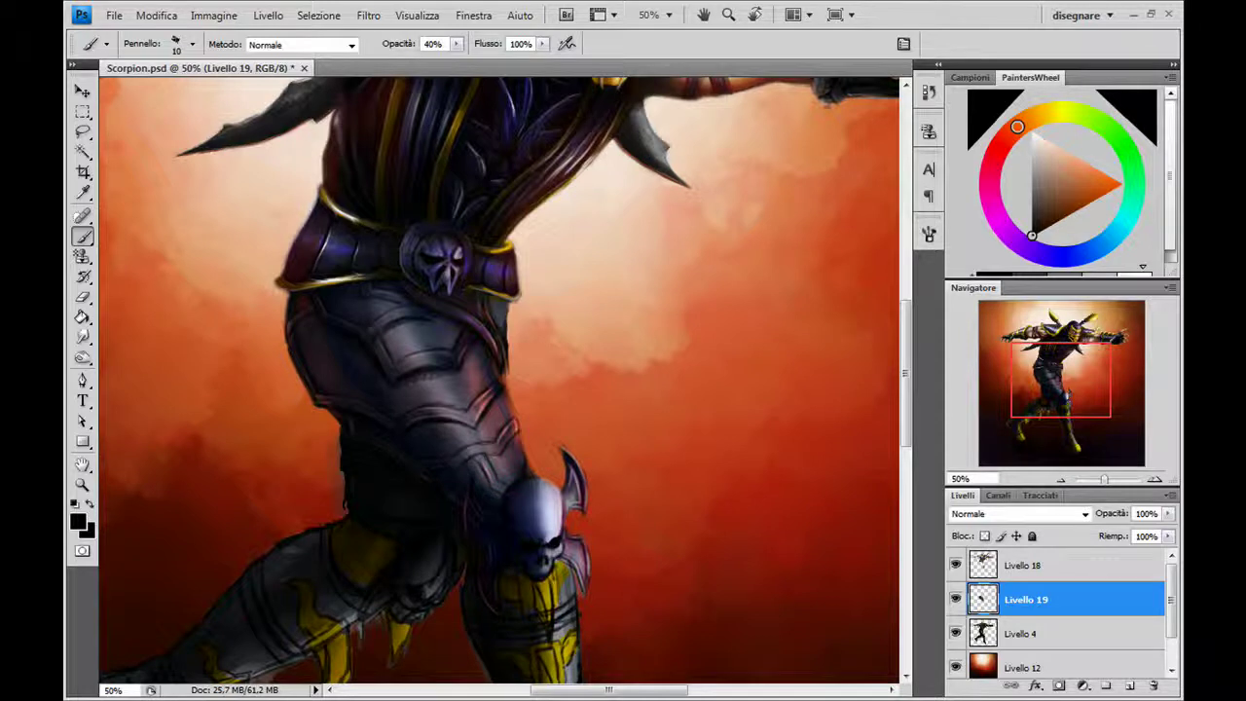
drag(375, 303, 397, 301)
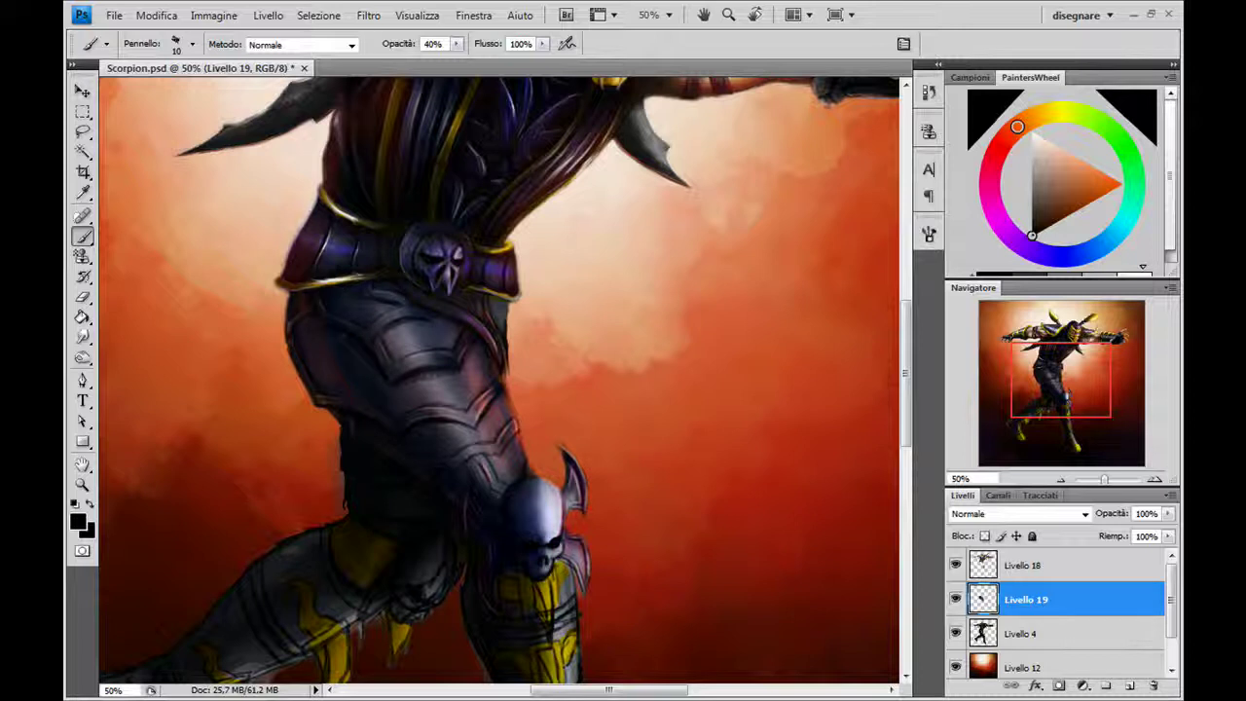
Smudge the armour shading at 4% on Livello 19 only, then zoom out to the whole figure
key(r)
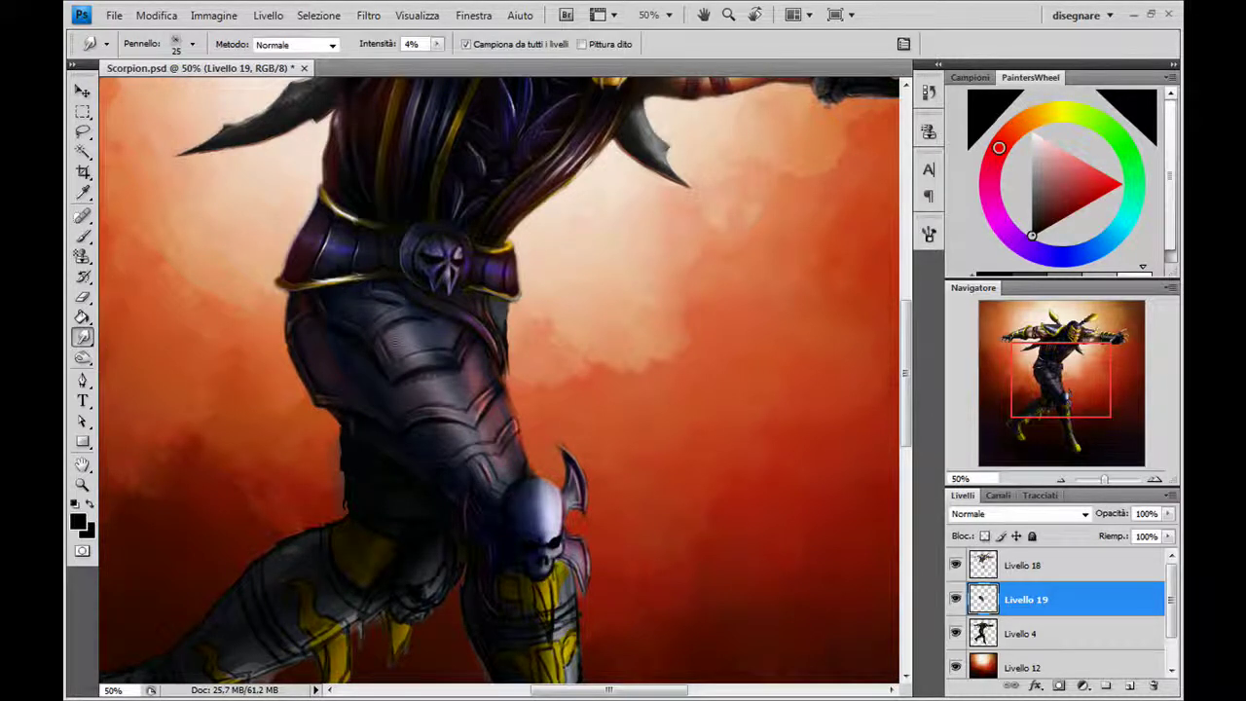
click(466, 43)
drag(502, 392, 505, 443)
drag(378, 367, 349, 336)
click(1061, 479)
click(1061, 480)
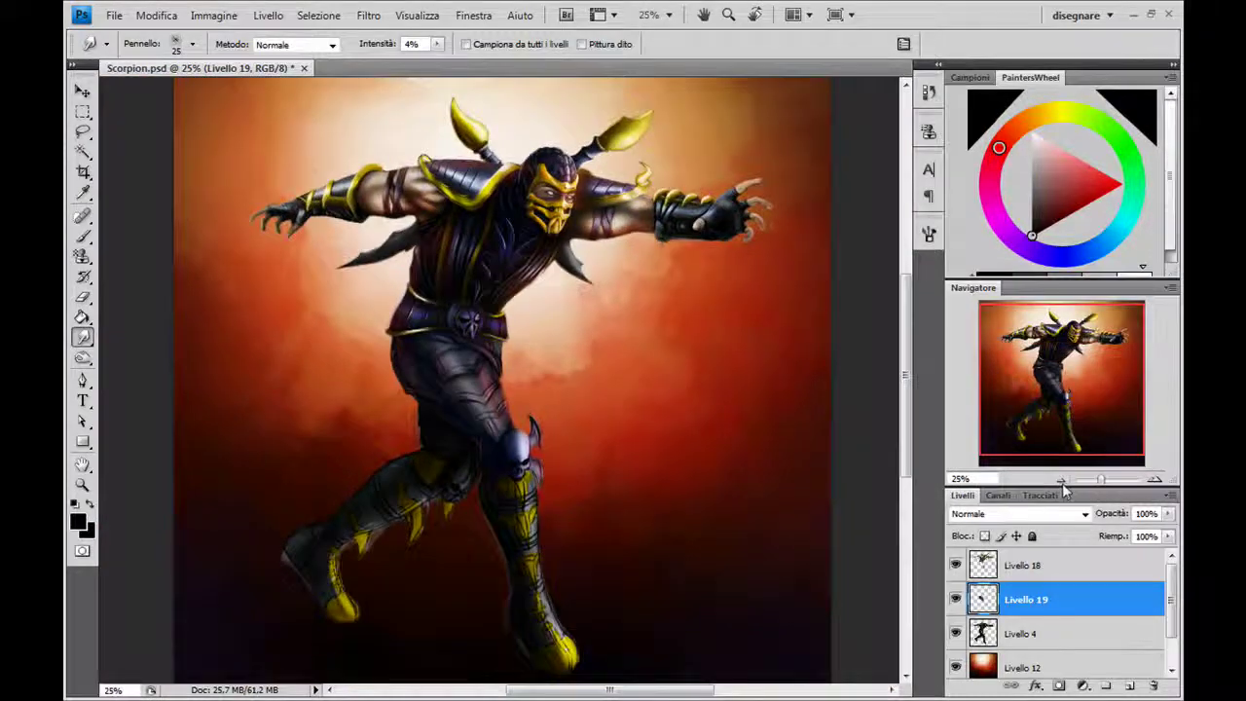
click(1061, 481)
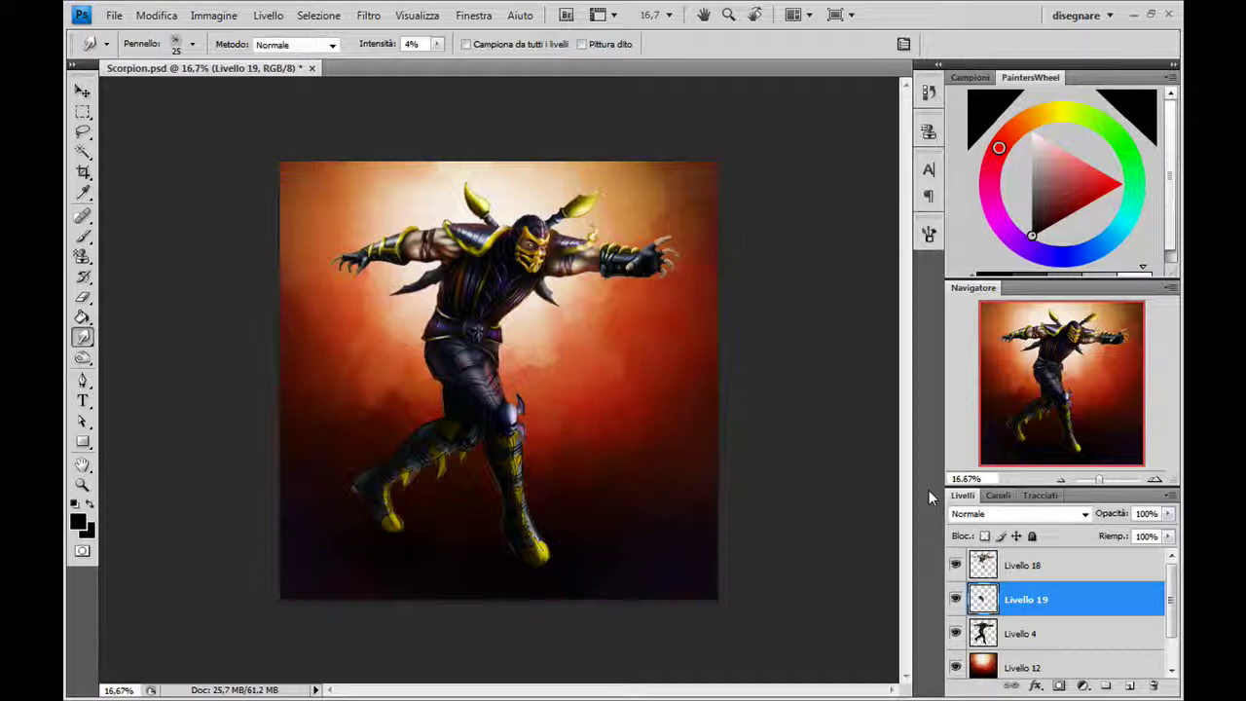
Lighten the area near the knee with an 80 px Dodge brush on Mezzitoni
click(83, 357)
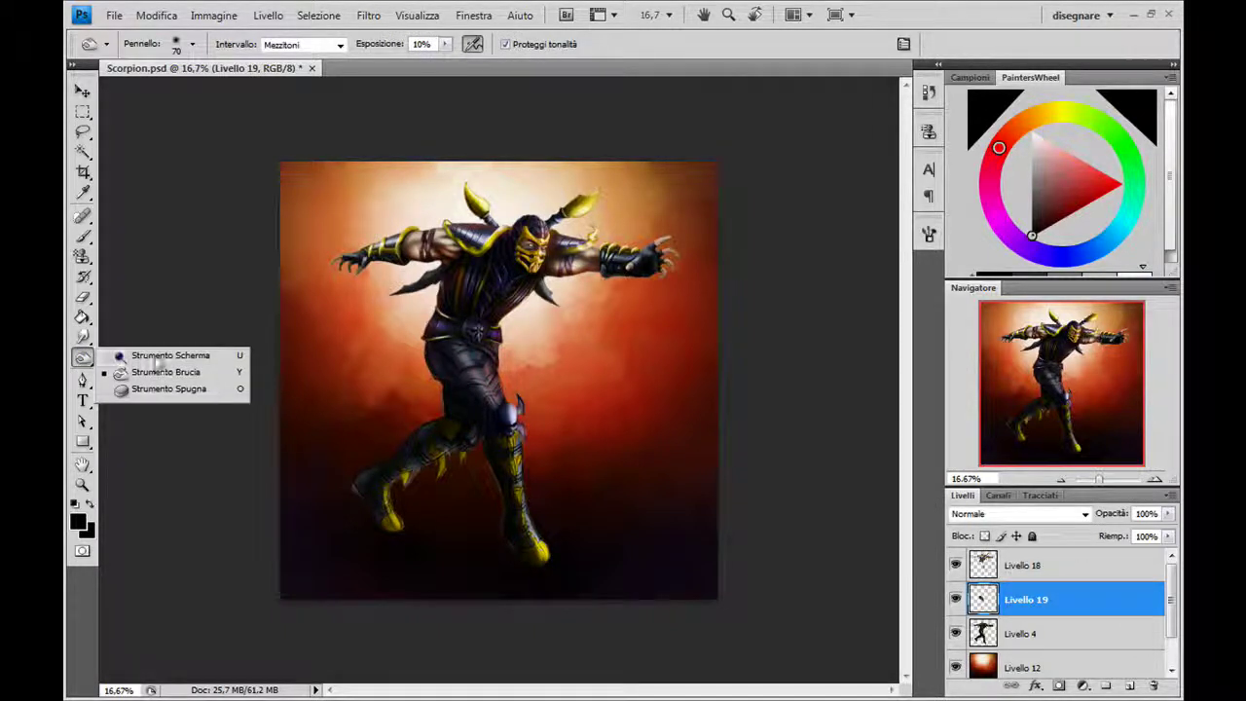
key(bracketright)
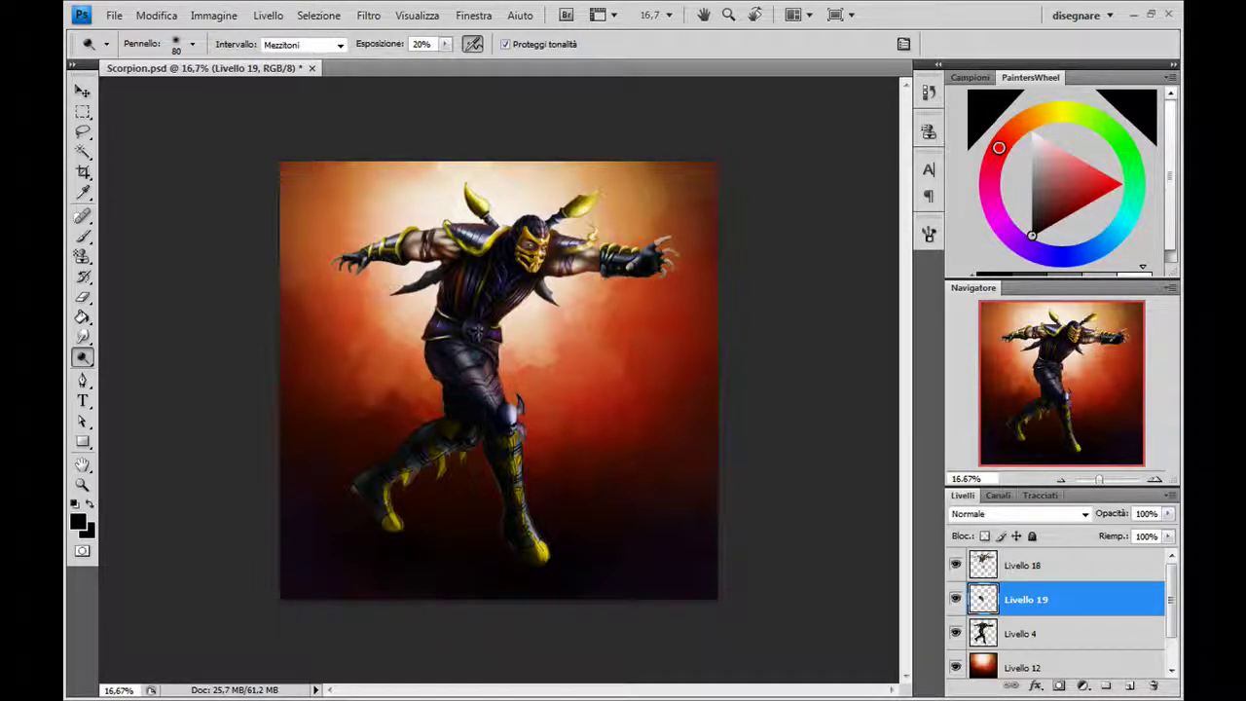
drag(502, 420, 510, 417)
Burn the shadows around the waist with a 100 px brush at 10% exposure
click(85, 359)
click(161, 371)
key(bracketright)
key(bracketright)
drag(491, 409, 477, 387)
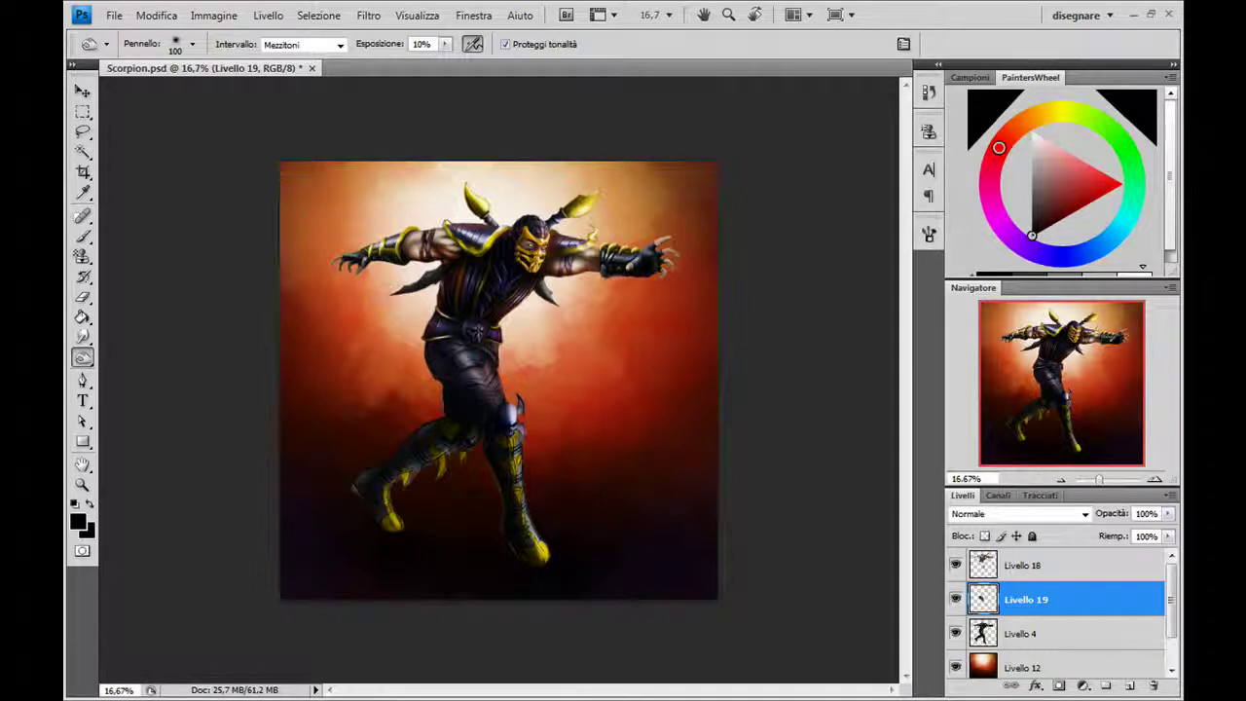
drag(439, 357, 491, 417)
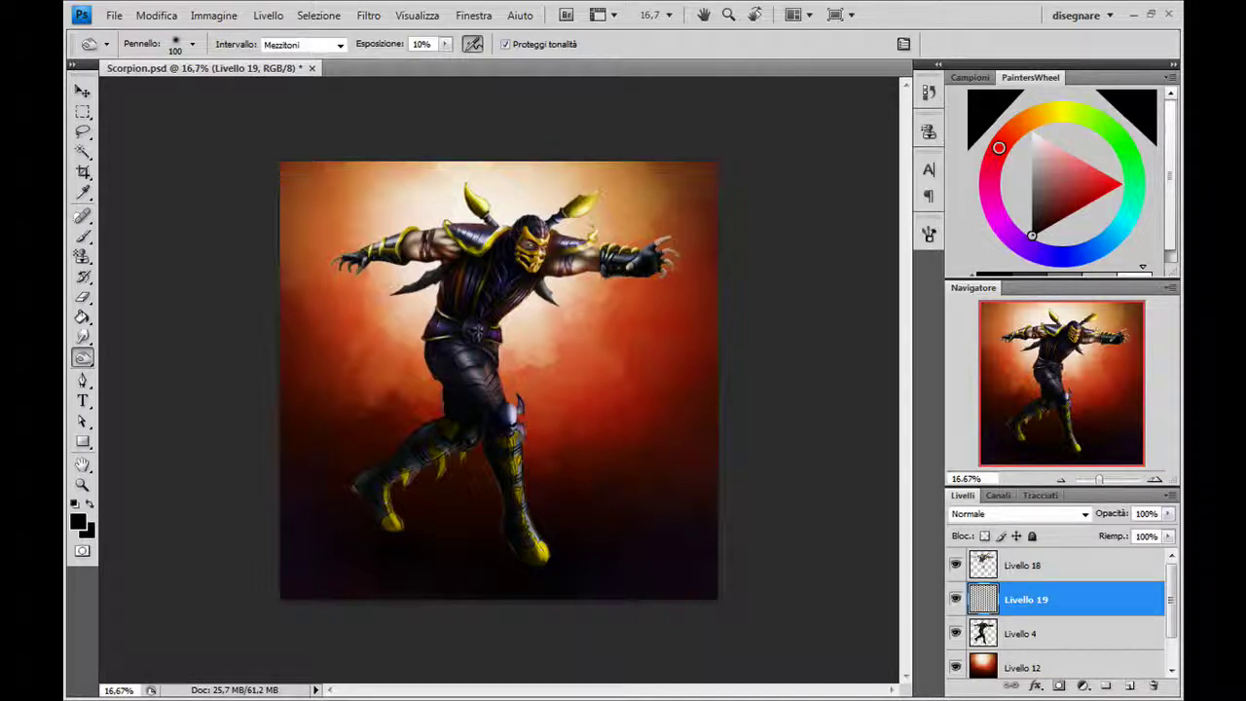
Toggle Livello 19's visibility to compare the figure with and without the toning
click(955, 599)
click(959, 602)
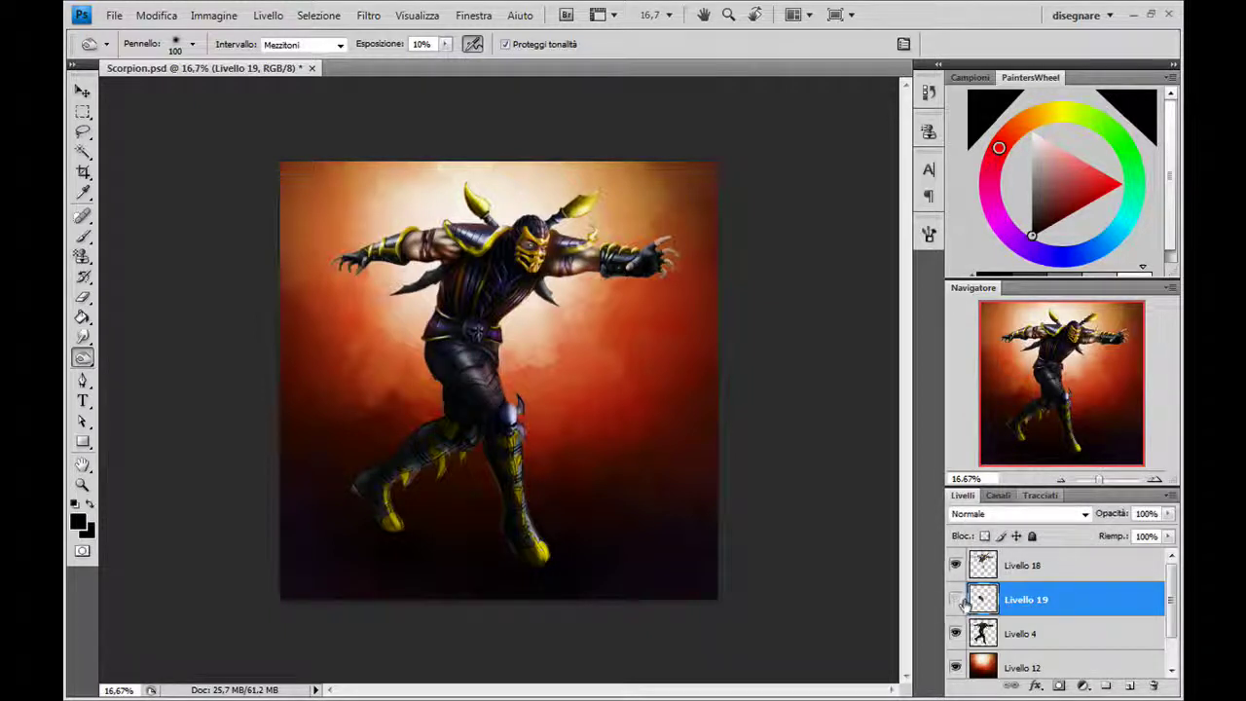
click(960, 602)
click(958, 601)
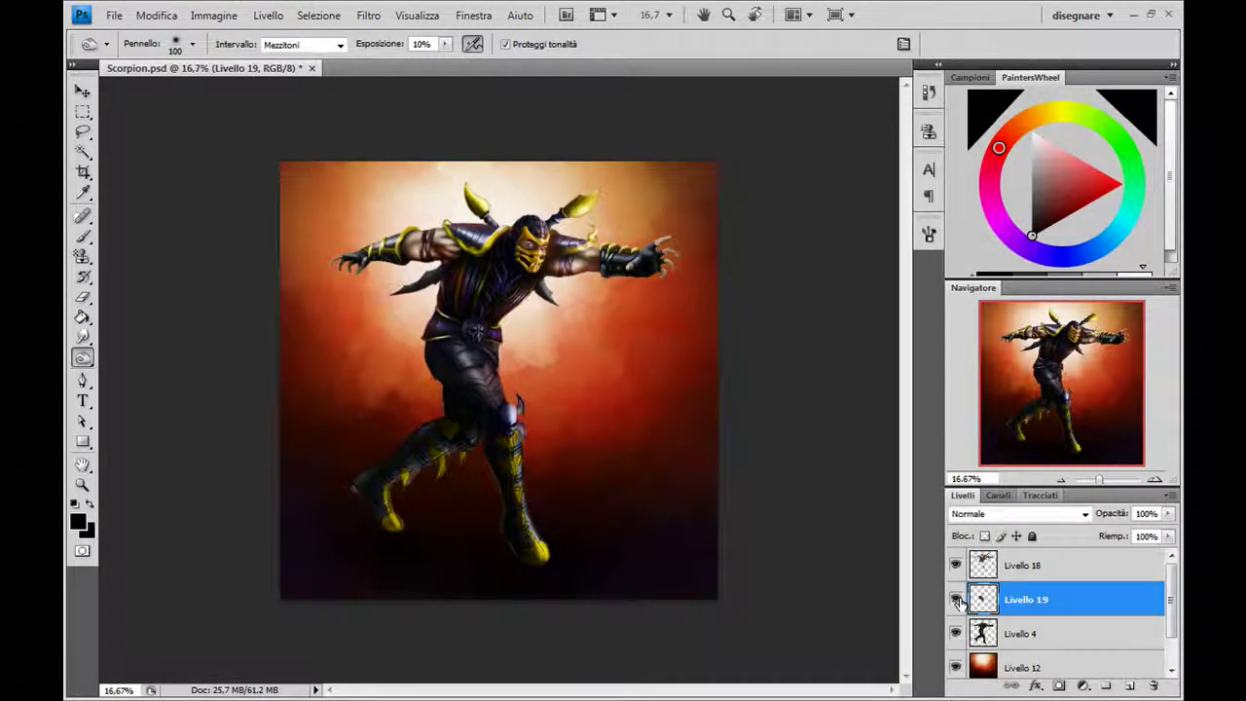
click(958, 603)
click(958, 602)
Merge Livello 18 down into Livello 19 with Ctrl+E, then toggle its visibility to compare
click(1070, 569)
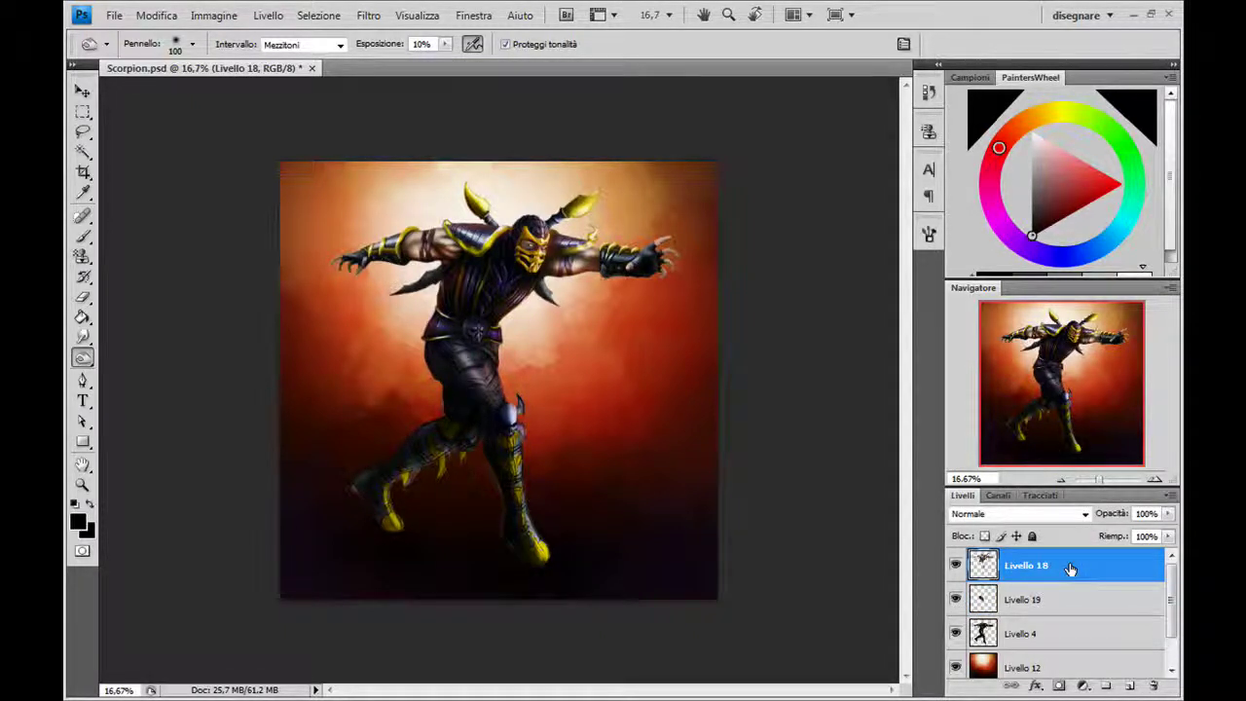
key(ctrl+e)
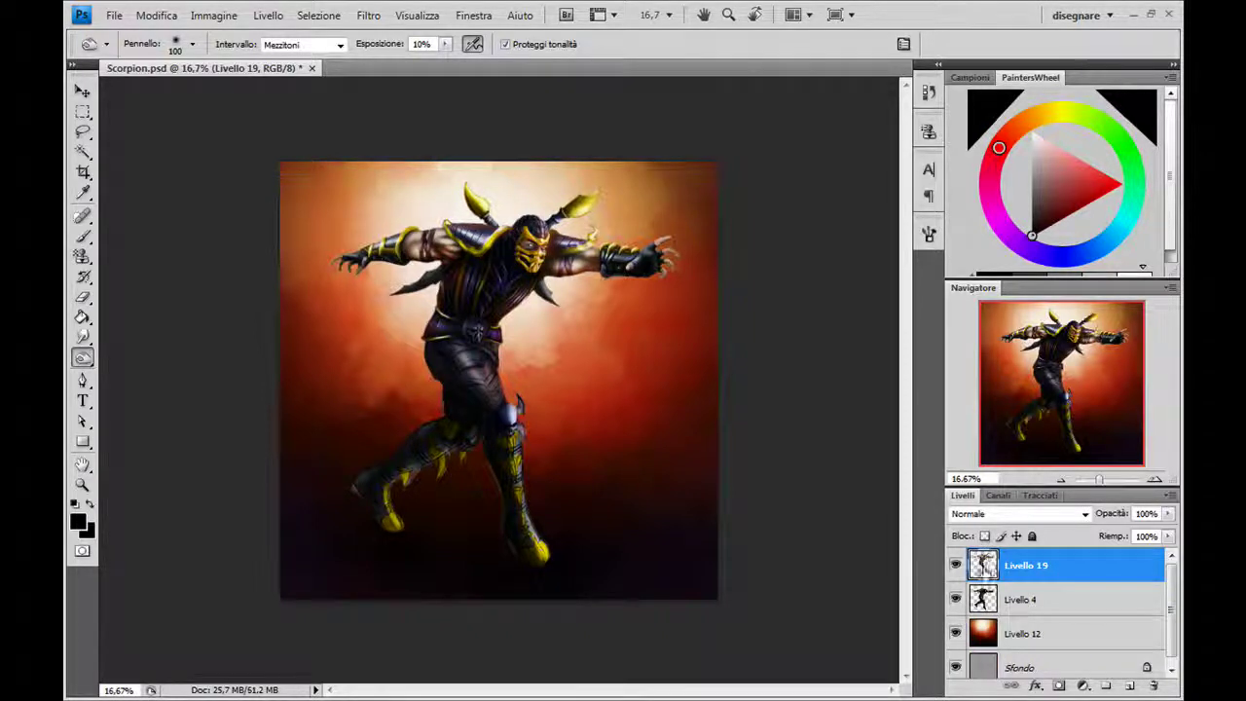
click(956, 568)
click(956, 567)
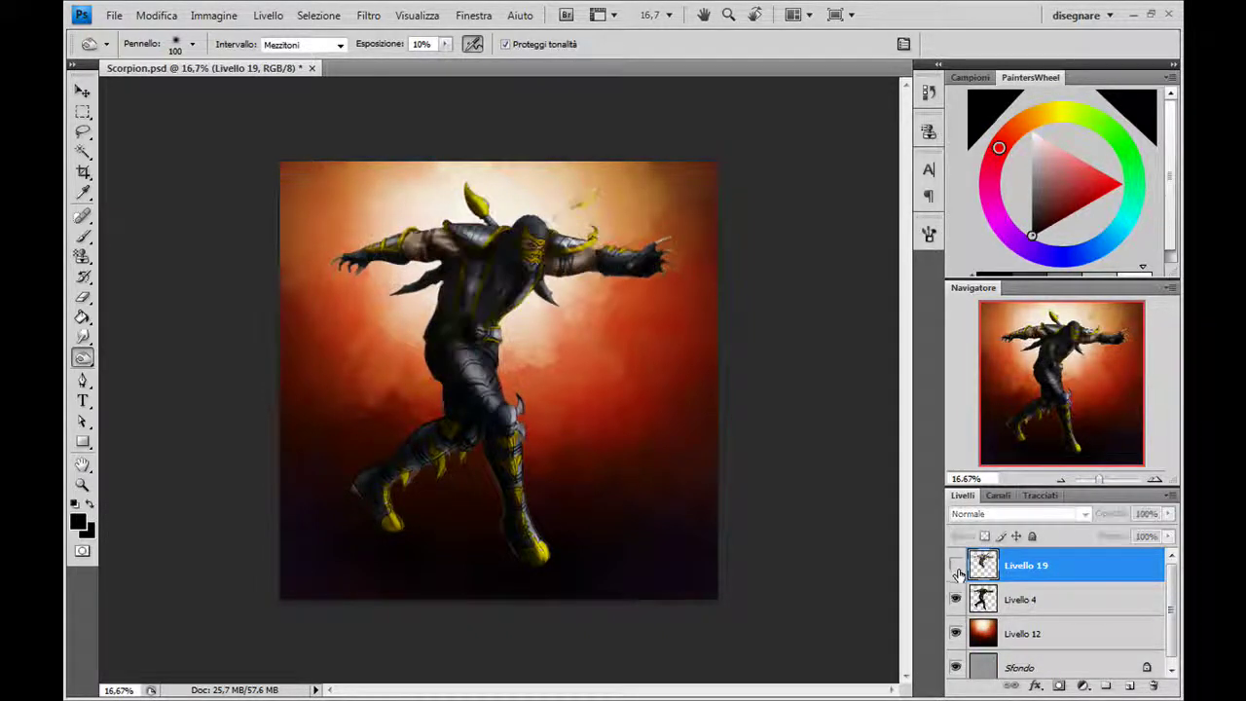
click(956, 567)
click(957, 574)
click(957, 574)
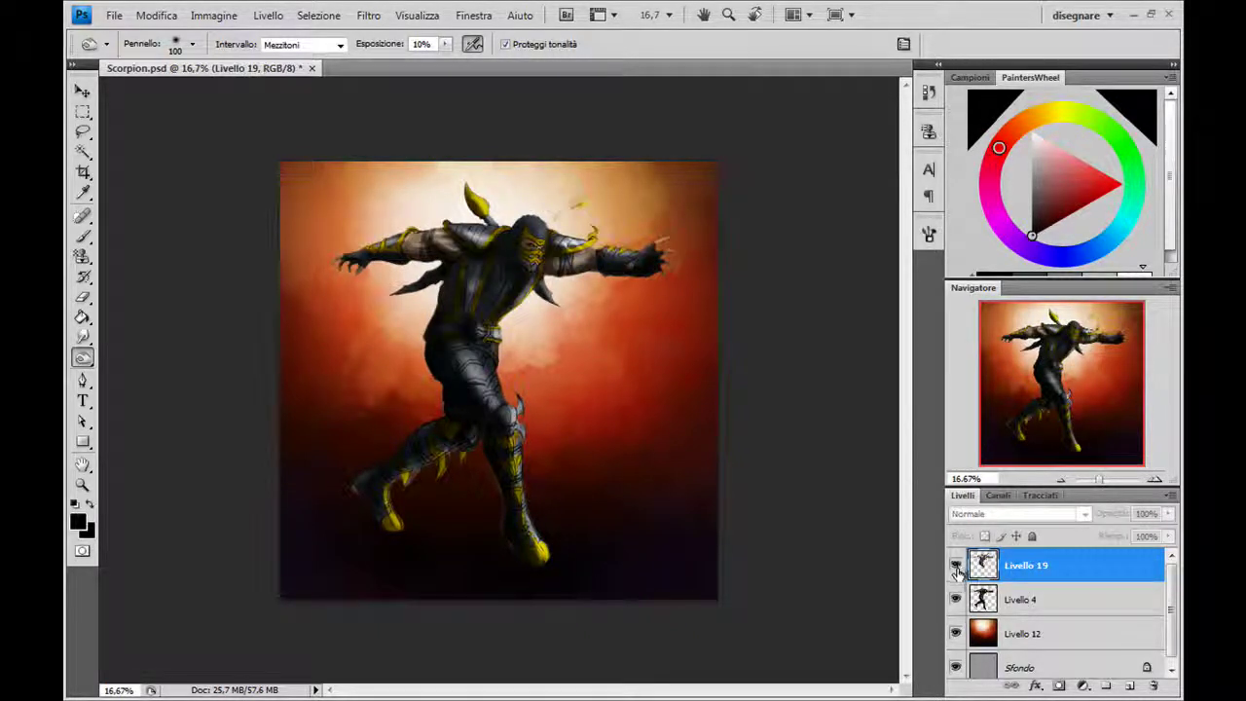
click(957, 573)
click(957, 574)
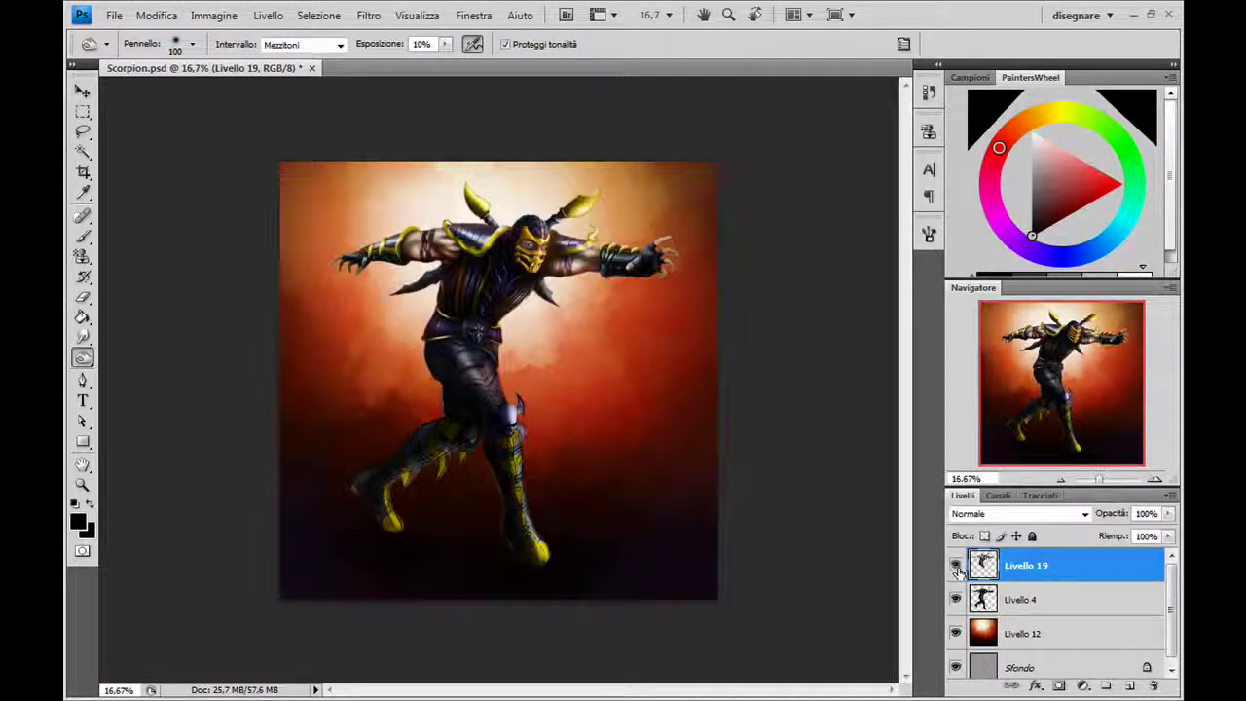
click(957, 570)
click(957, 569)
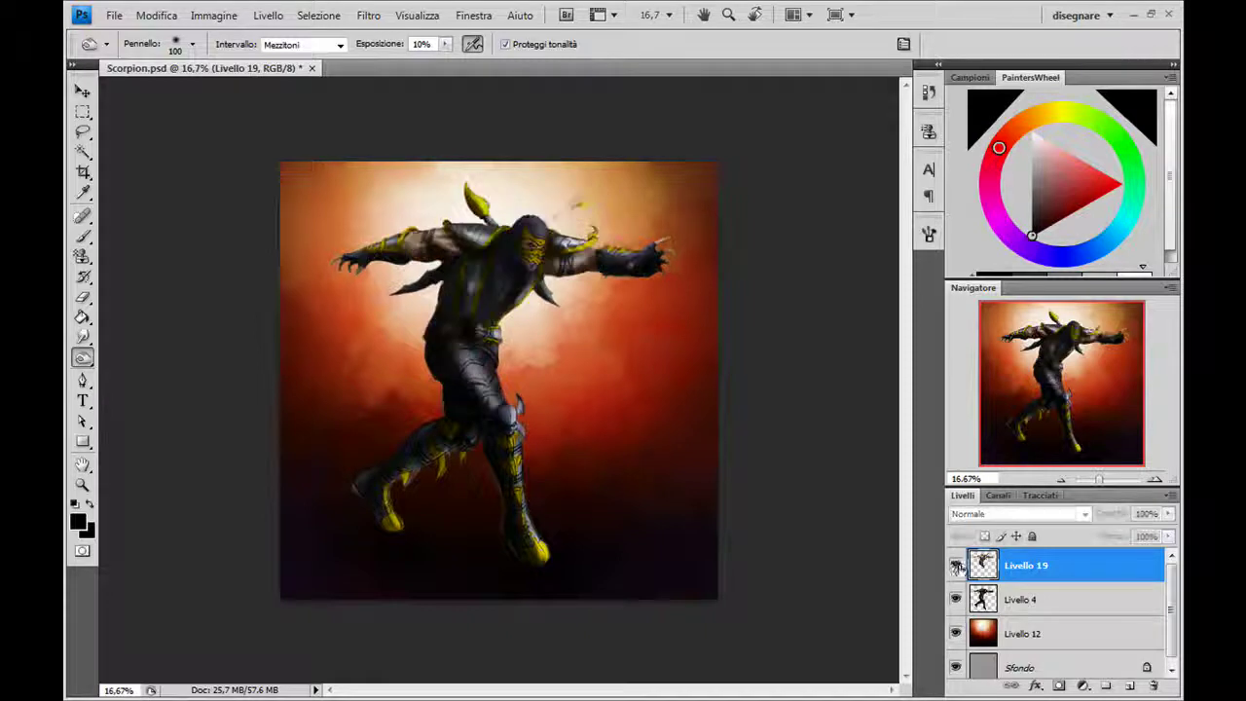